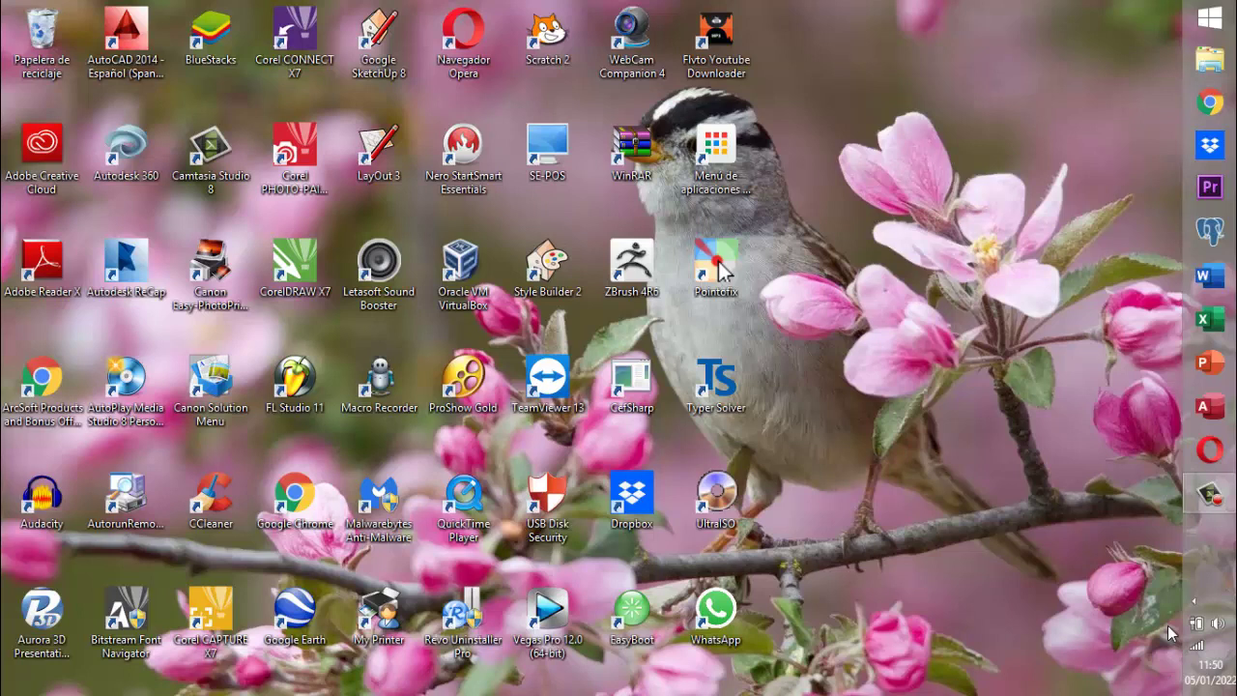
- Open the Work Project Access database from D:\documentos 2021\Work-Project in File Explorer
{"action": "left_click", "coordinate": [1206, 64]}
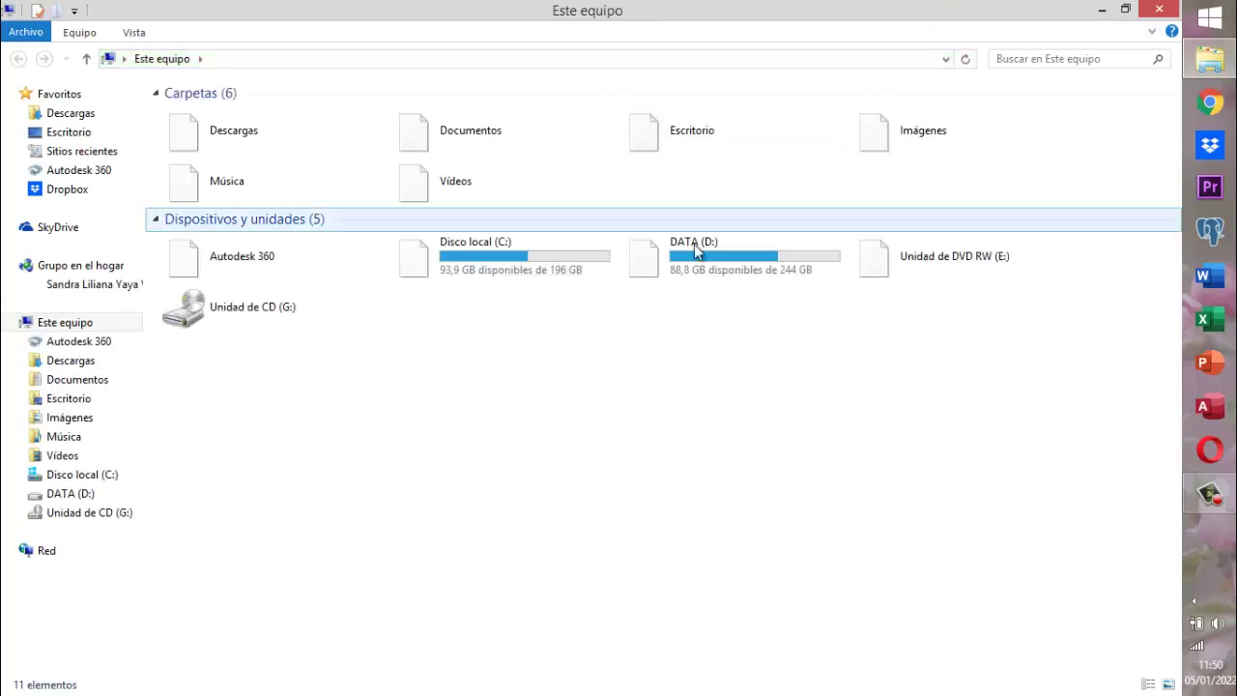
{"action": "double_click", "coordinate": [692, 250]}
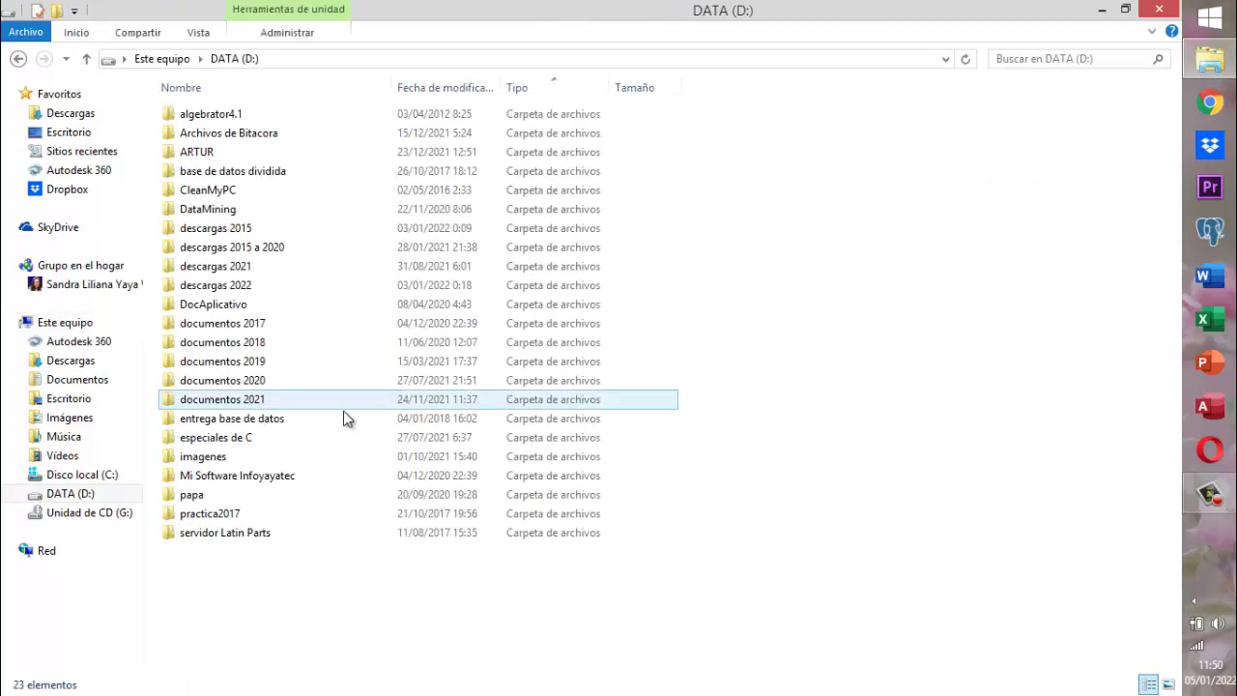
{"action": "double_click", "coordinate": [271, 401]}
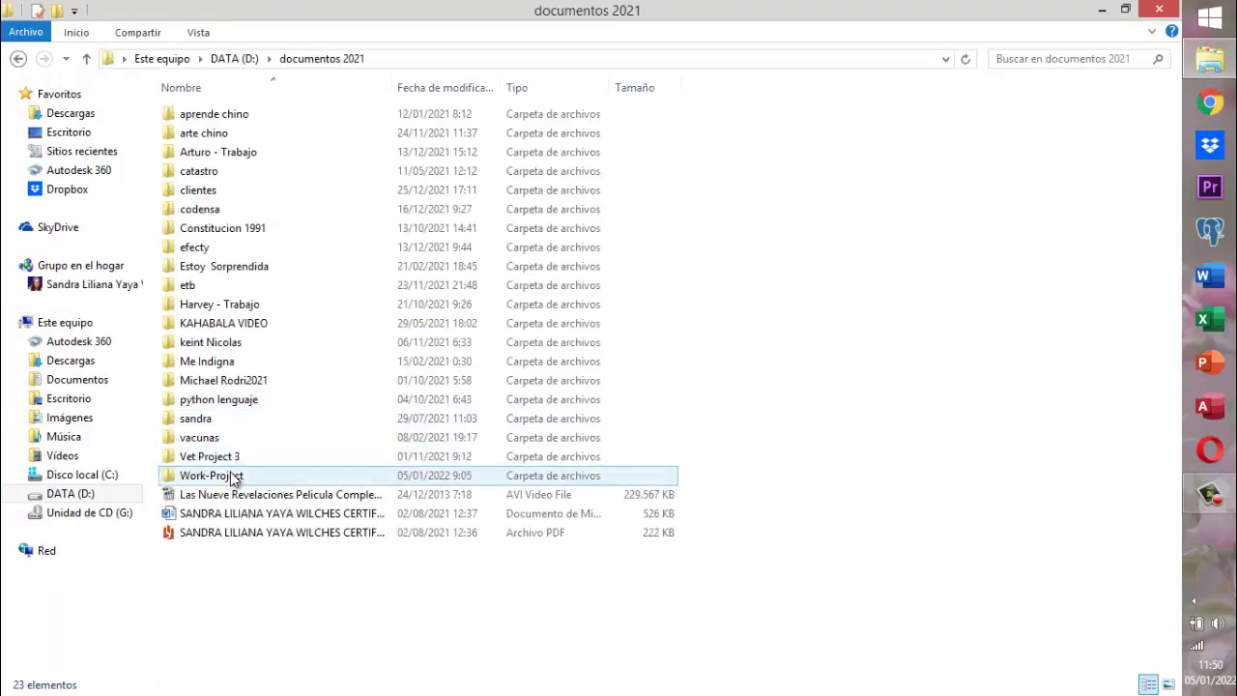
{"action": "double_click", "coordinate": [235, 477]}
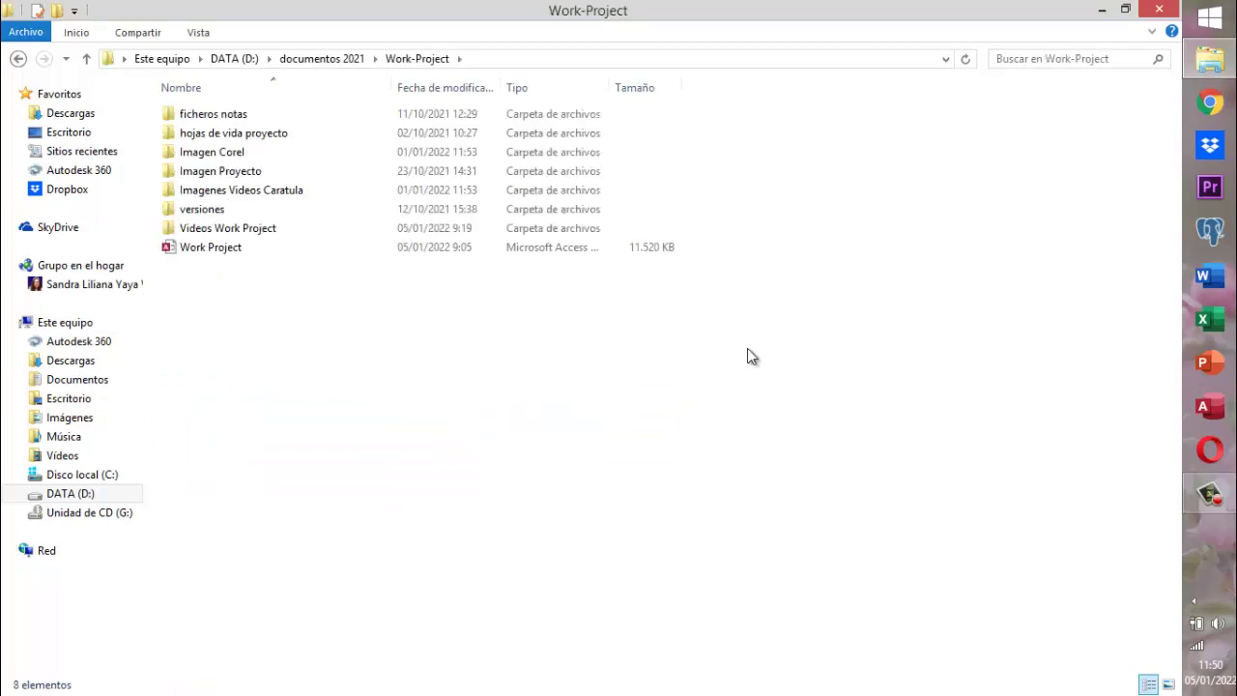
{"action": "double_click", "coordinate": [230, 253]}
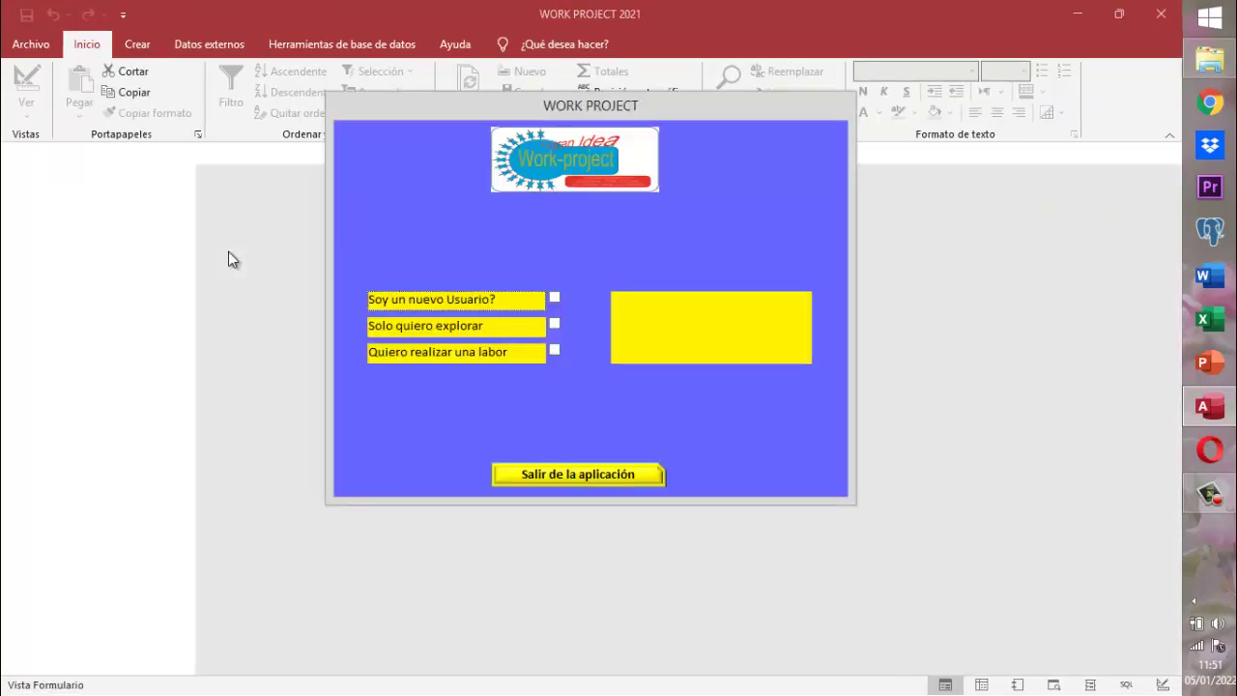
- Log in with the chosen user's code and password, then open the FASE 2 talent module
{"action": "left_click", "coordinate": [554, 352]}
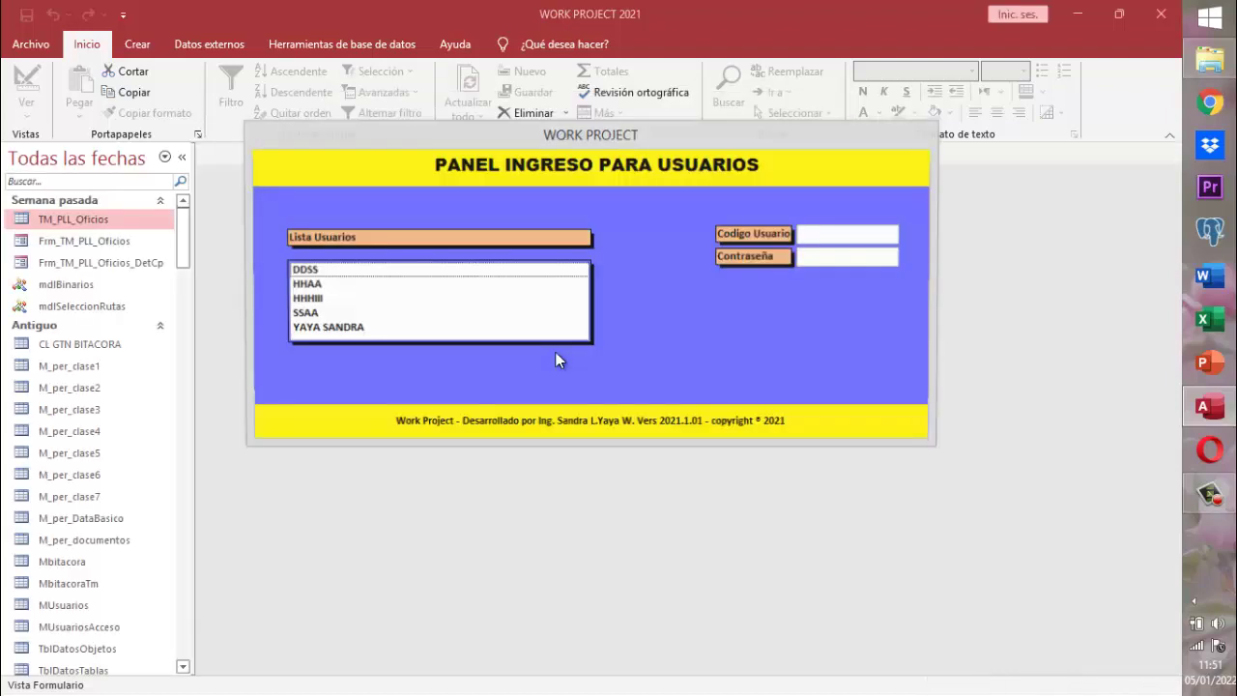
{"action": "left_click", "coordinate": [354, 332]}
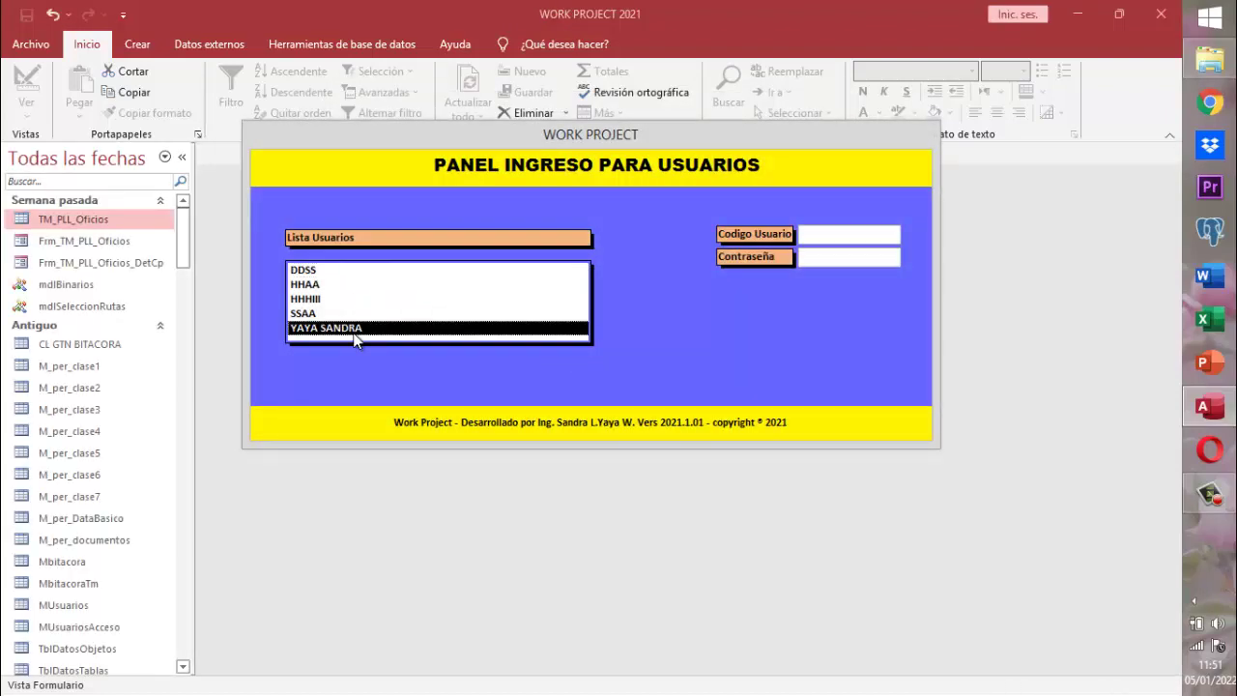
{"action": "key", "text": "Tab"}
{"action": "key", "text": "Tab"}
{"action": "key", "text": "Tab"}
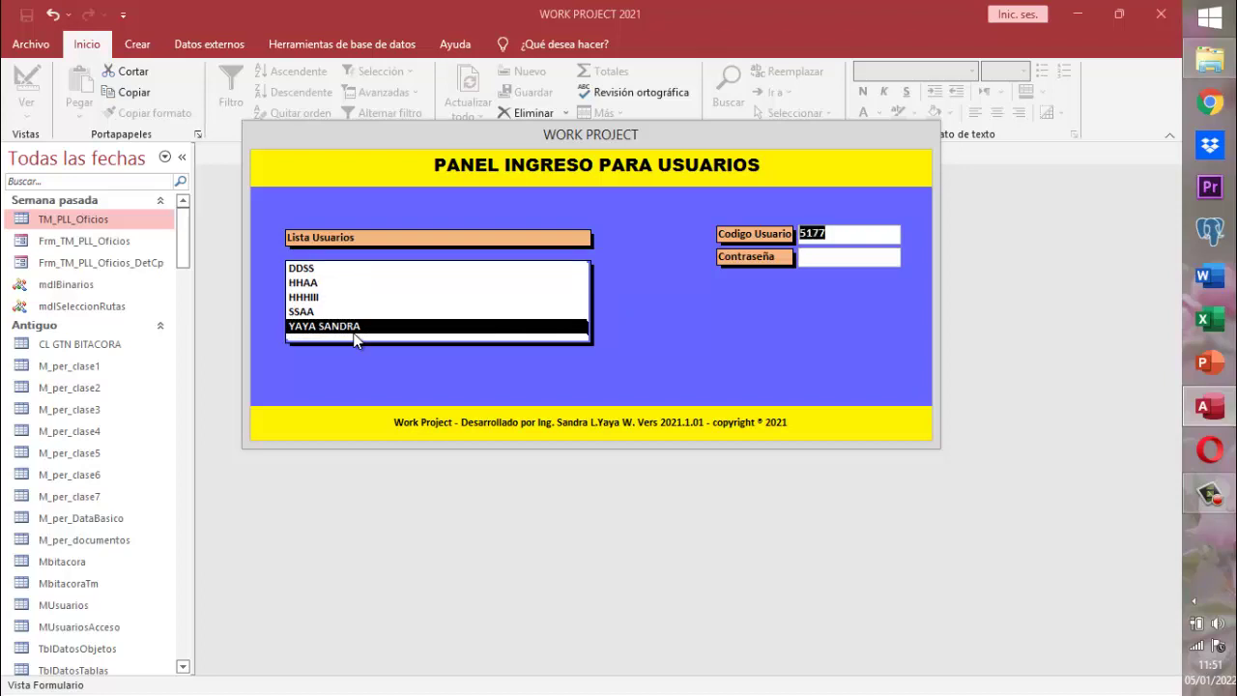
{"action": "key", "text": "Tab"}
{"action": "key", "text": "Num_Lock"}
{"action": "type", "text": "***"}
{"action": "key", "text": "Return"}
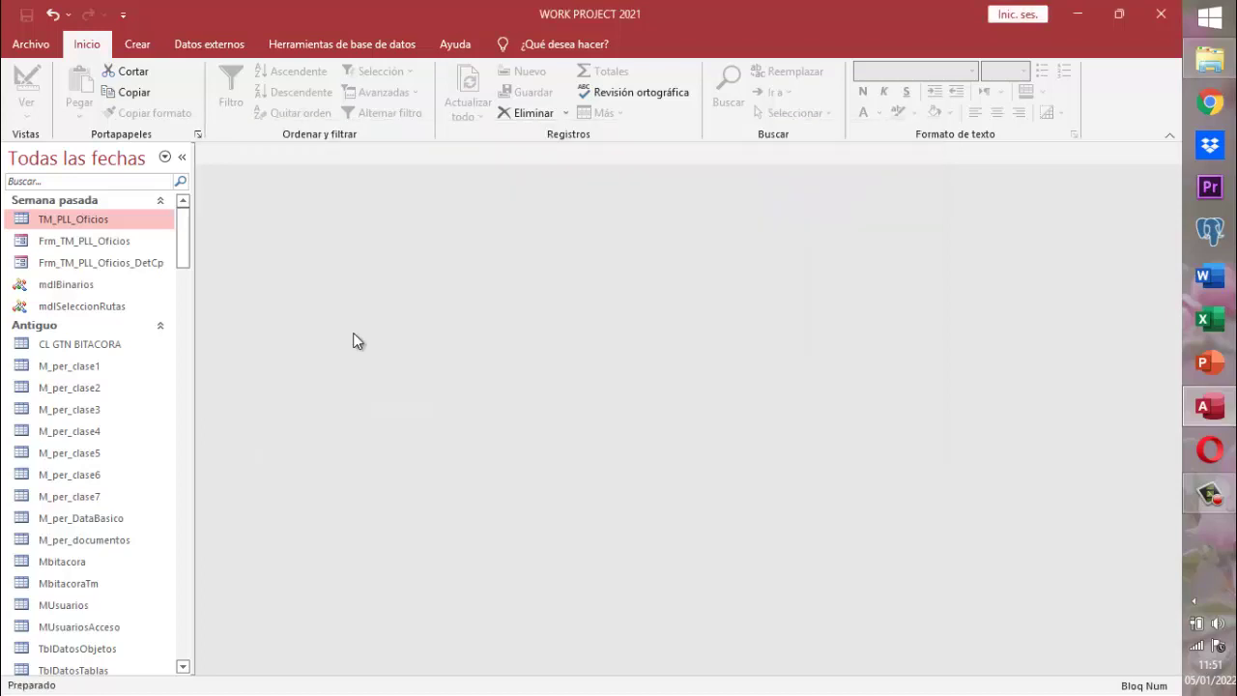
{"action": "key", "text": "Return"}
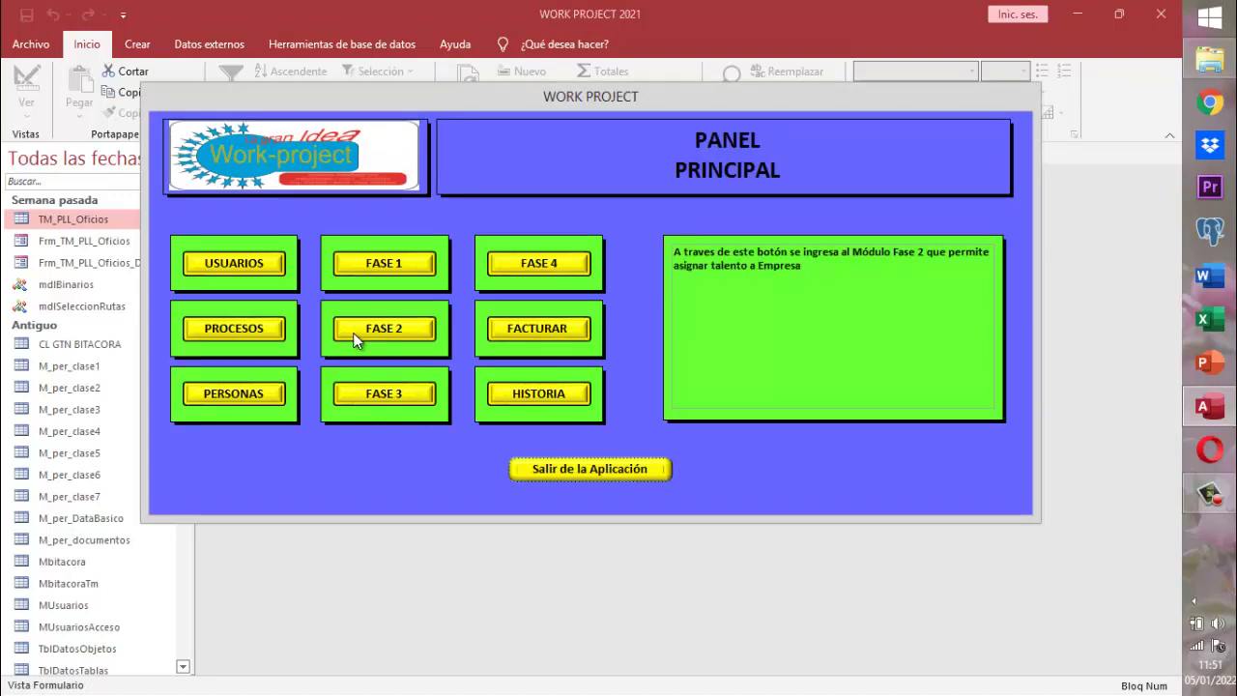
{"action": "left_click", "coordinate": [267, 393]}
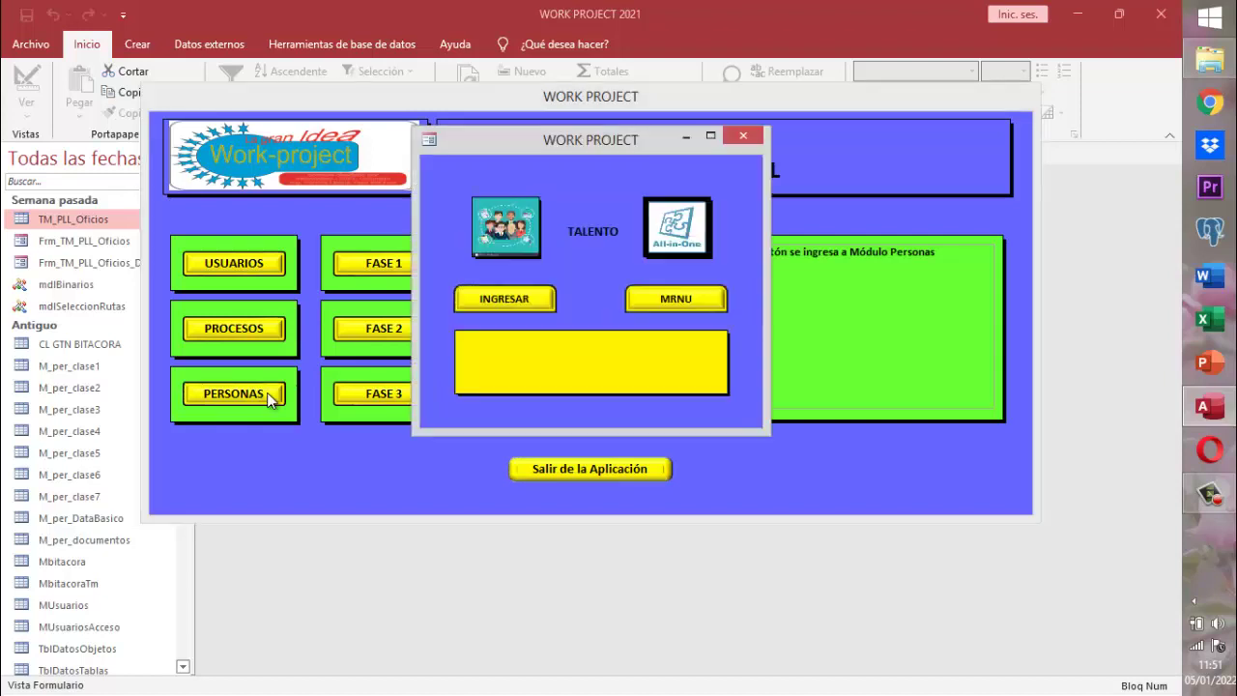
- Open the HABILIDADES Y DESTREZAS talent consultation from the Talentos menu
{"action": "left_click", "coordinate": [679, 297]}
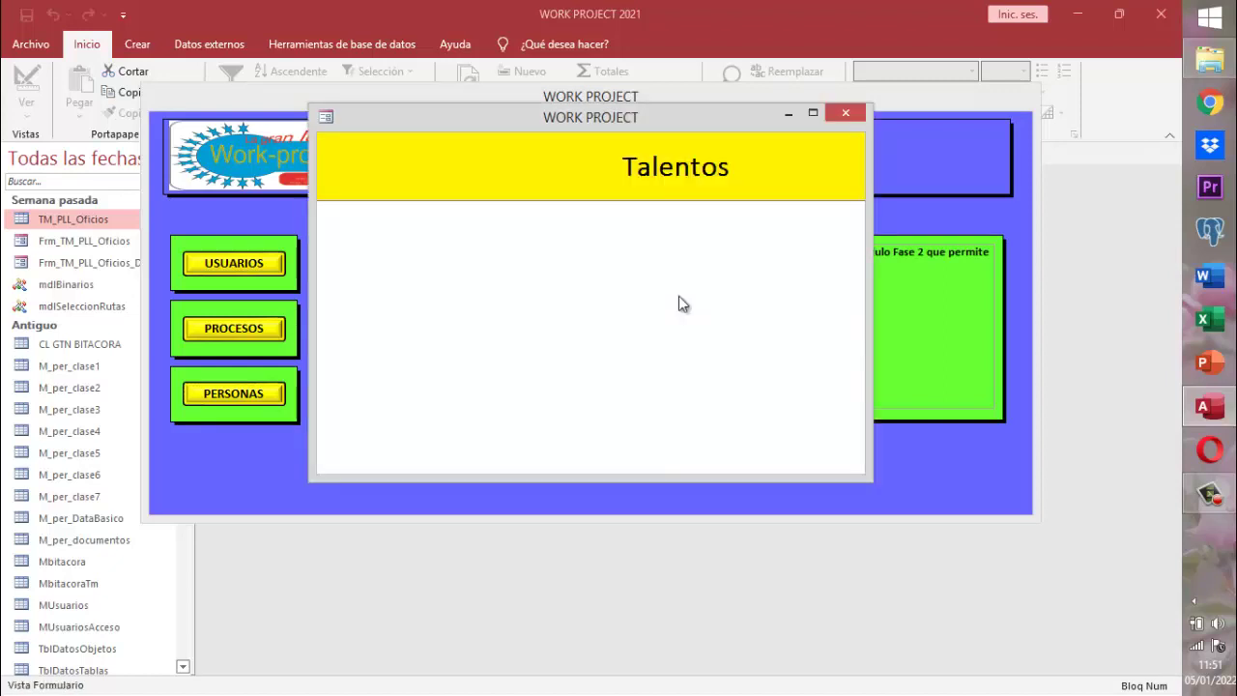
{"action": "mouse_move", "coordinate": [437, 266]}
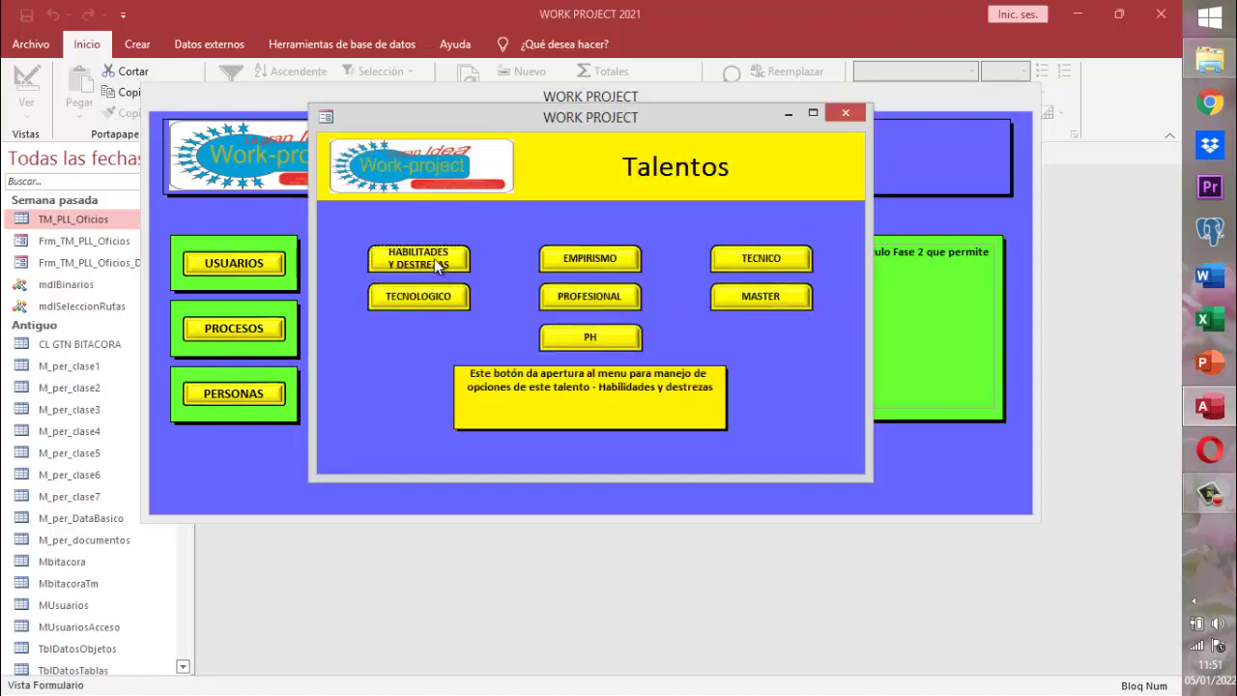
{"action": "left_click", "coordinate": [437, 265]}
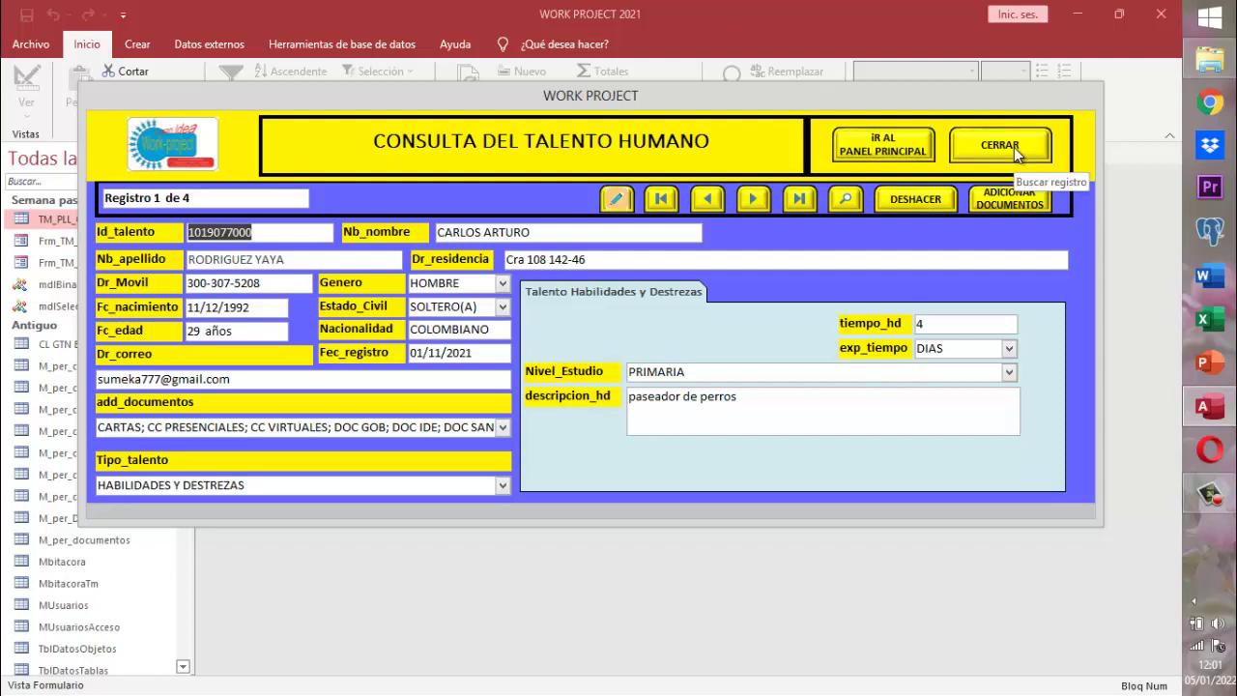
- Close the CONSULTA DEL TALENTO HUMANO form and the Talentos form
{"action": "left_click", "coordinate": [1014, 147]}
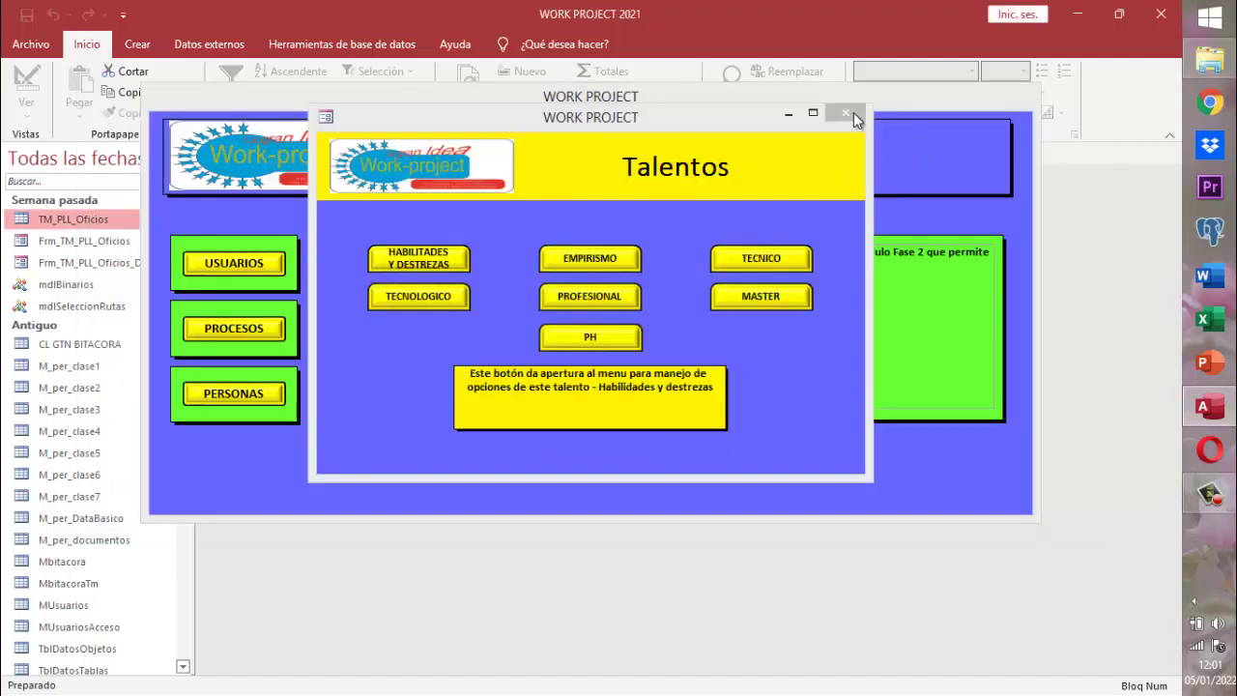
{"action": "left_click", "coordinate": [846, 114]}
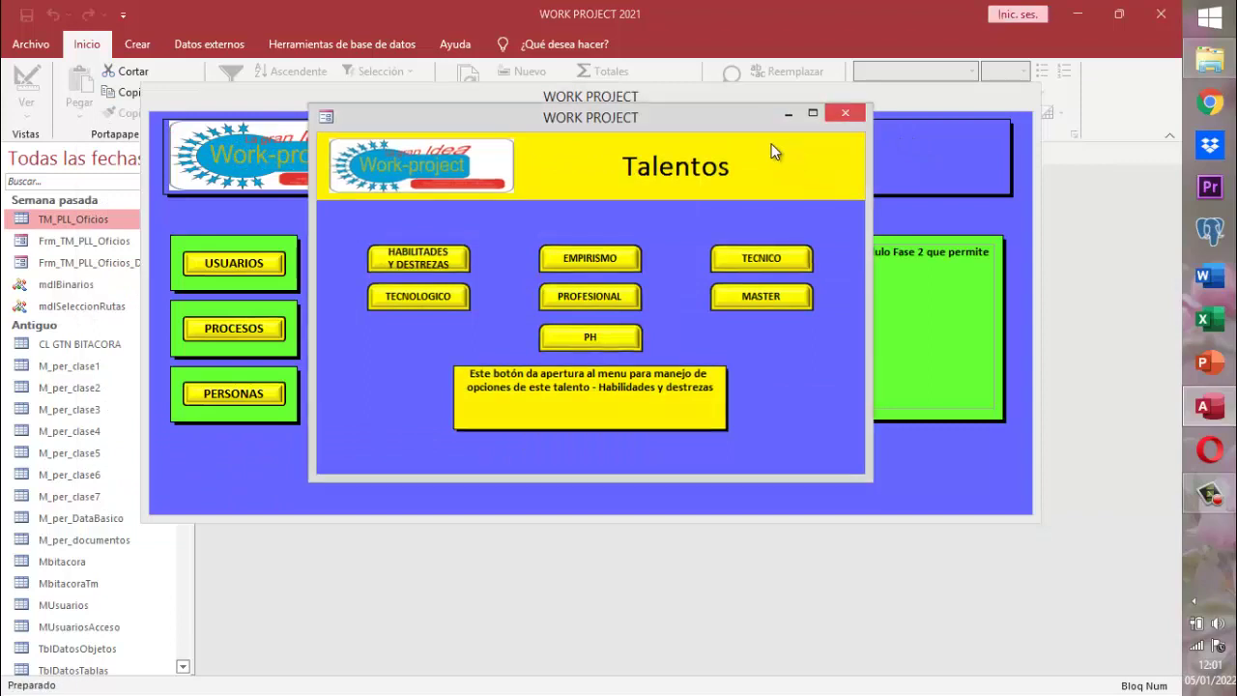
{"action": "left_click", "coordinate": [748, 136]}
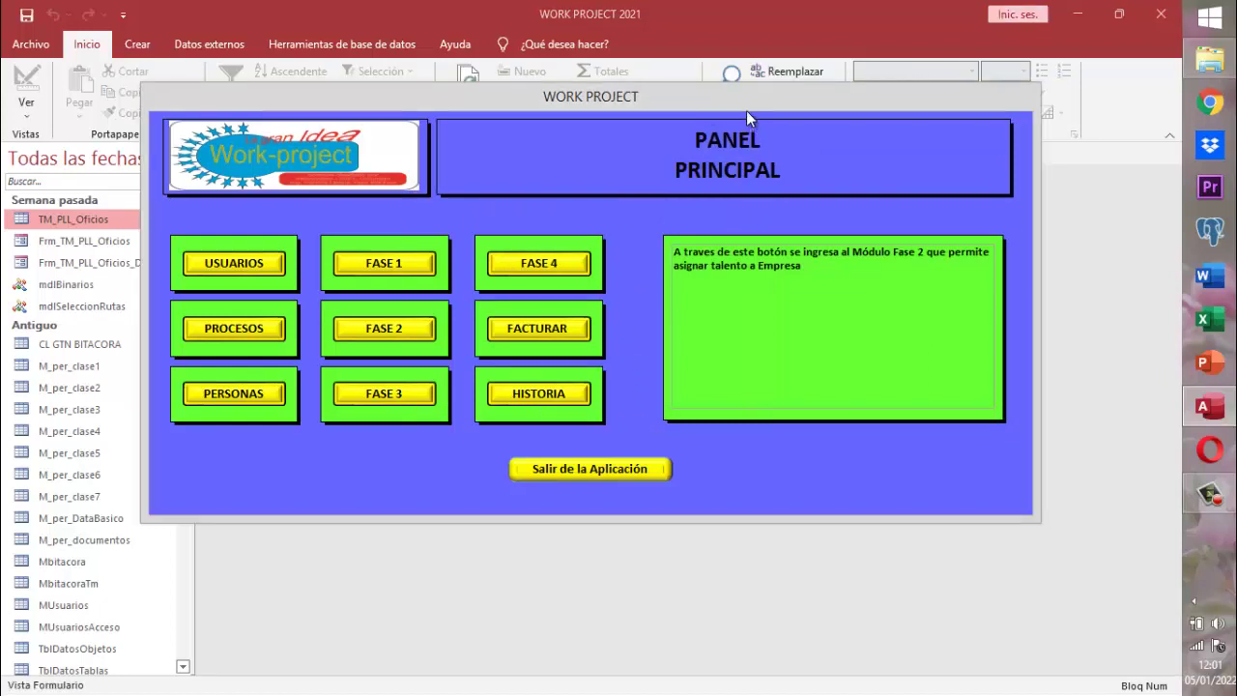
- Switch the PANEL PRINCIPAL form to Vista Diseño and check the navigation pane grouping options
{"action": "right_click", "coordinate": [746, 110]}
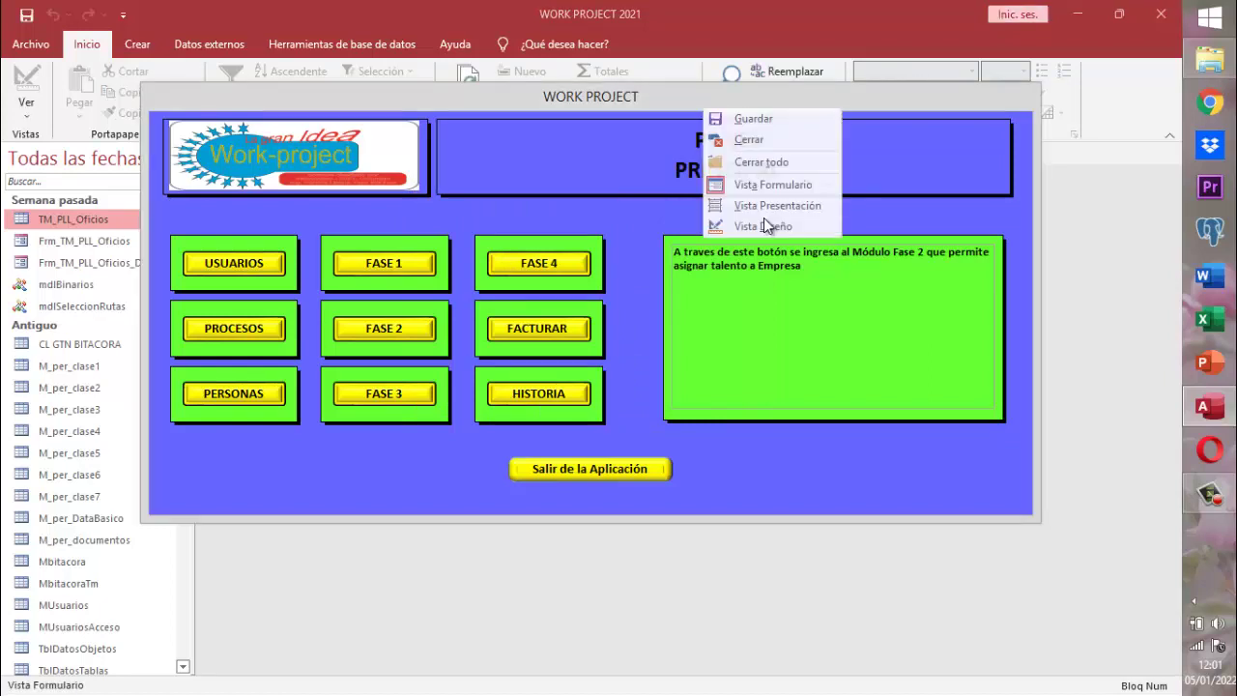
{"action": "left_click", "coordinate": [764, 228]}
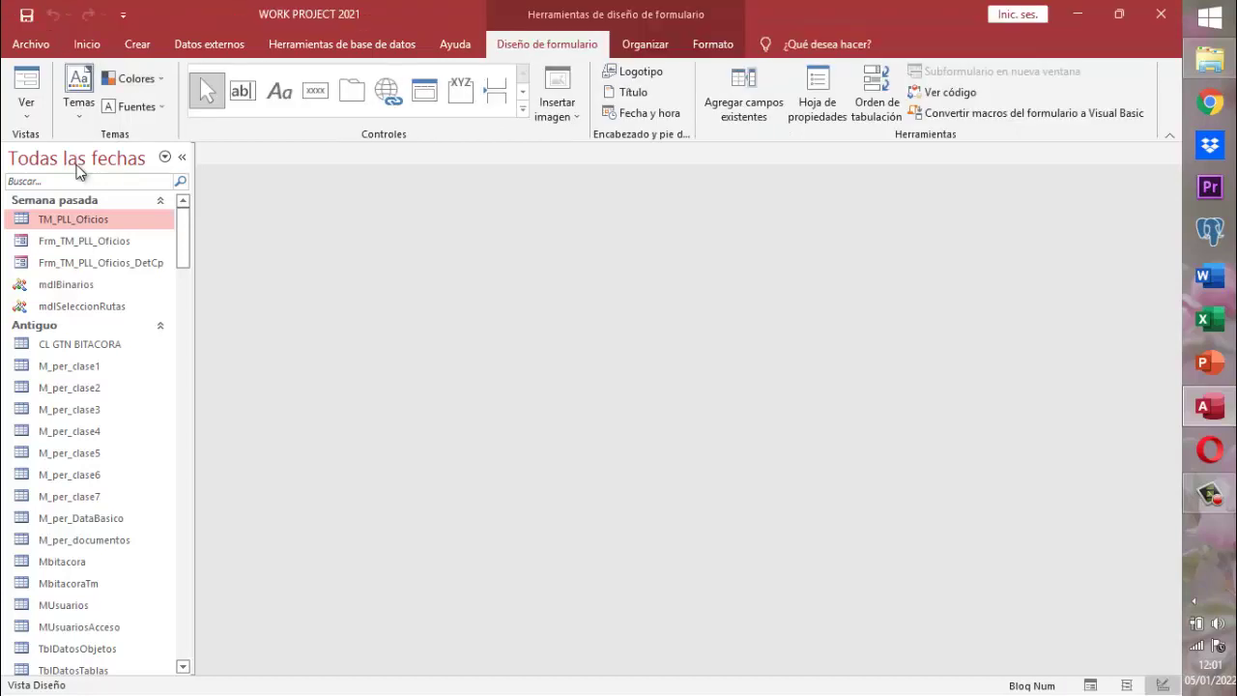
{"action": "left_click", "coordinate": [78, 169]}
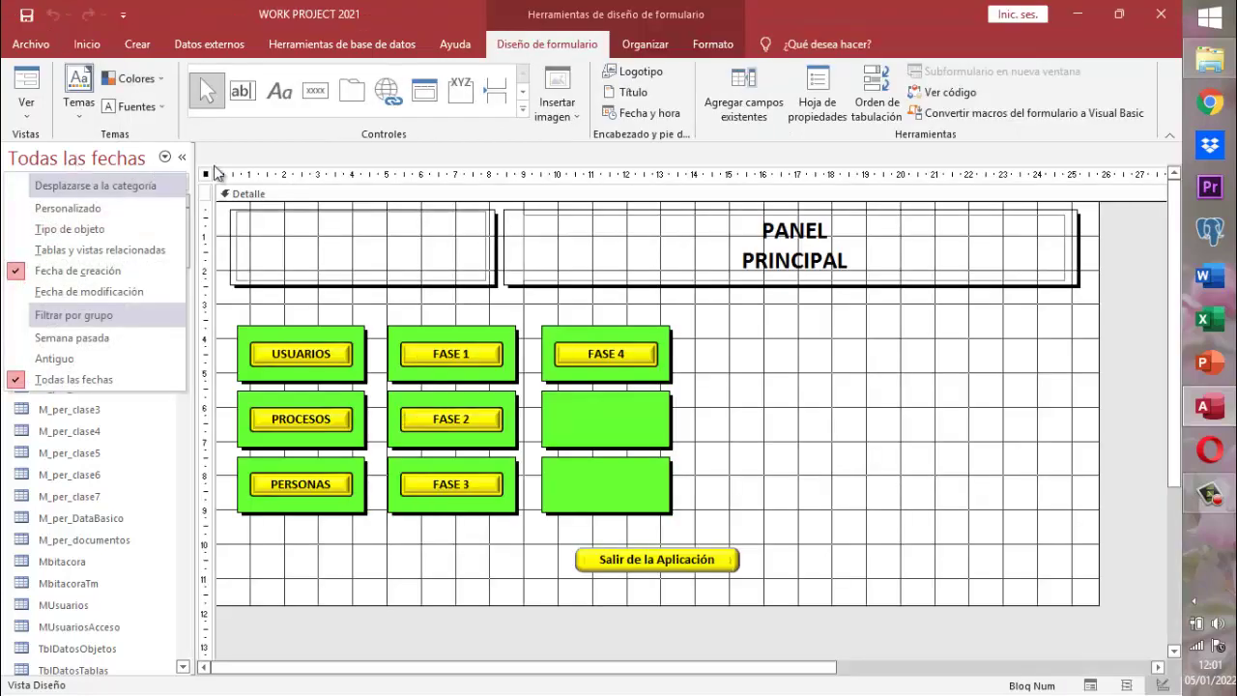
{"action": "left_click", "coordinate": [270, 155]}
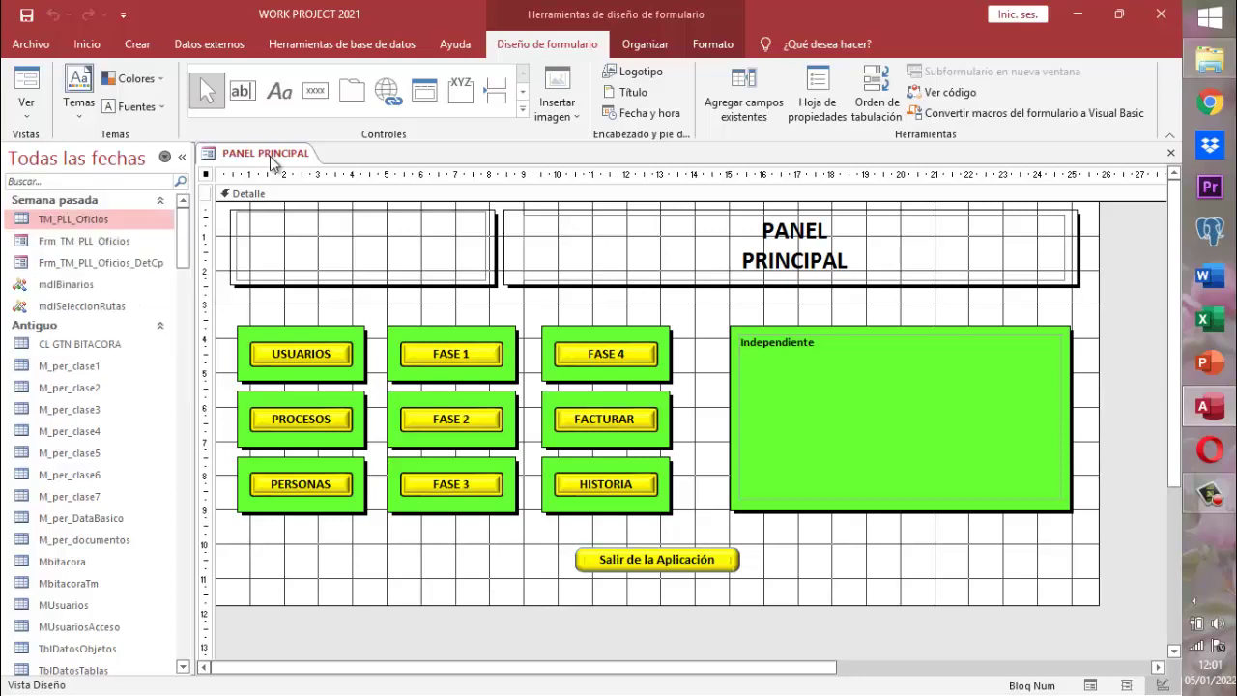
- Close the PANEL PRINCIPAL design and filter the navigation pane to Semana pasada objects
{"action": "right_click", "coordinate": [270, 156]}
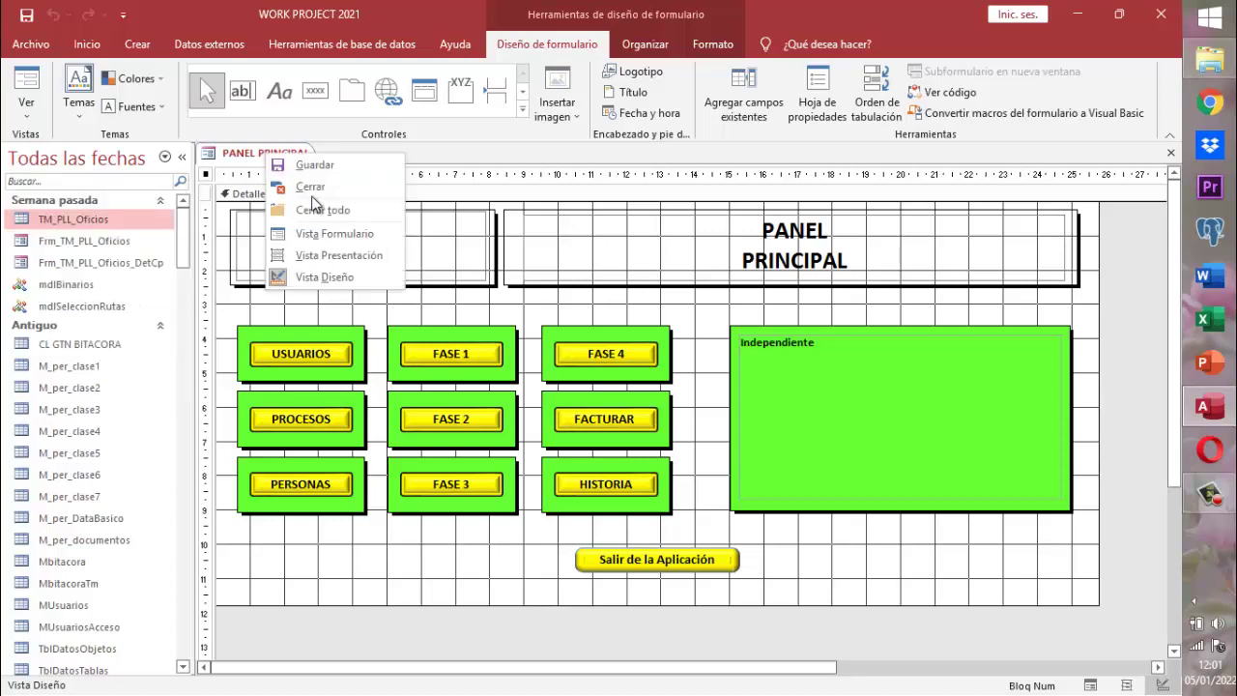
{"action": "left_click", "coordinate": [296, 190]}
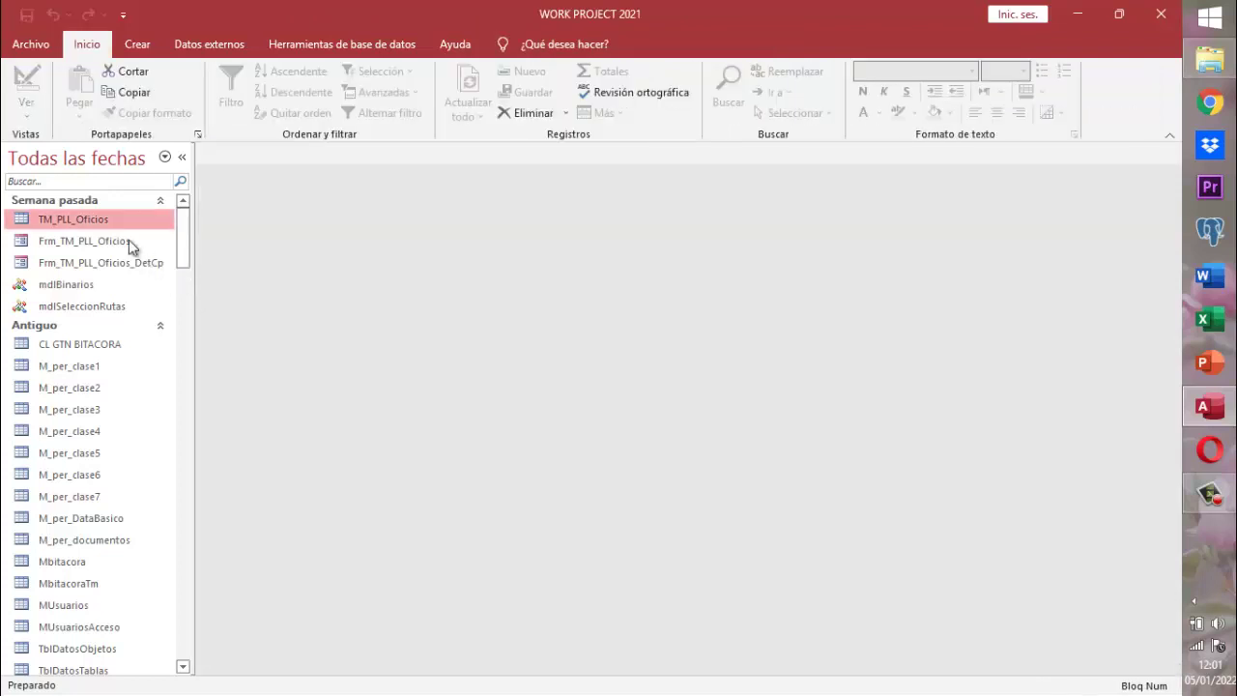
{"action": "left_click", "coordinate": [51, 155]}
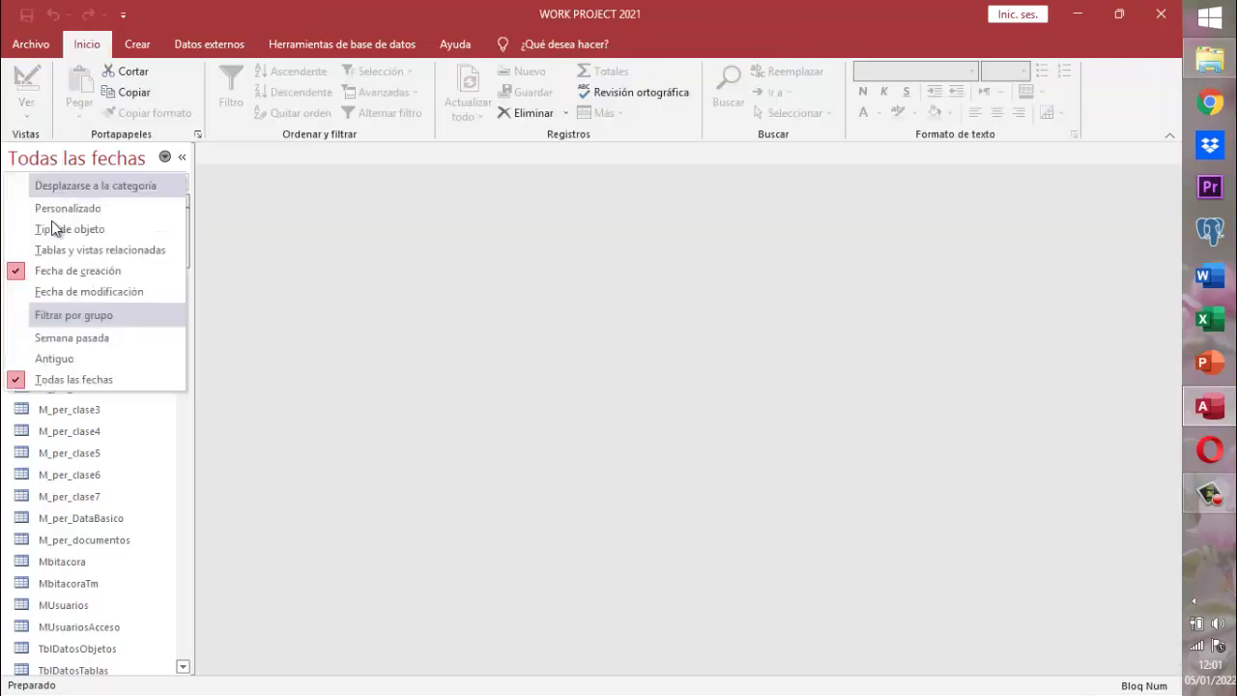
{"action": "left_click", "coordinate": [73, 341]}
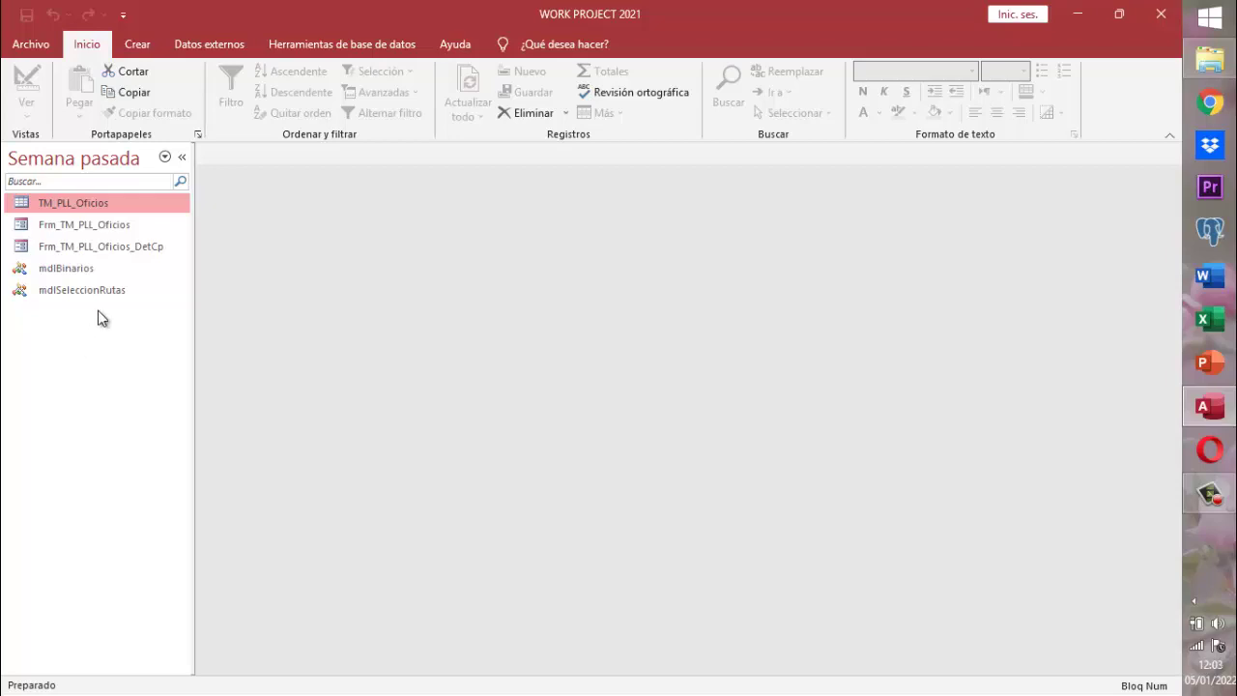
- Open the TM_PLL_Oficios table in Vista Diseño from the navigation pane
{"action": "right_click", "coordinate": [101, 206]}
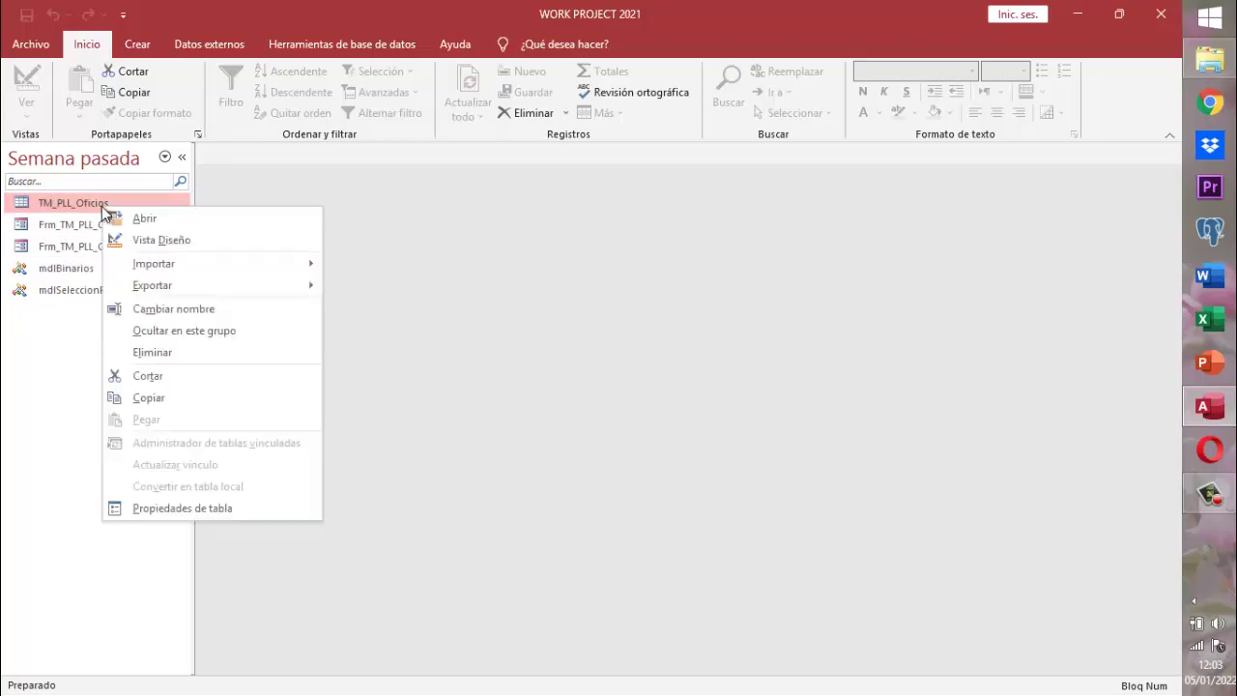
{"action": "left_click", "coordinate": [161, 238]}
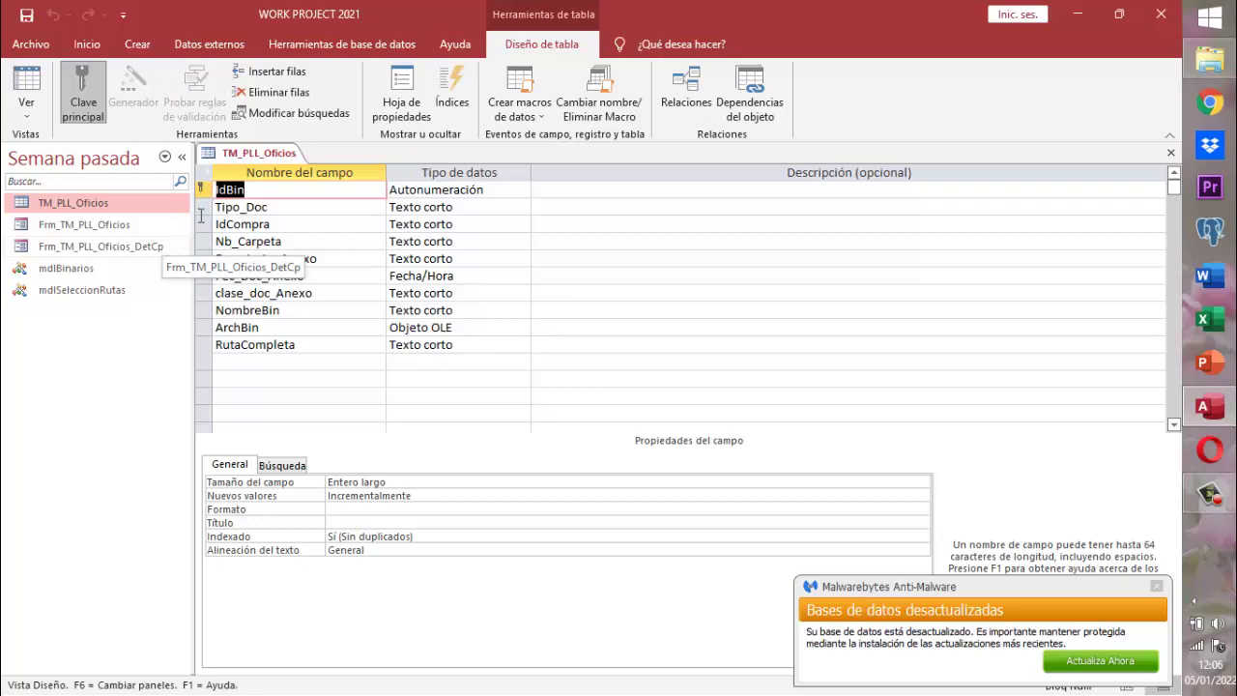
- Select Tipo_Doc, show its Búsqueda lookup properties, and close the Malwarebytes popup
{"action": "left_click", "coordinate": [266, 193]}
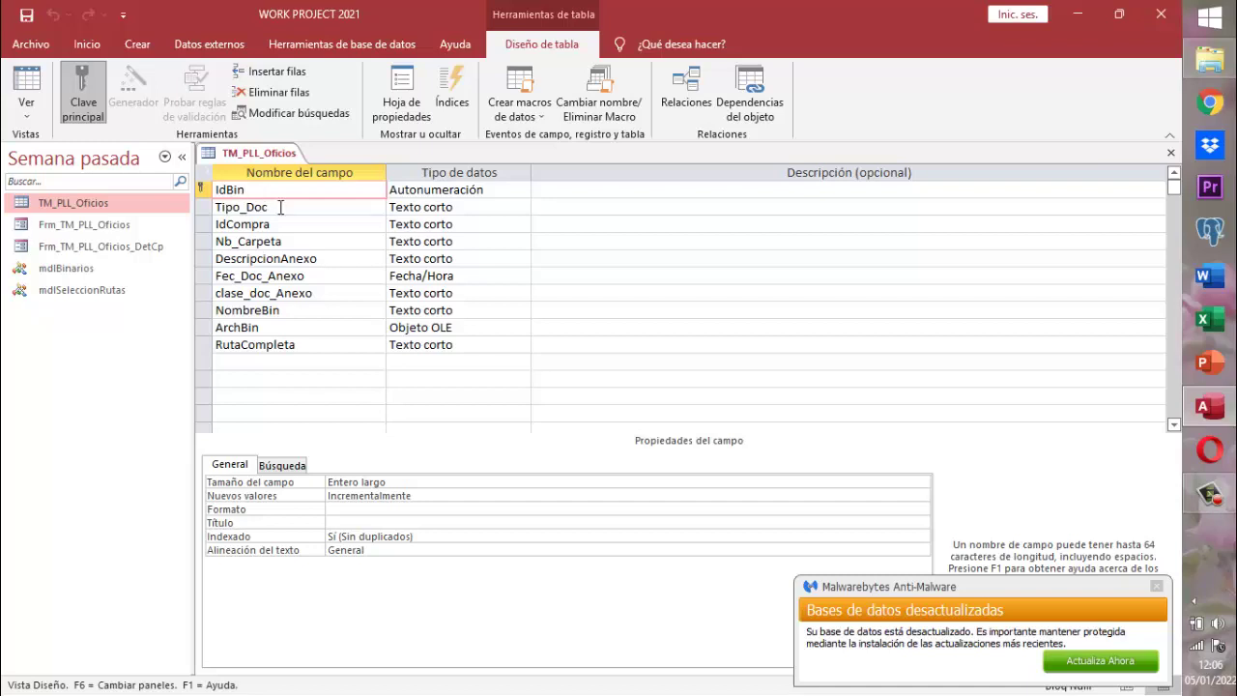
{"action": "left_click", "coordinate": [281, 207]}
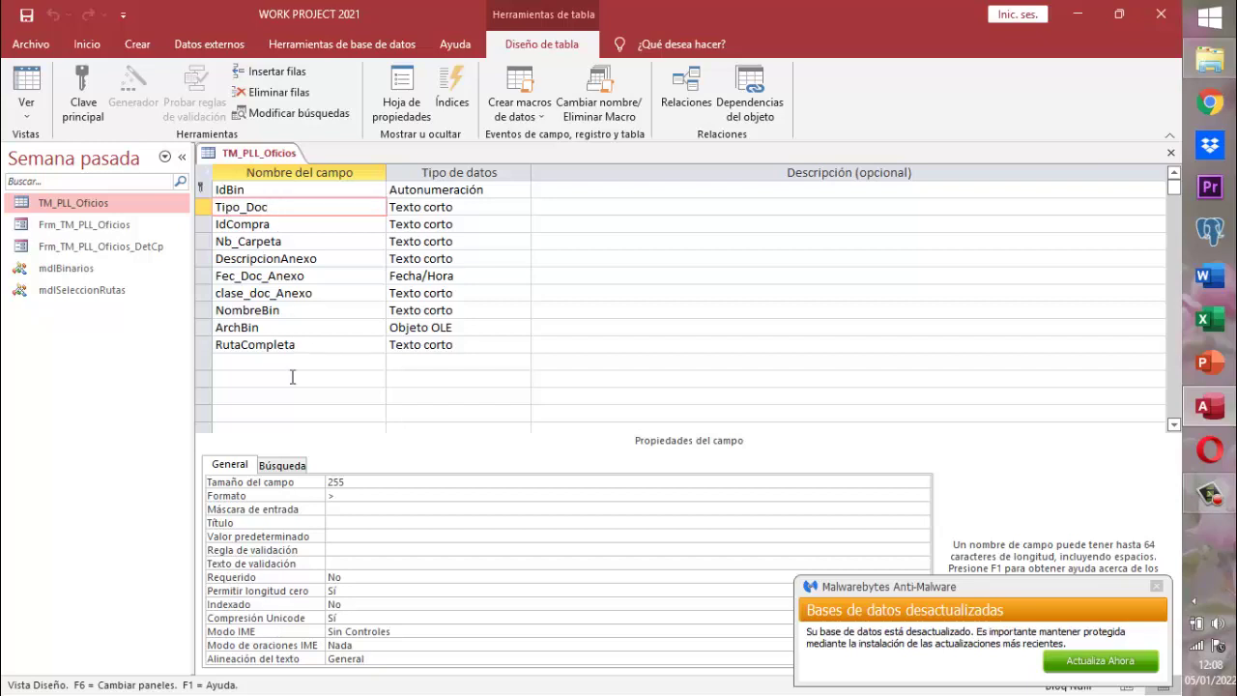
{"action": "left_click", "coordinate": [283, 466]}
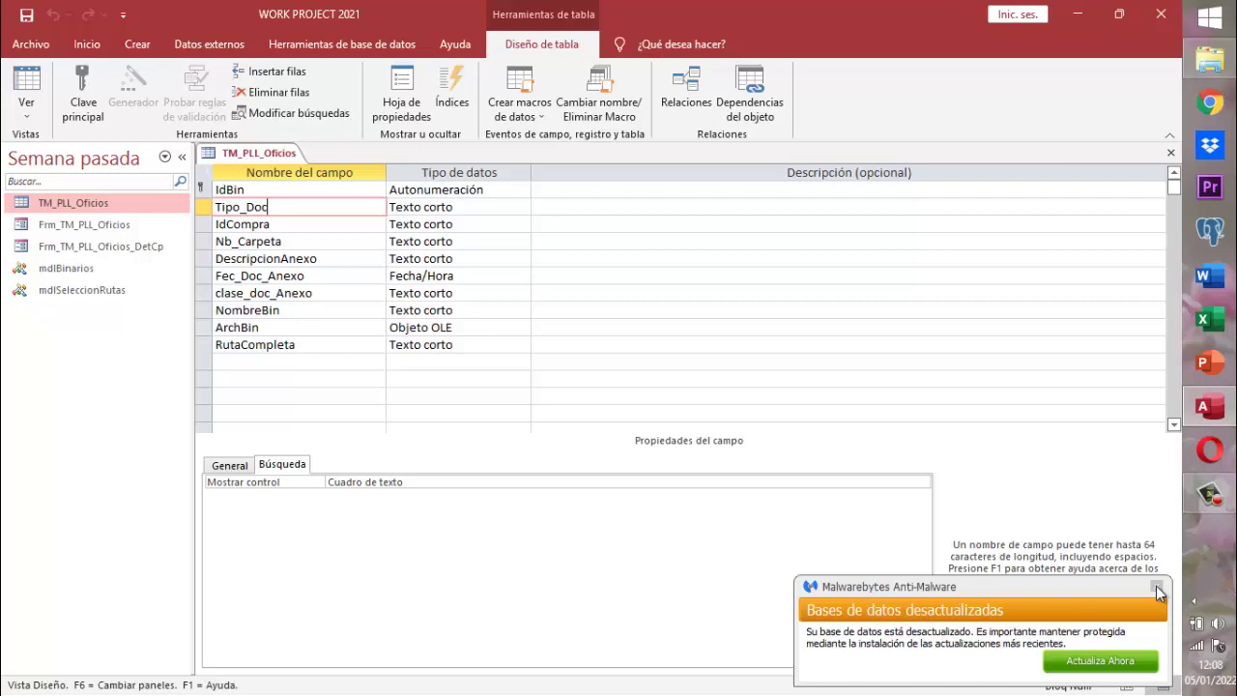
{"action": "left_click", "coordinate": [1157, 586]}
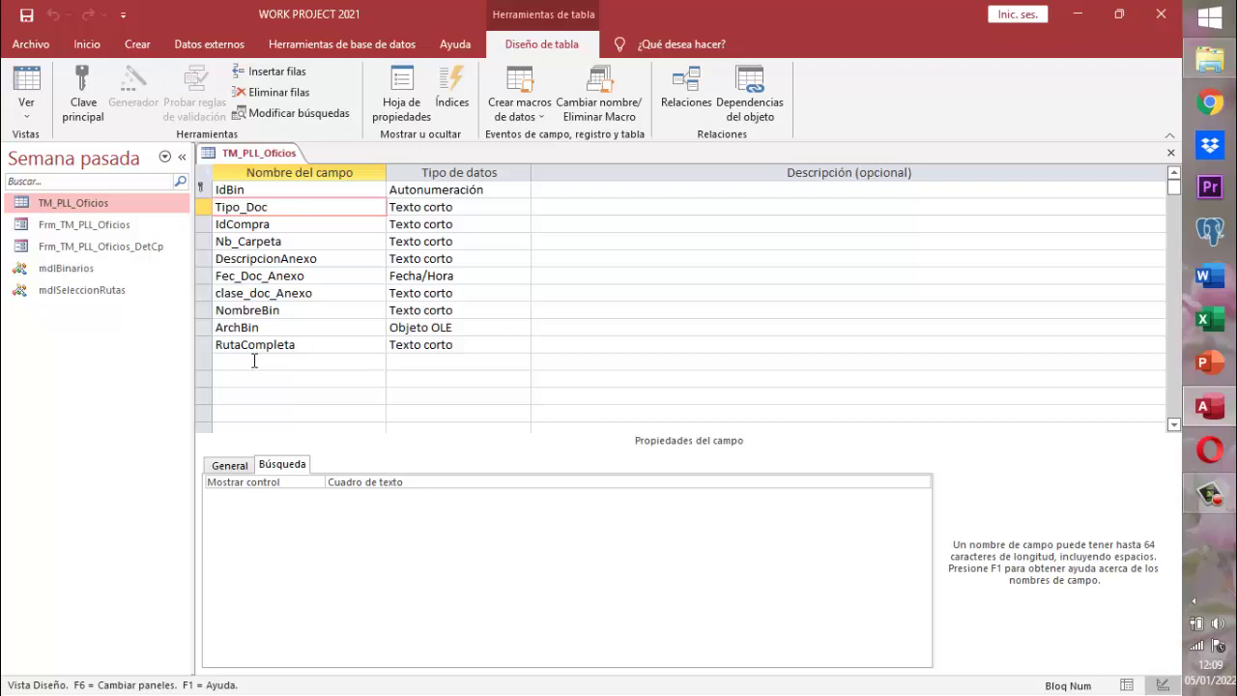
- Add a Tipo_talento field of type Texto corto below RutaCompleta
{"action": "left_click", "coordinate": [254, 361]}
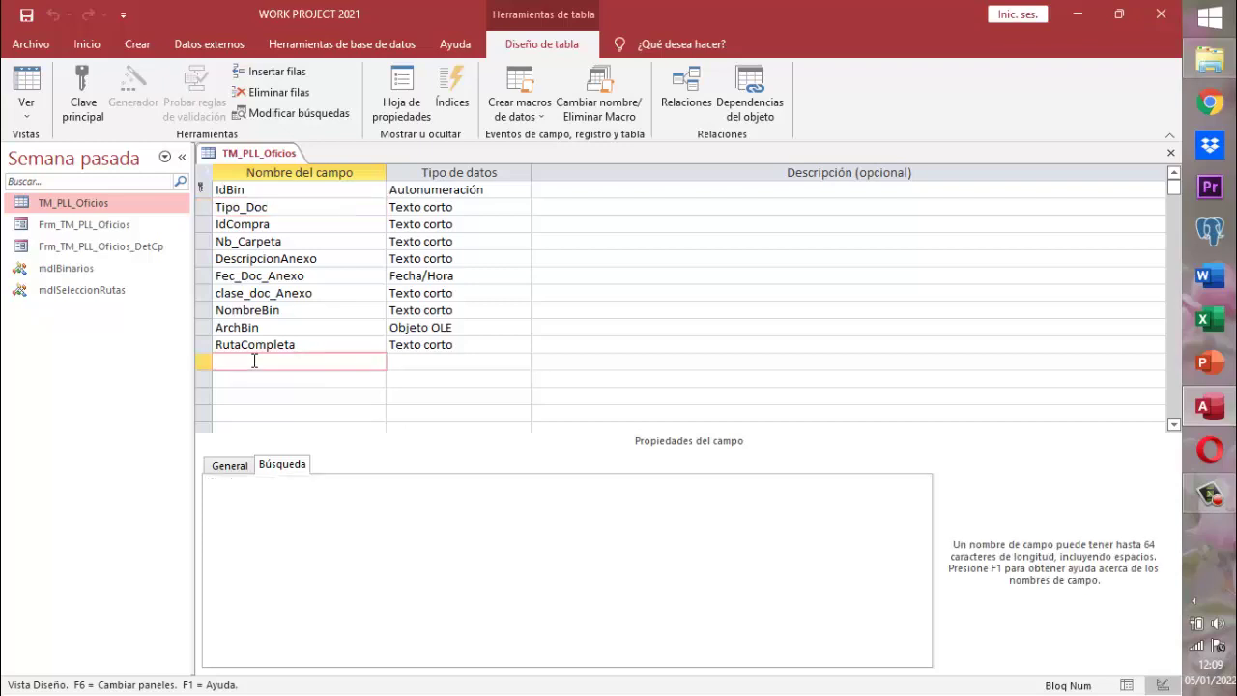
{"action": "type", "text": "Tipo"}
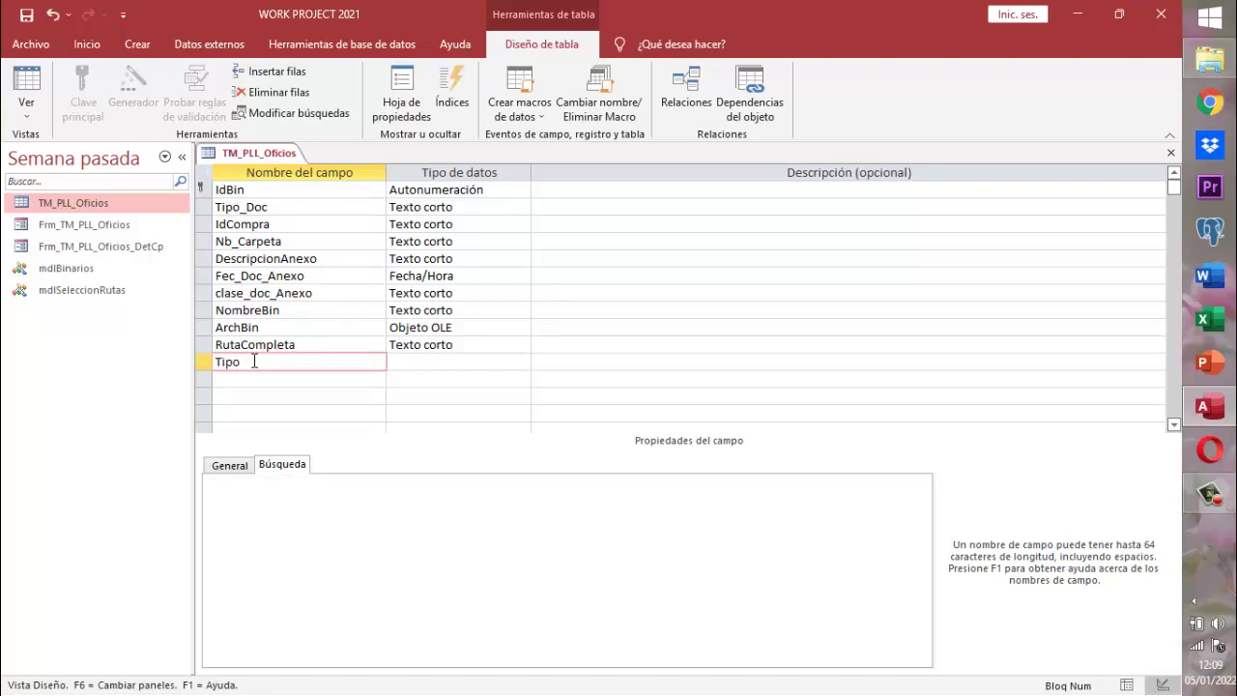
{"action": "type", "text": "_talento"}
{"action": "key", "text": "Tab"}
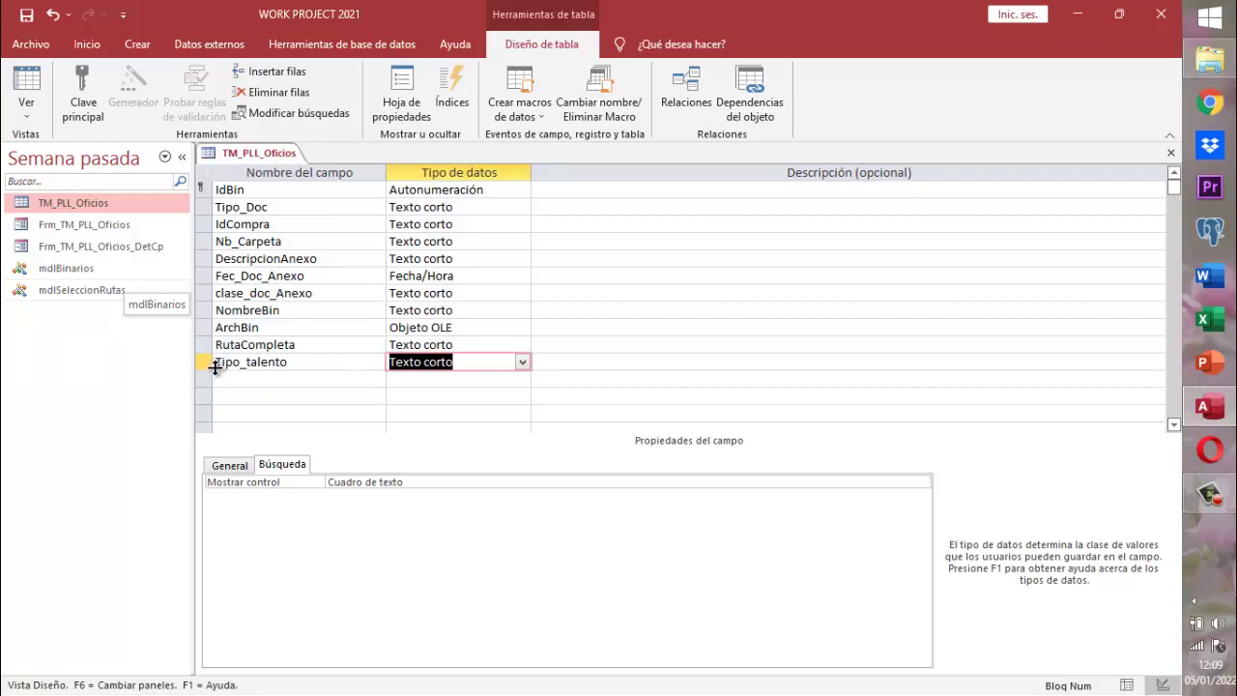
{"action": "key", "text": "F2"}
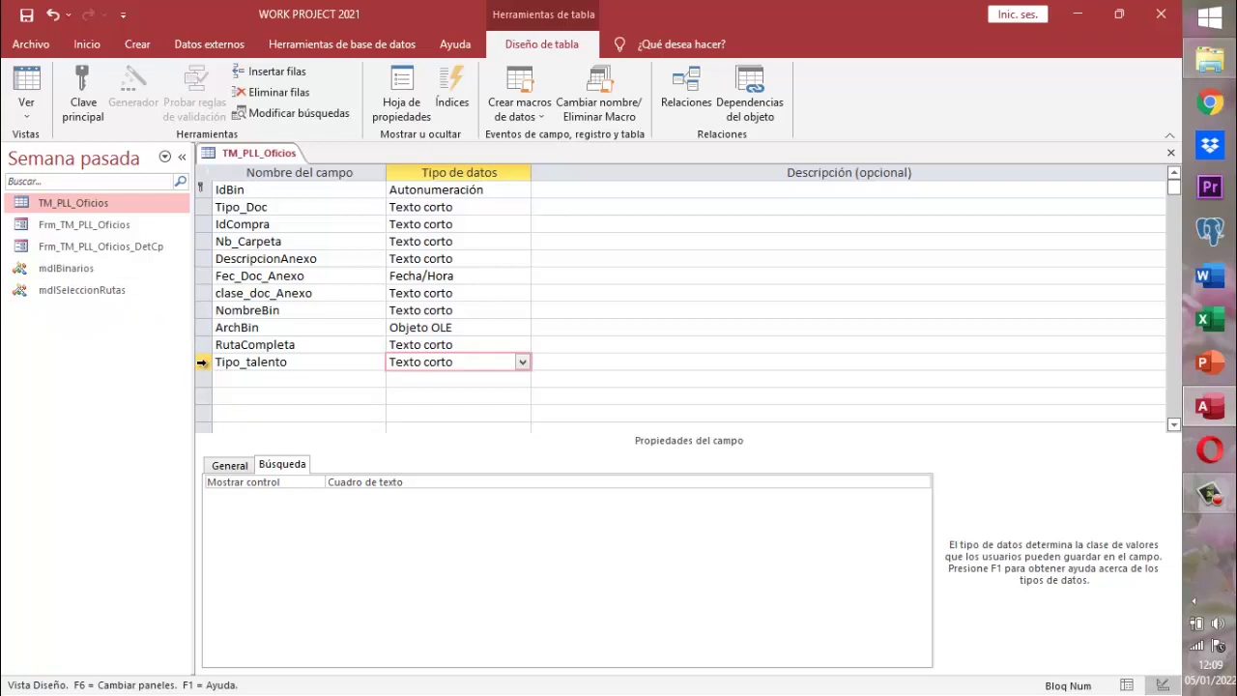
{"action": "left_click", "coordinate": [205, 362]}
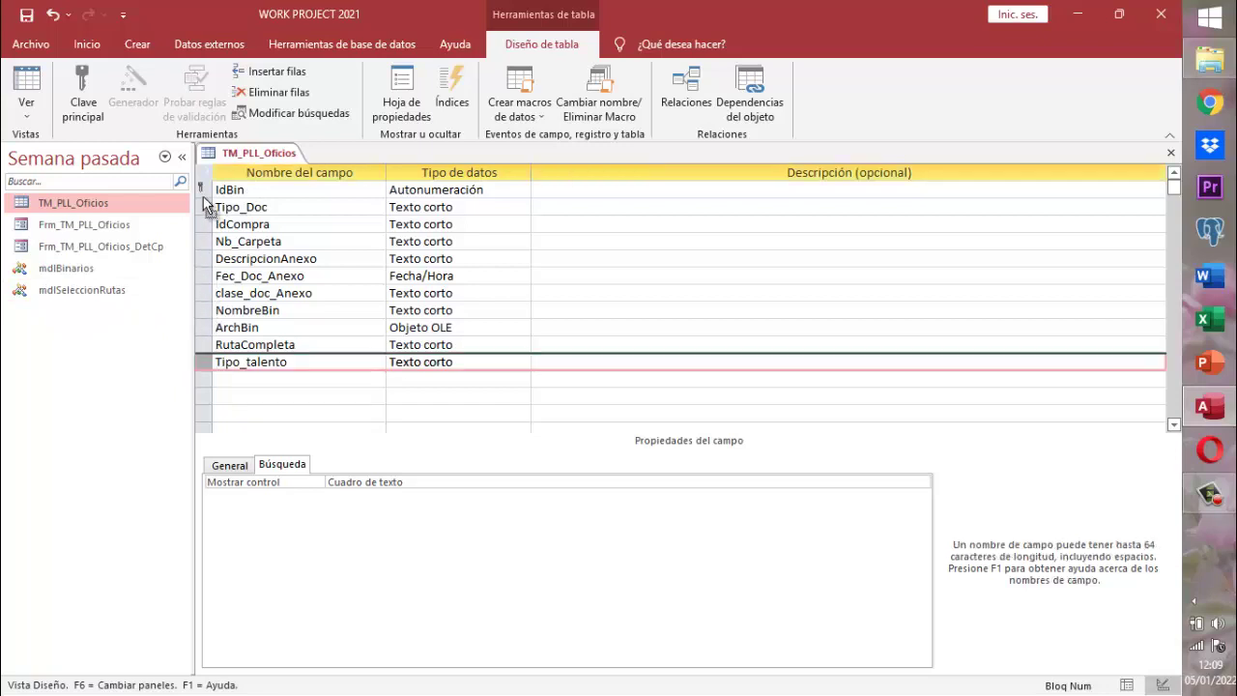
- Drag the Tipo_talento row up to sit between IdBin and Tipo_Doc
{"action": "left_click_drag", "start_coordinate": [204, 203], "coordinate": [201, 215]}
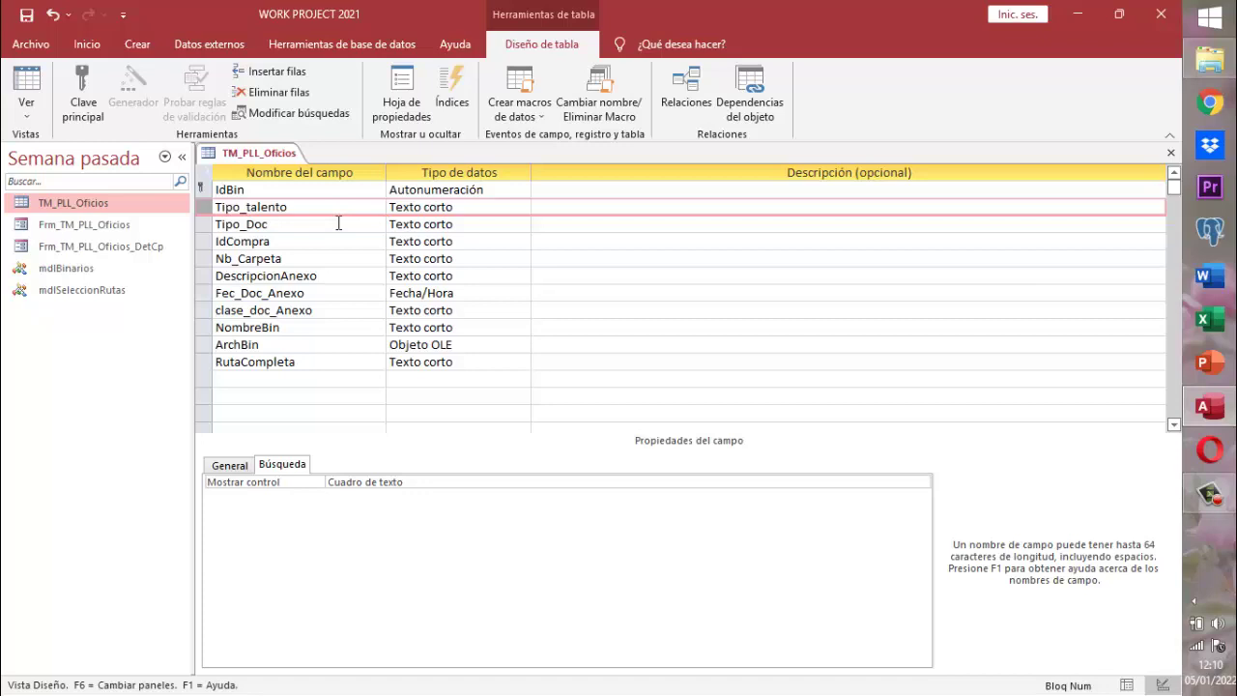
{"action": "key", "text": "Left"}
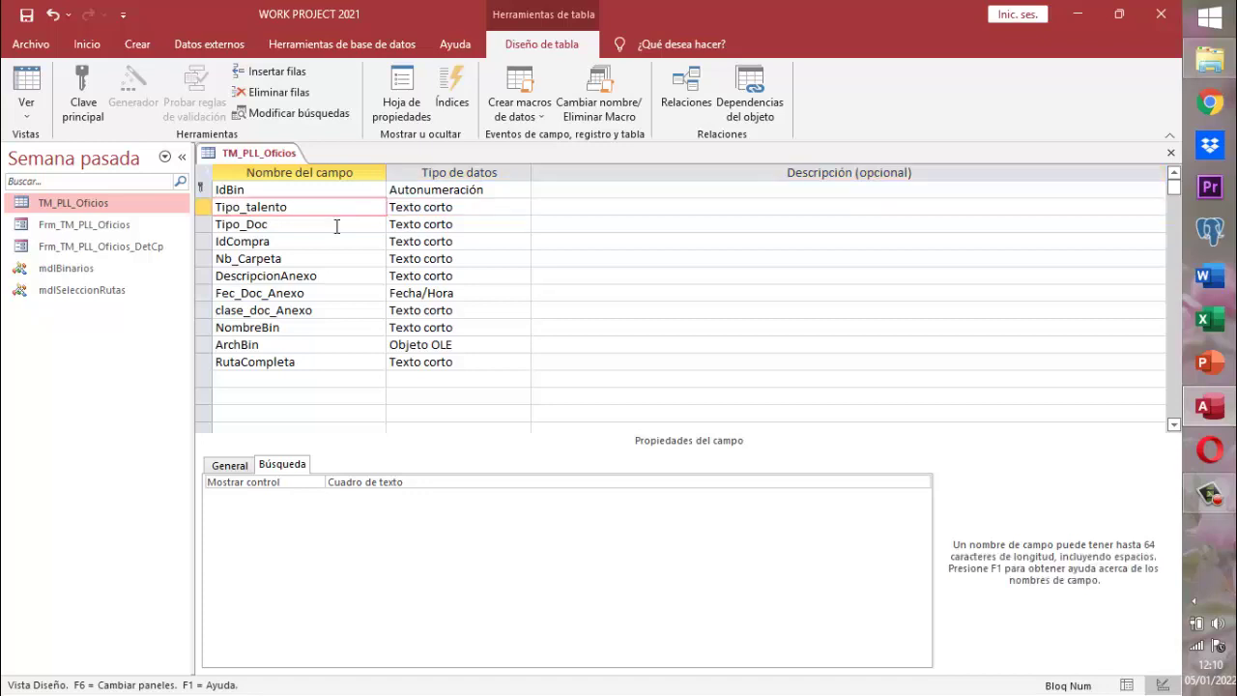
{"action": "left_click", "coordinate": [336, 226]}
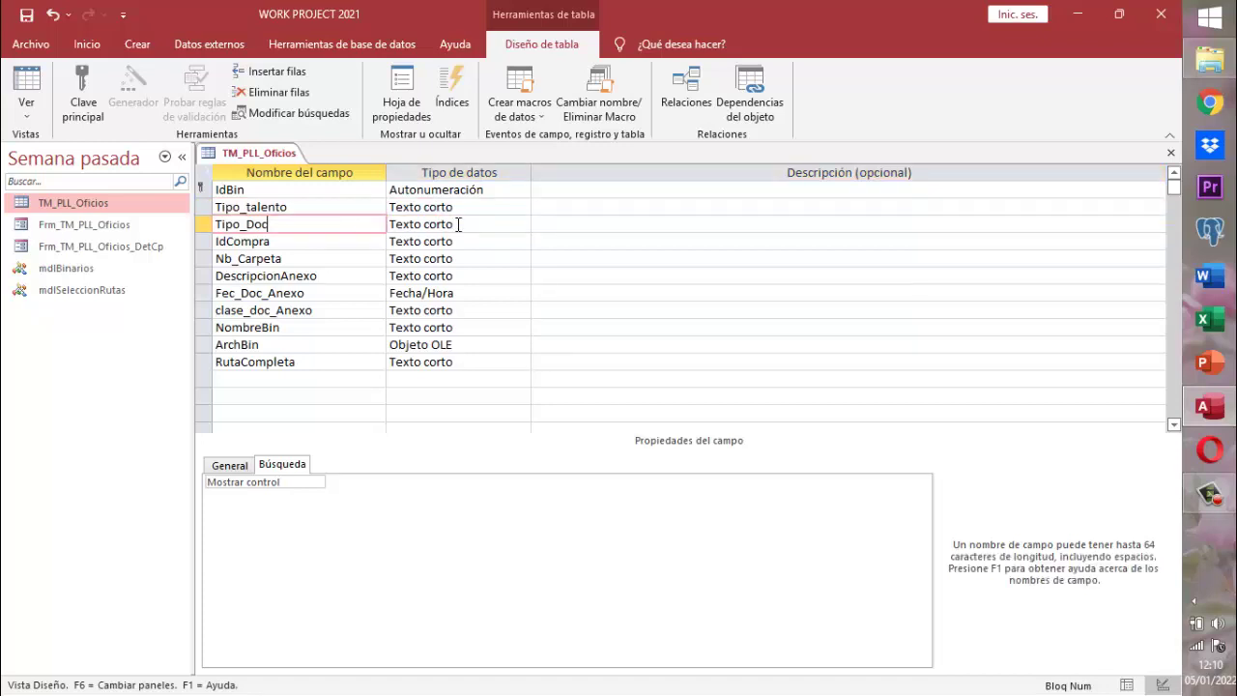
{"action": "left_click", "coordinate": [494, 223]}
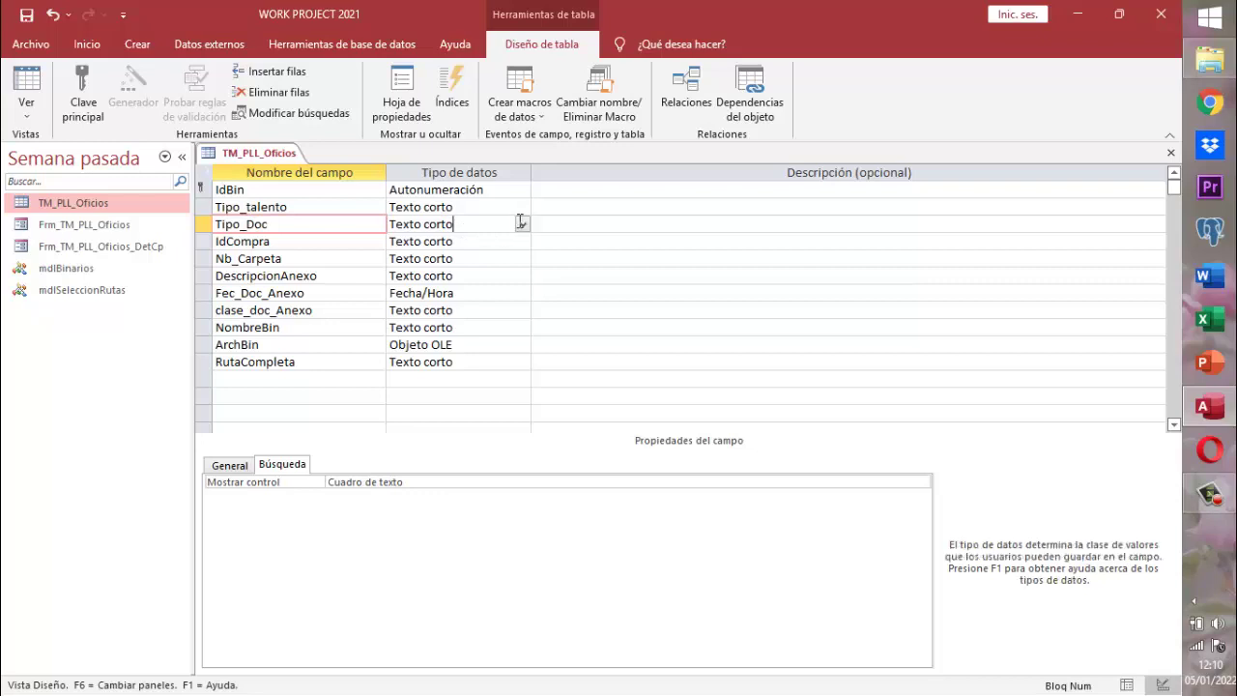
- Start the Lookup Wizard for Tipo_Doc, allow it past the security warning, and choose typed-in values
{"action": "left_click", "coordinate": [522, 224]}
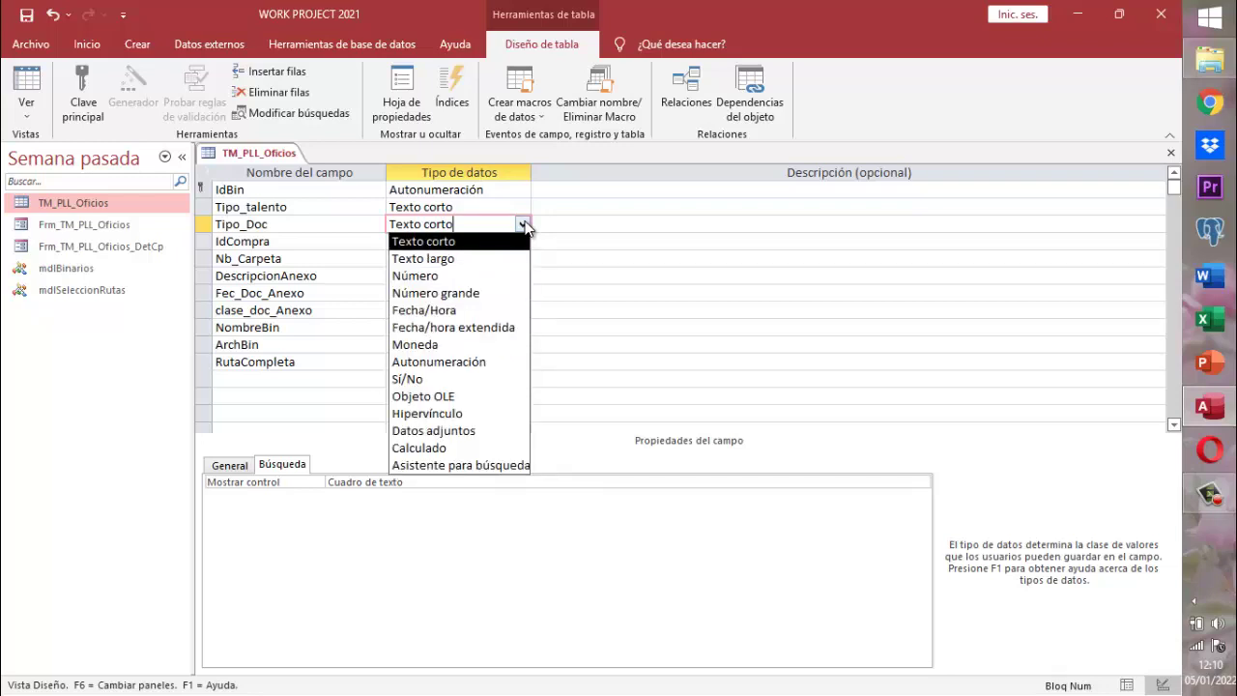
{"action": "left_click", "coordinate": [498, 466]}
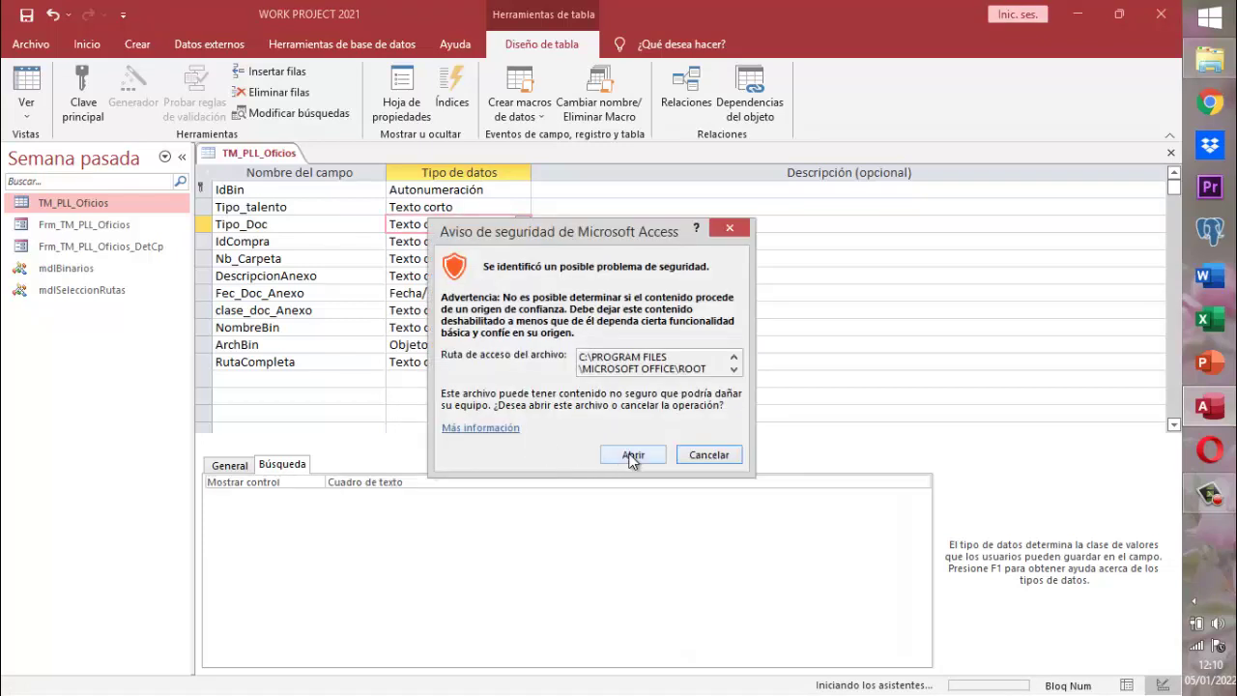
{"action": "left_click", "coordinate": [632, 455]}
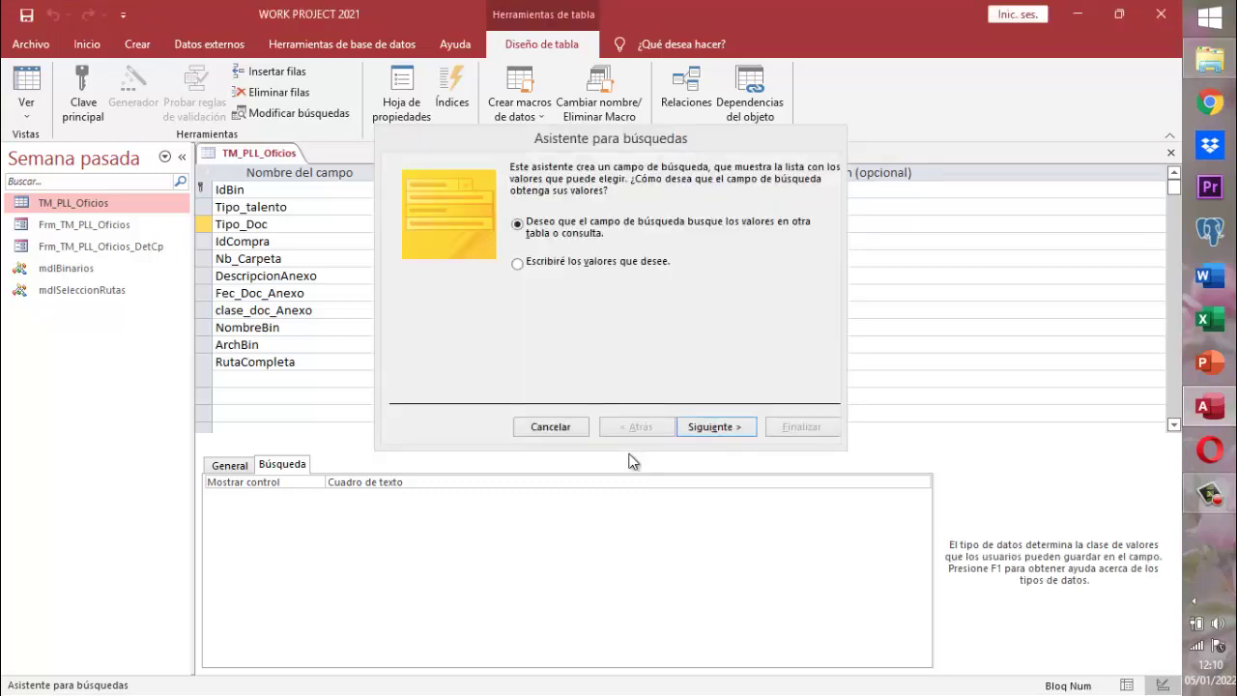
{"action": "left_click", "coordinate": [551, 259]}
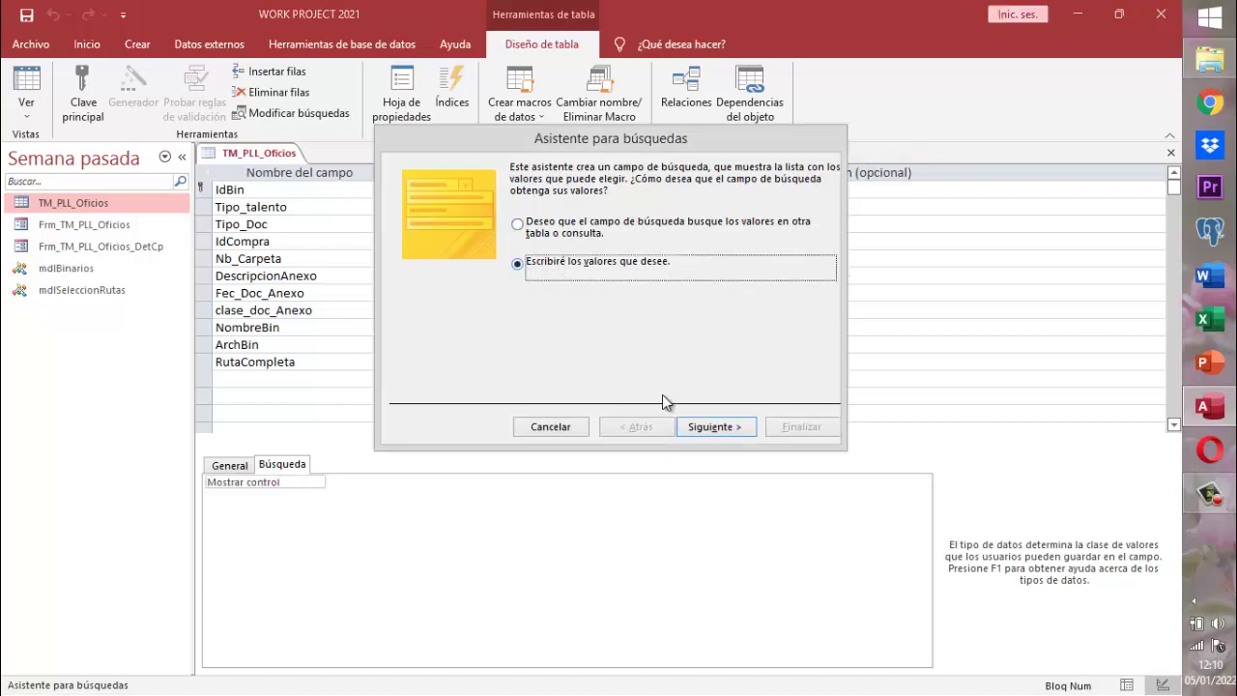
{"action": "left_click", "coordinate": [714, 430]}
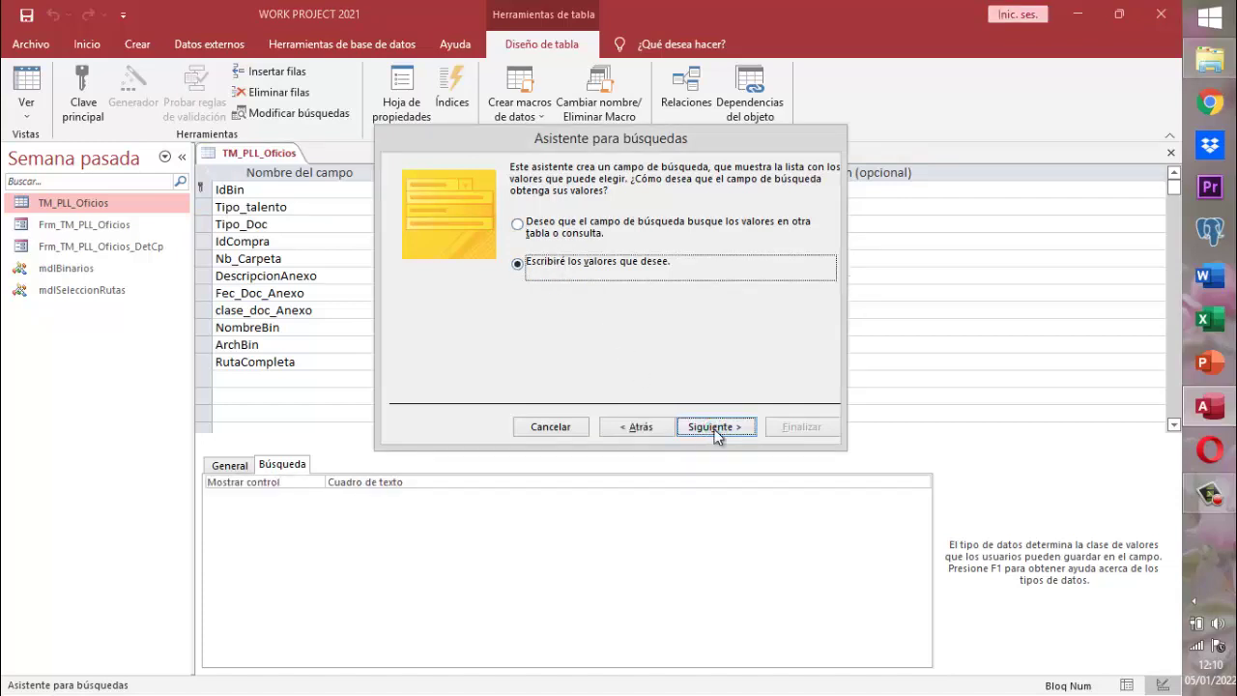
{"action": "left_click", "coordinate": [715, 431]}
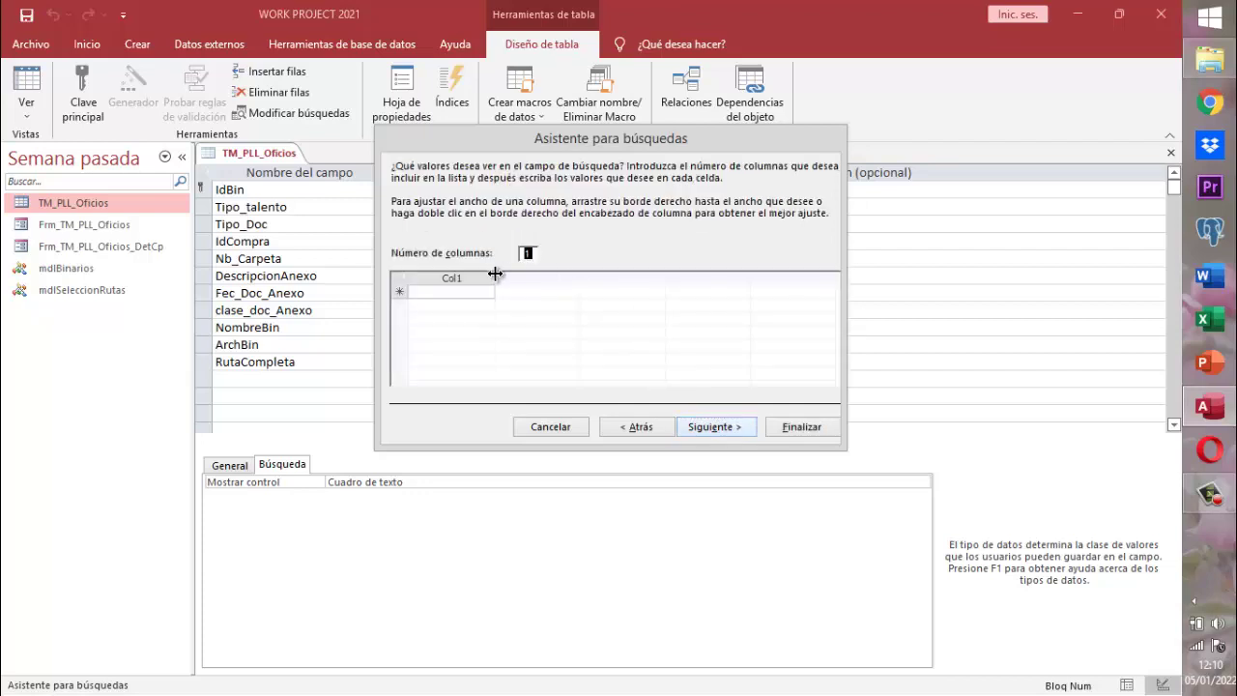
- Widen Col1 and enter CARTA LABORAL and HOJA DE VIDA as the first list values
{"action": "left_click_drag", "start_coordinate": [493, 278], "coordinate": [458, 293]}
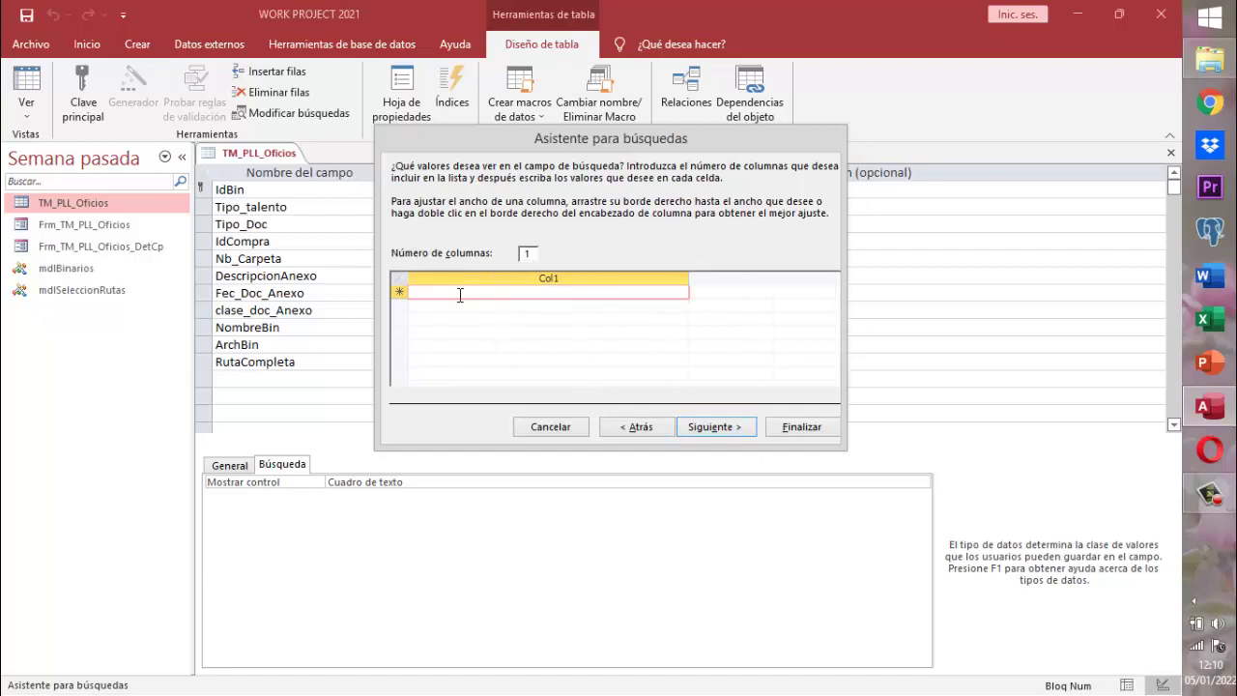
{"action": "type", "text": "c"}
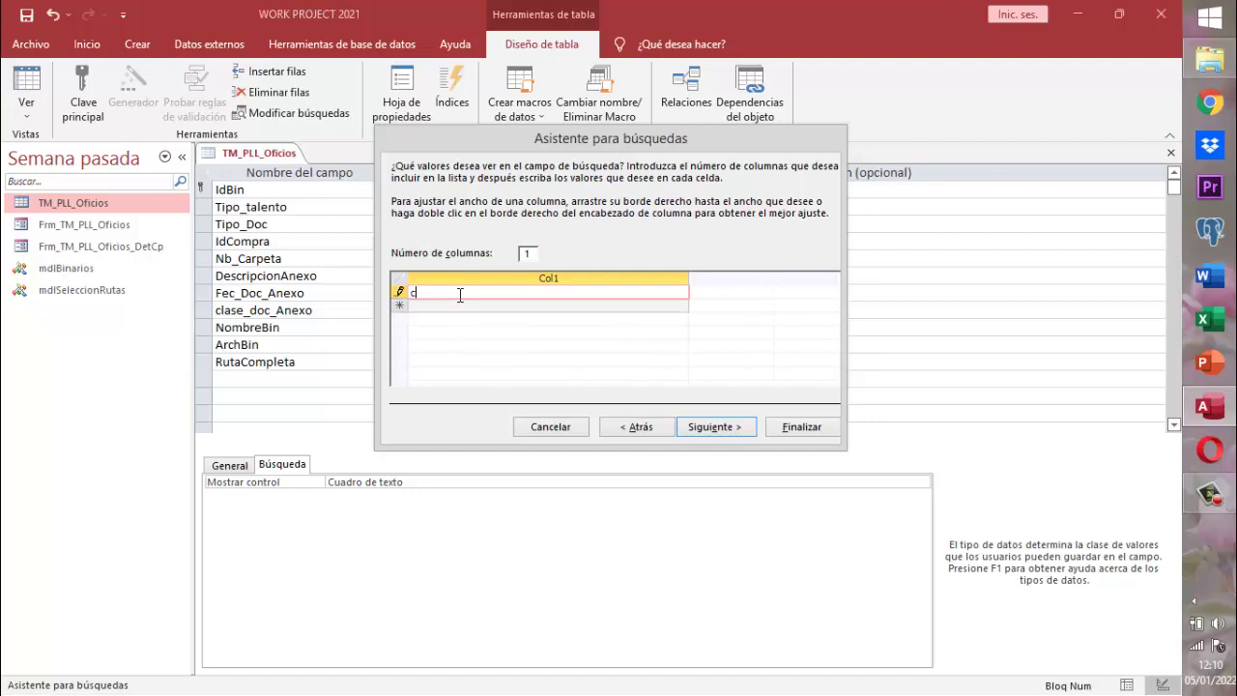
{"action": "key", "text": "BackSpace"}
{"action": "key", "text": "Caps_Lock"}
{"action": "type", "text": "CARTA LABORAL"}
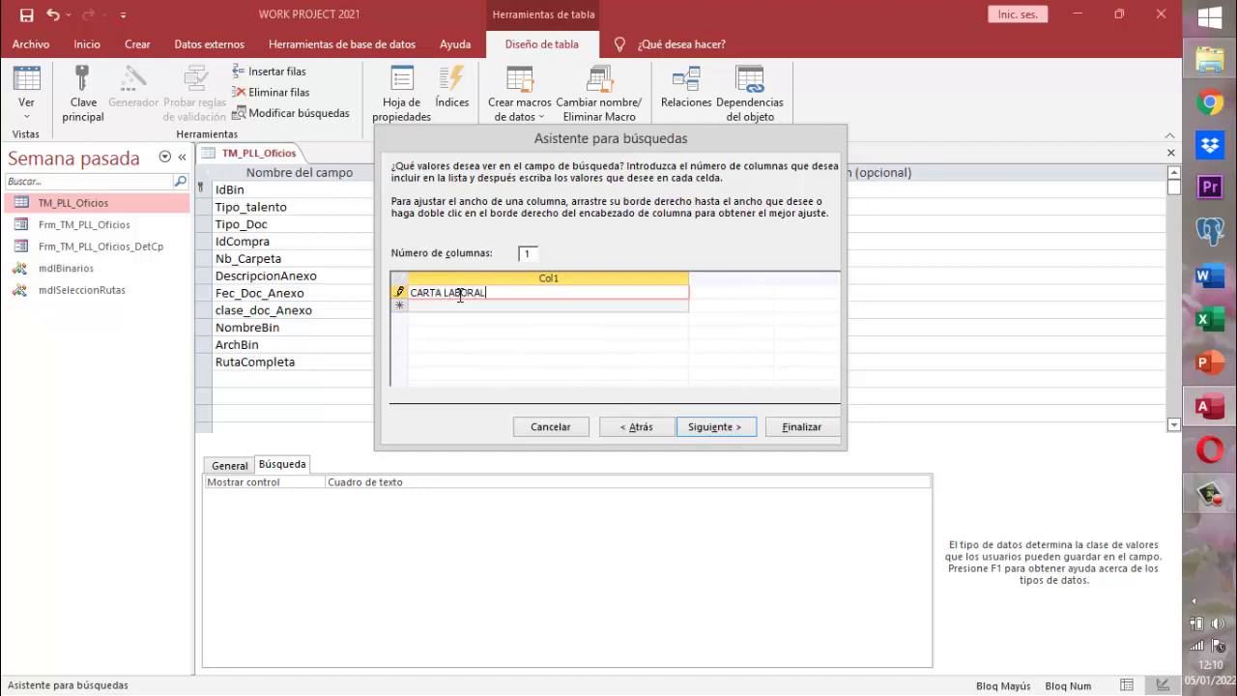
{"action": "left_click", "coordinate": [457, 308]}
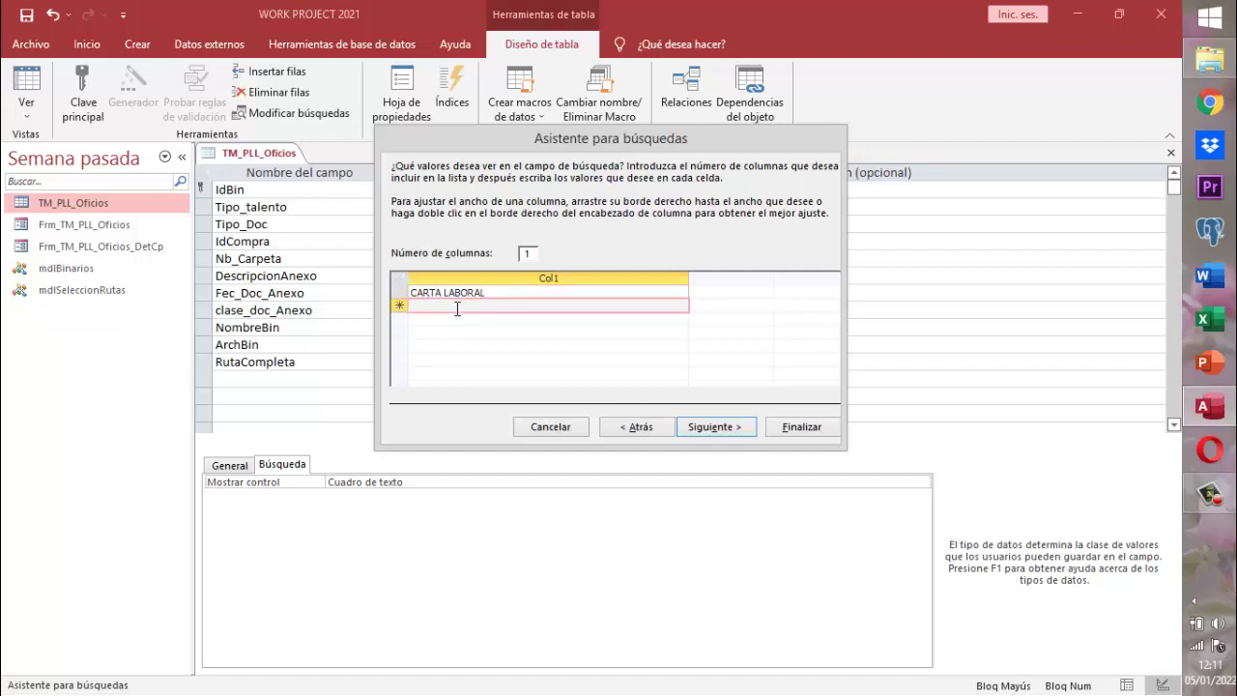
{"action": "type", "text": "HOJA DE VIDA"}
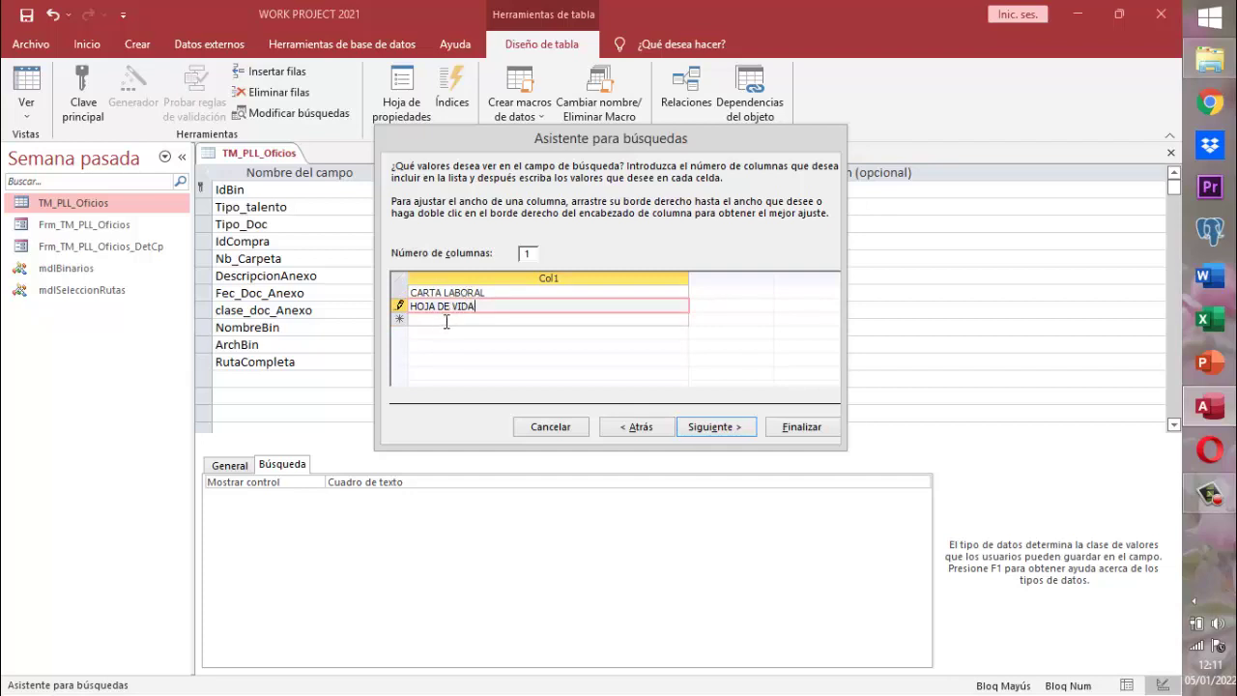
{"action": "left_click", "coordinate": [446, 322]}
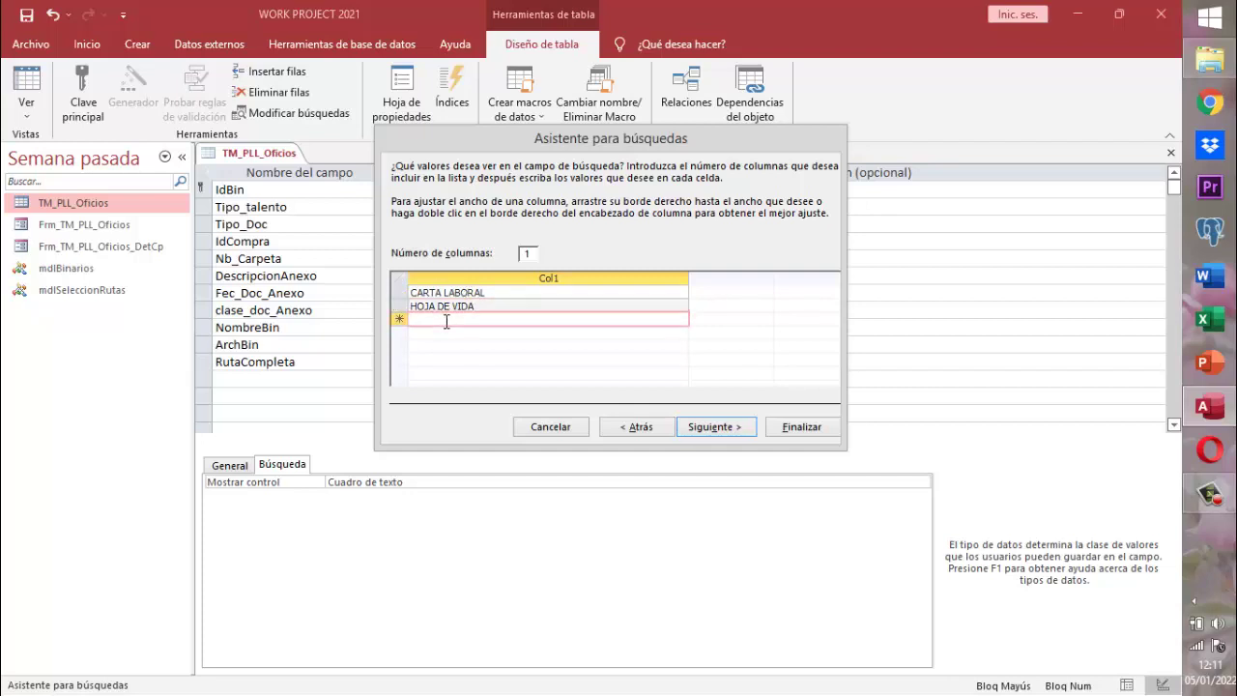
- Add DIPLOMA DE BACHILLER, DIPLOMA DE TECNICO and DIPLOMA DE TECNOLOGICO to the list
{"action": "type", "text": "DIPLOMA "}
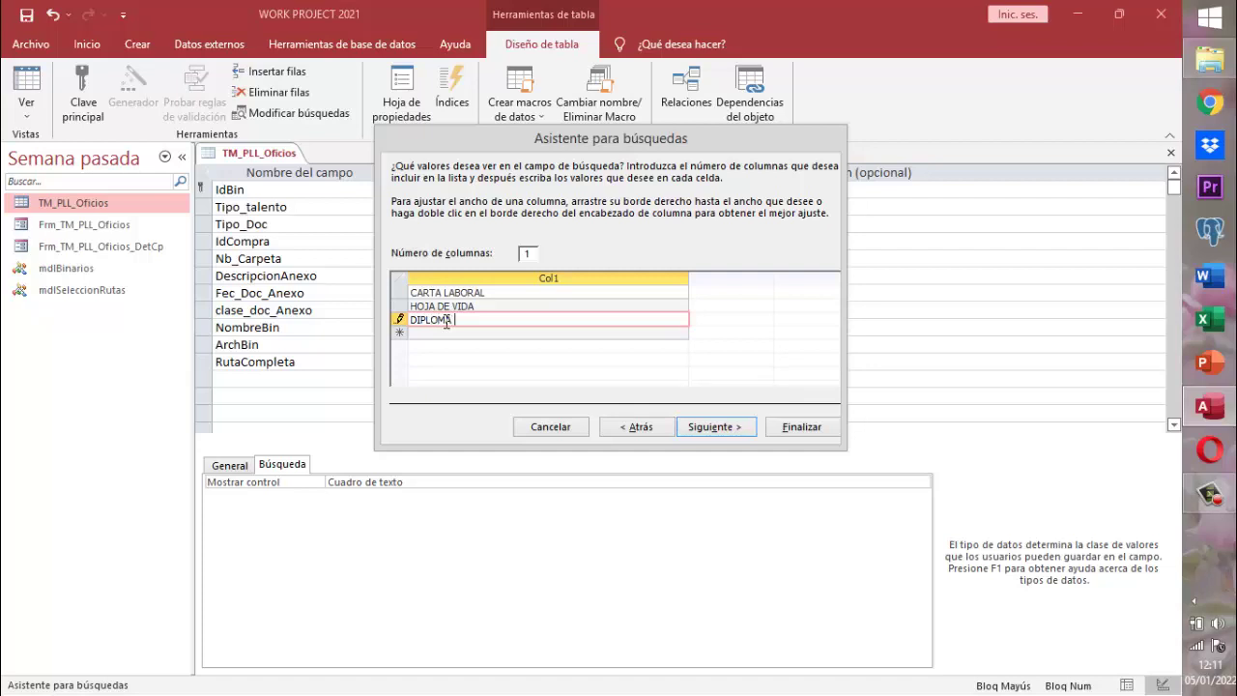
{"action": "type", "text": "DE BACH"}
{"action": "type", "text": "ILLER"}
{"action": "left_click", "coordinate": [445, 333]}
{"action": "type", "text": "DEI"}
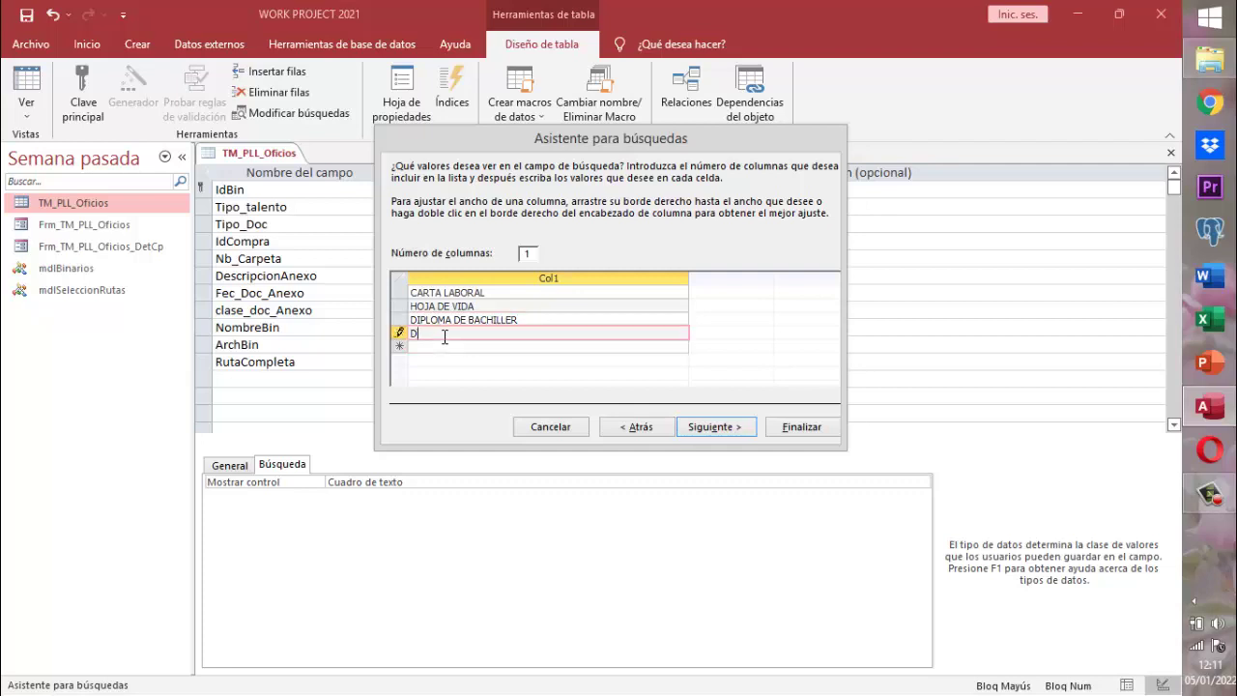
{"action": "key", "text": "BackSpace"}
{"action": "key", "text": "BackSpace"}
{"action": "type", "text": "IPLOMA DE TECNICO"}
{"action": "key", "text": "Return"}
{"action": "type", "text": "DE"}
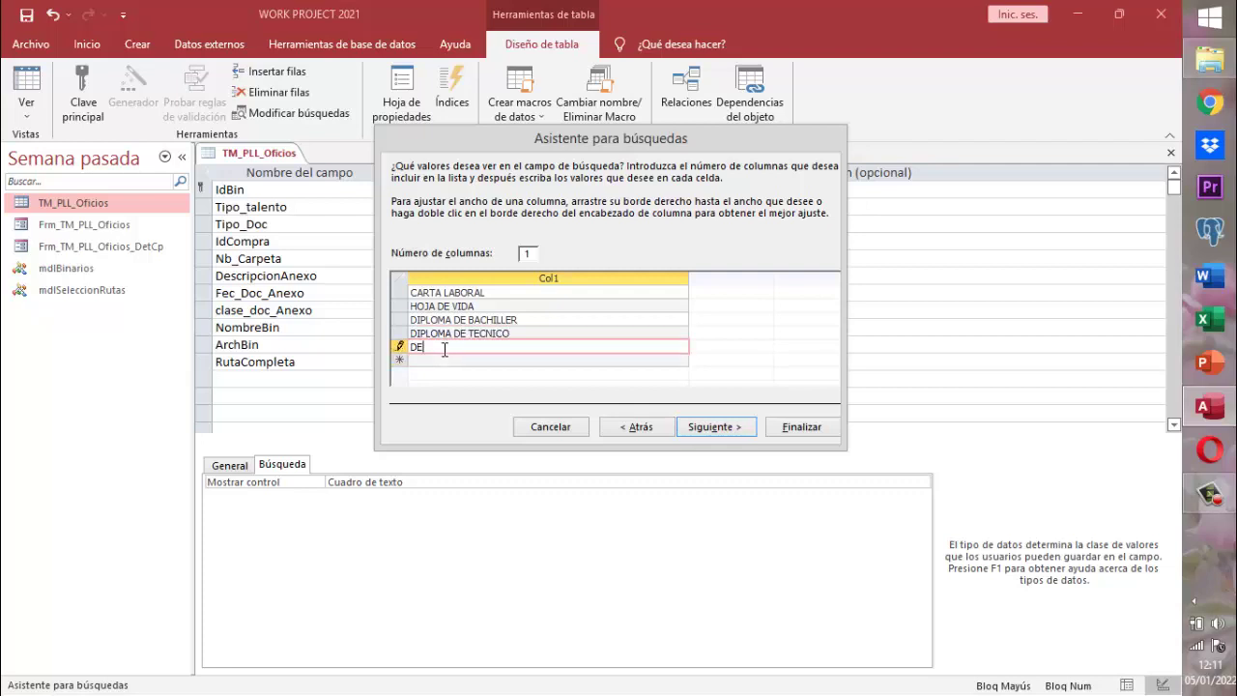
{"action": "key", "text": "BackSpace"}
{"action": "type", "text": "IPOLO"}
{"action": "key", "text": "BackSpace"}
{"action": "key", "text": "BackSpace"}
{"action": "key", "text": "BackSpace"}
{"action": "type", "text": "LOMA DE TECNOLOGICO"}
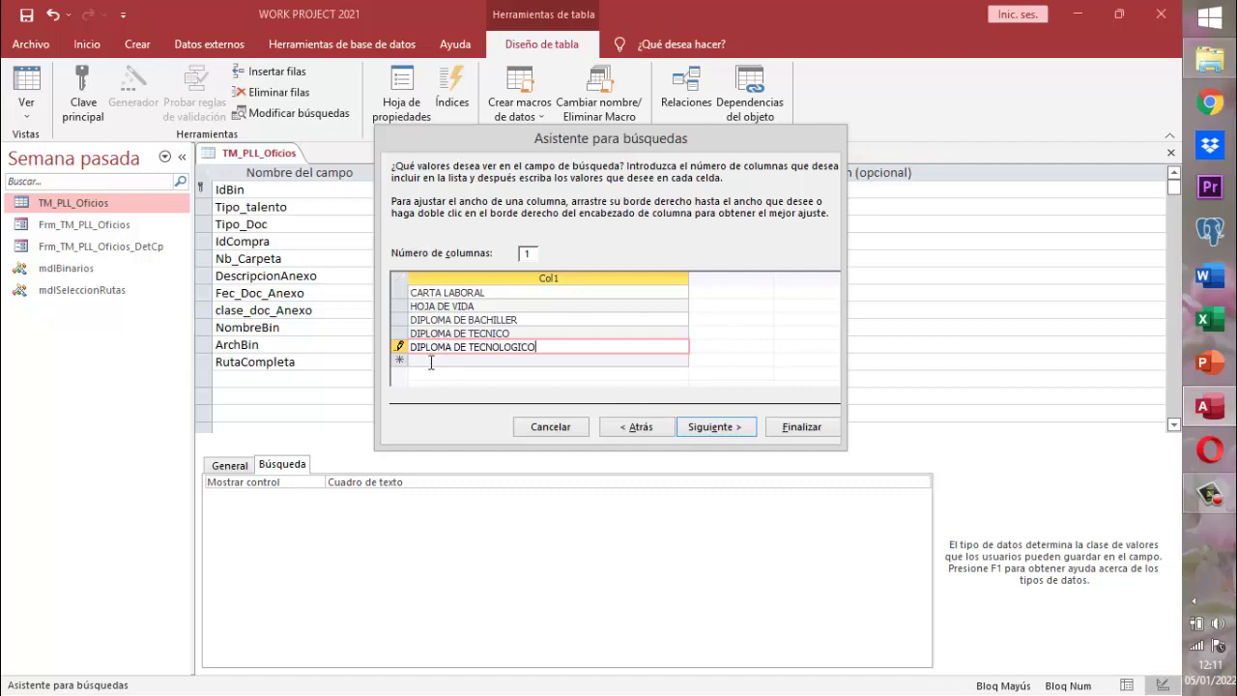
{"action": "left_click", "coordinate": [431, 363]}
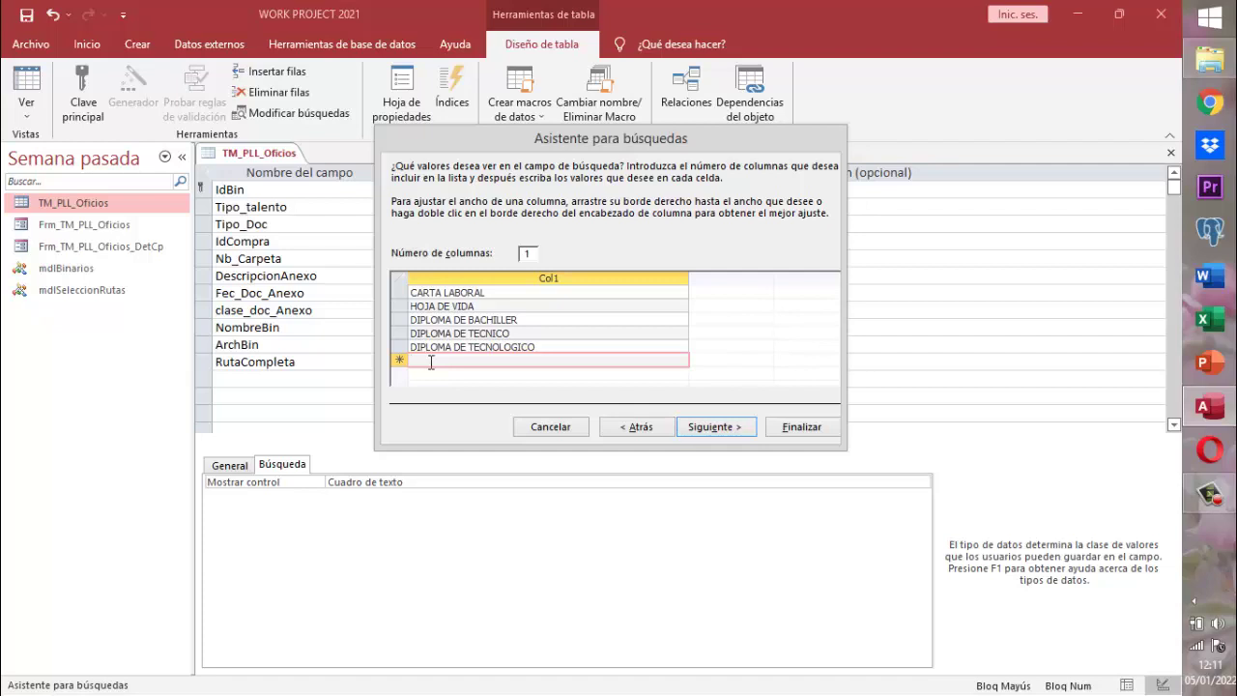
- Add VIDEO DE HABILIDADES Y DESTREZAS, DIPLOMA DE CURSO VIRTUAL, DIPLOMA DE PROFESIONAL and DIPLOMA DE MASTER
{"action": "type", "text": "VIDEO DE HABILIDADES"}
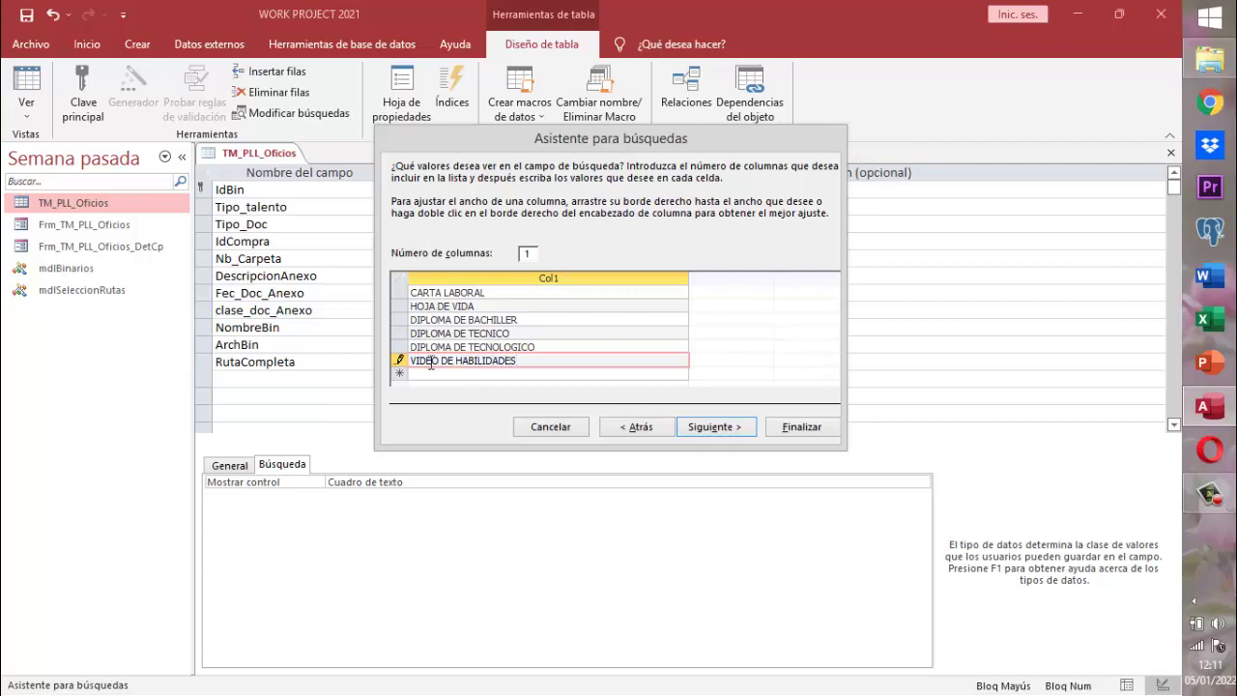
{"action": "type", "text": " Y DESTREZAS"}
{"action": "left_click", "coordinate": [436, 373]}
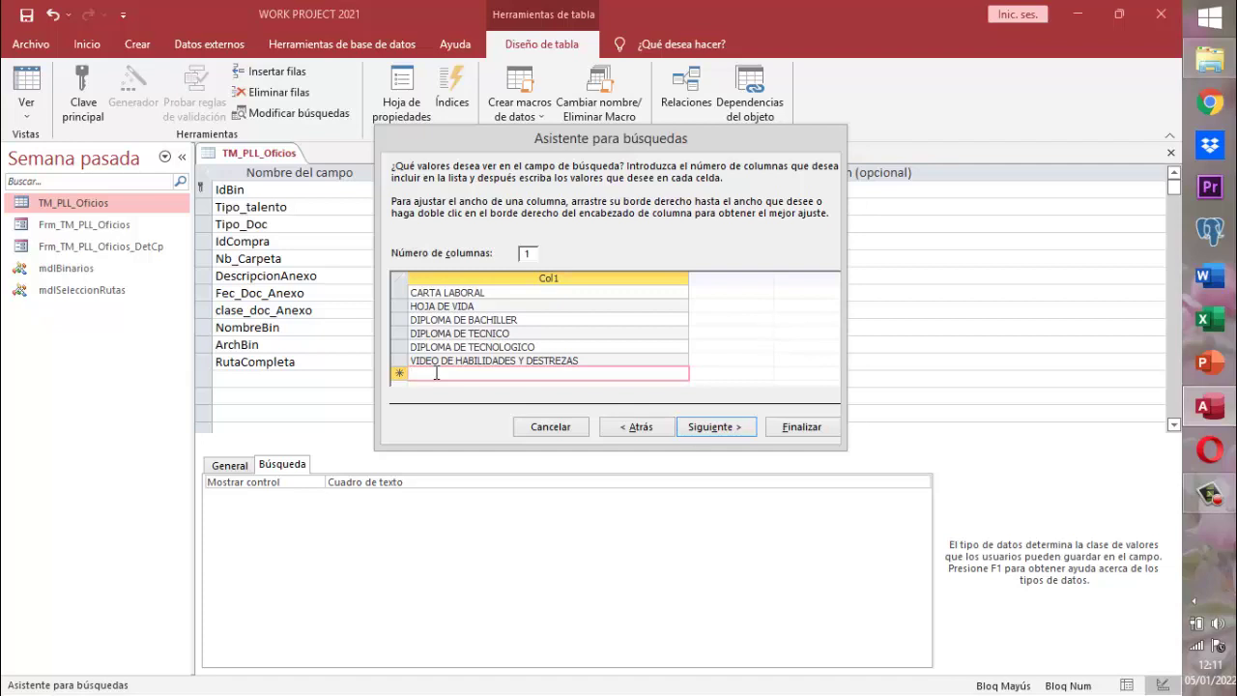
{"action": "type", "text": "DIPLOM"}
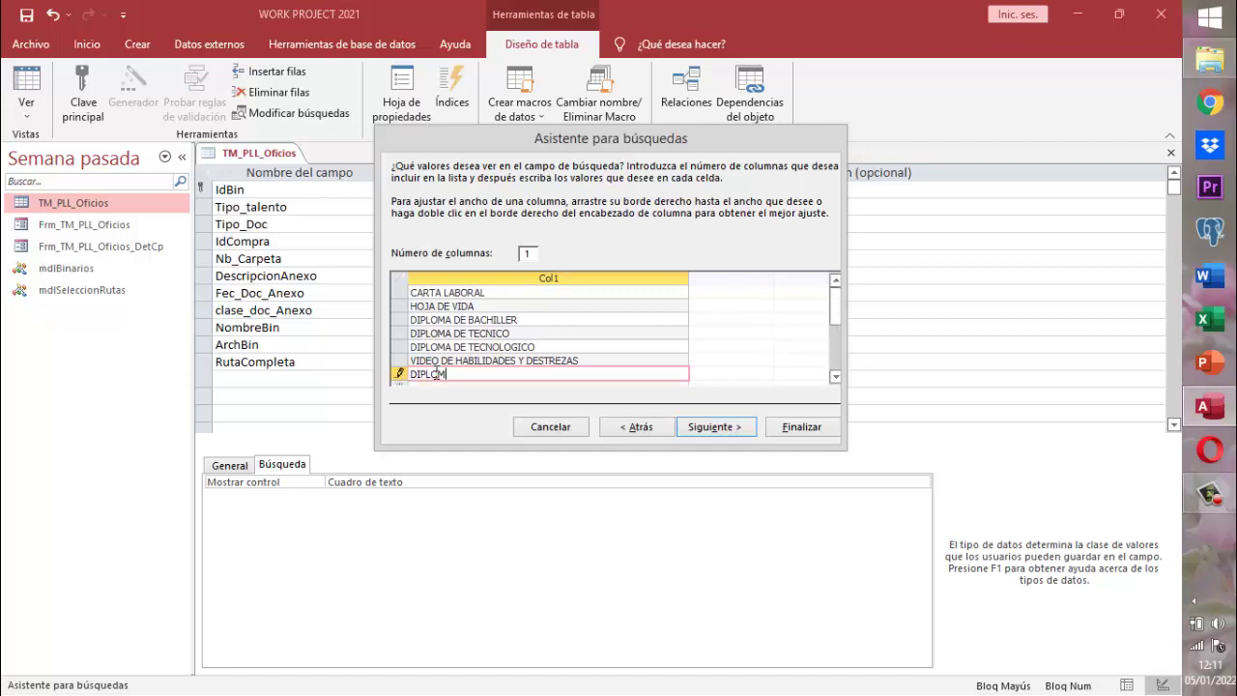
{"action": "type", "text": "A DE CURSOS"}
{"action": "key", "text": "BackSpace"}
{"action": "key", "text": "BackSpace"}
{"action": "type", "text": "VIRTUAL"}
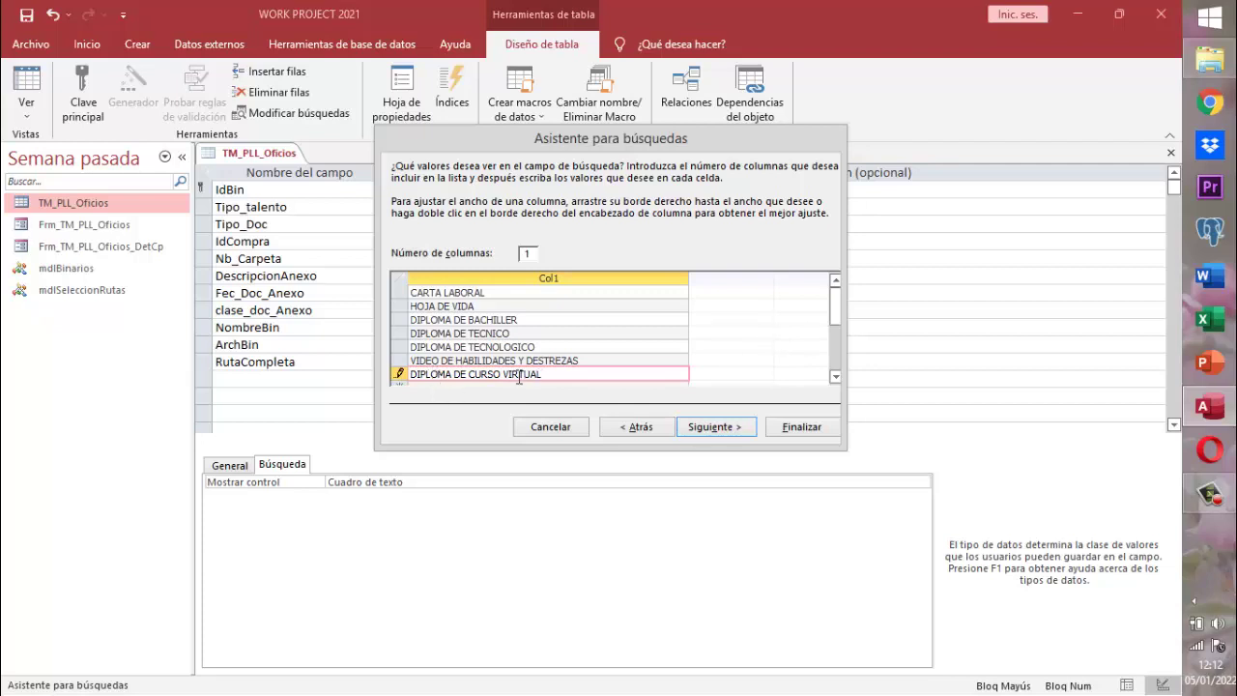
{"action": "key", "text": "Return"}
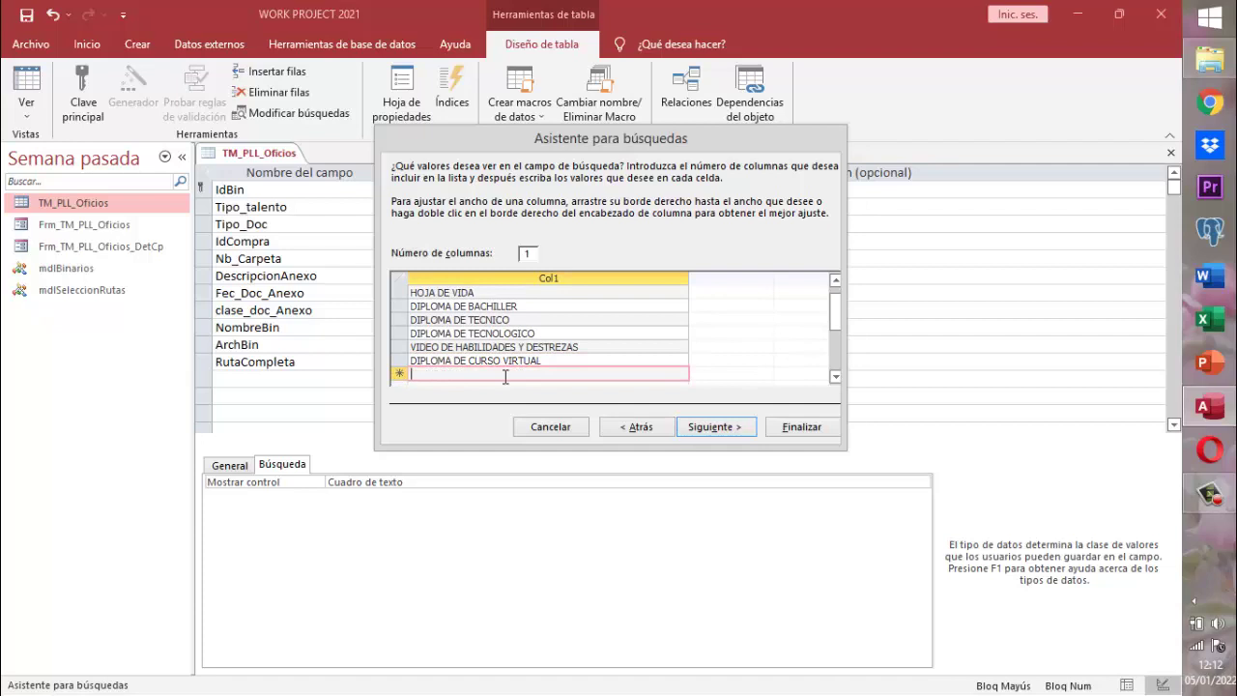
{"action": "type", "text": "DIPLOMA DE PROFE"}
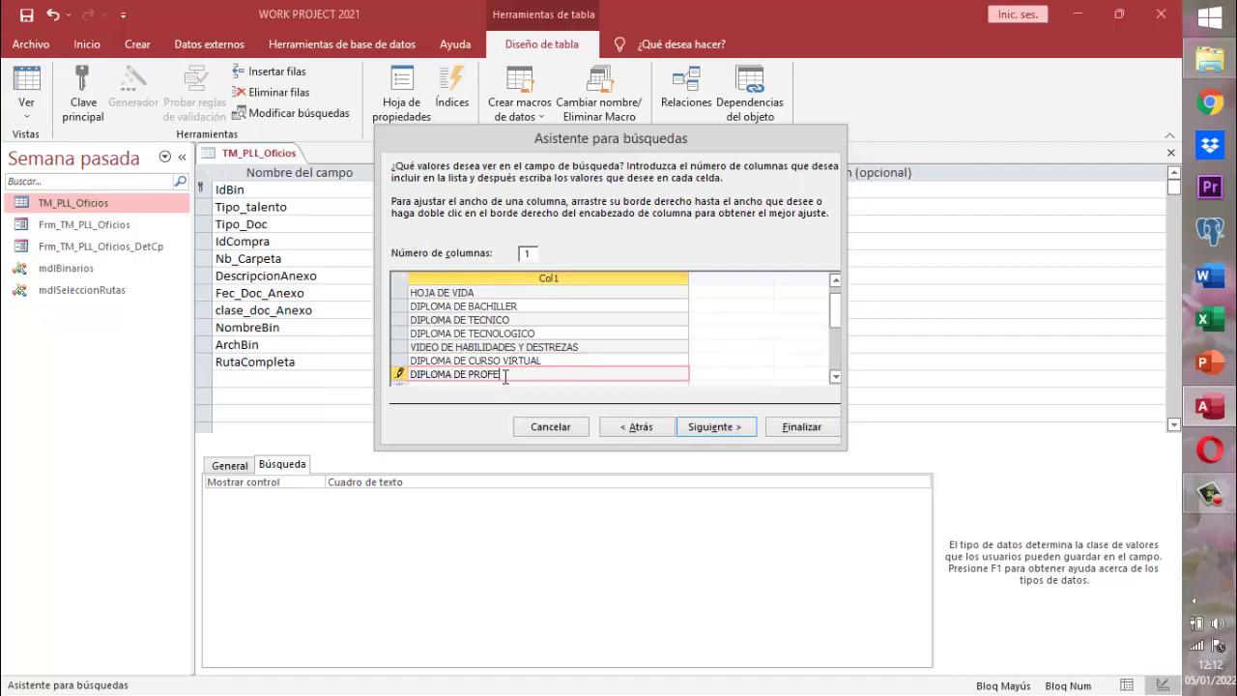
{"action": "type", "text": "SIONAL"}
{"action": "key", "text": "Return"}
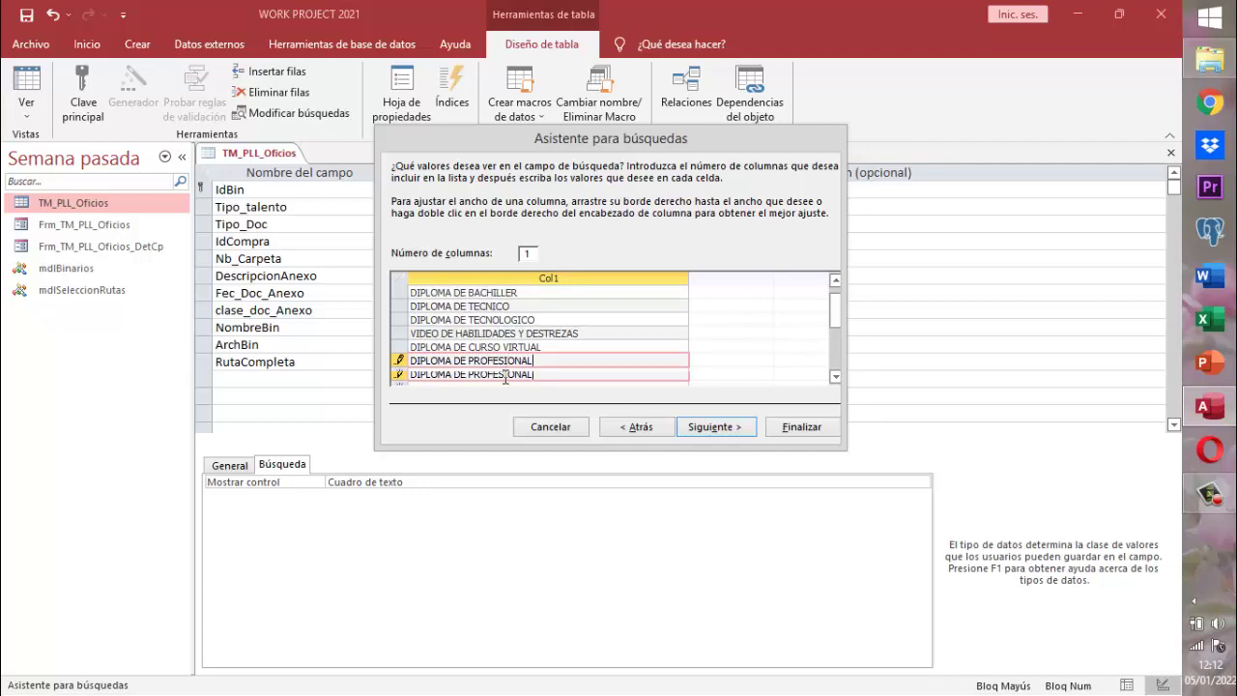
{"action": "type", "text": "DI"}
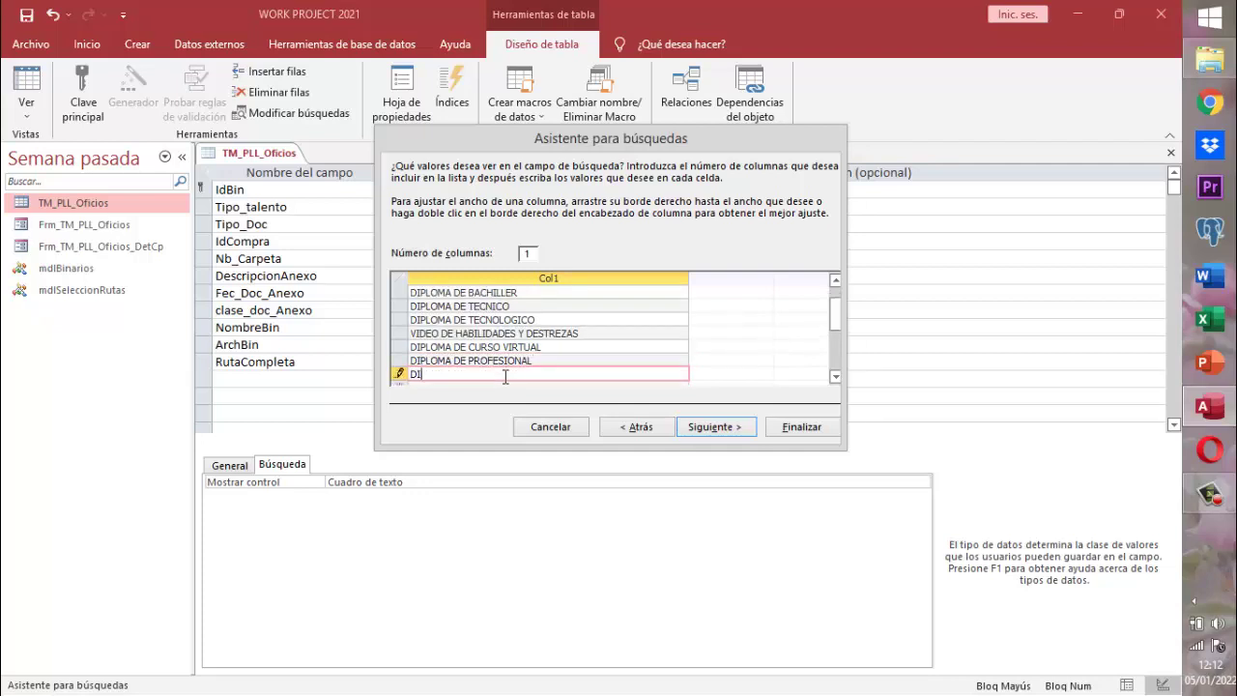
{"action": "type", "text": "PLOMA DE MASTER"}
{"action": "key", "text": "Return"}
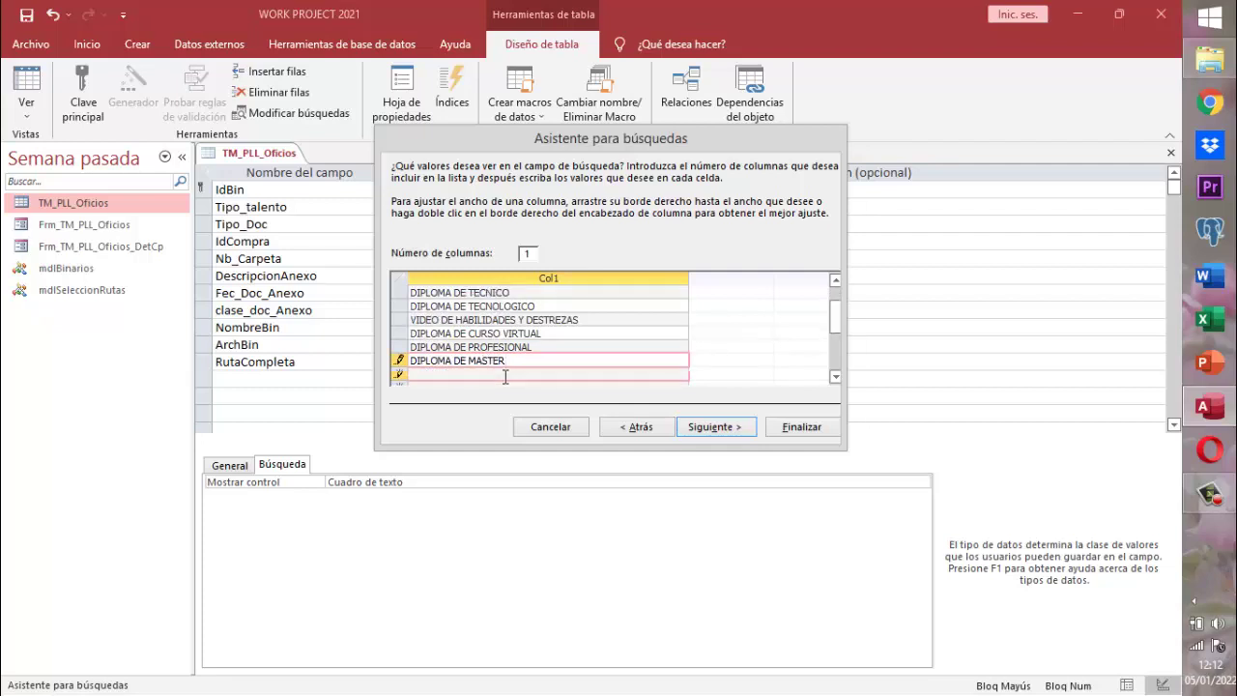
- Add DIPLOMA DE PH ALTO ERUDITO, DOCUMENTOS IDENTIFICACION and DOCUMENTOS SANITARIOS to the list
{"action": "type", "text": "DIPLOMA DE PH "}
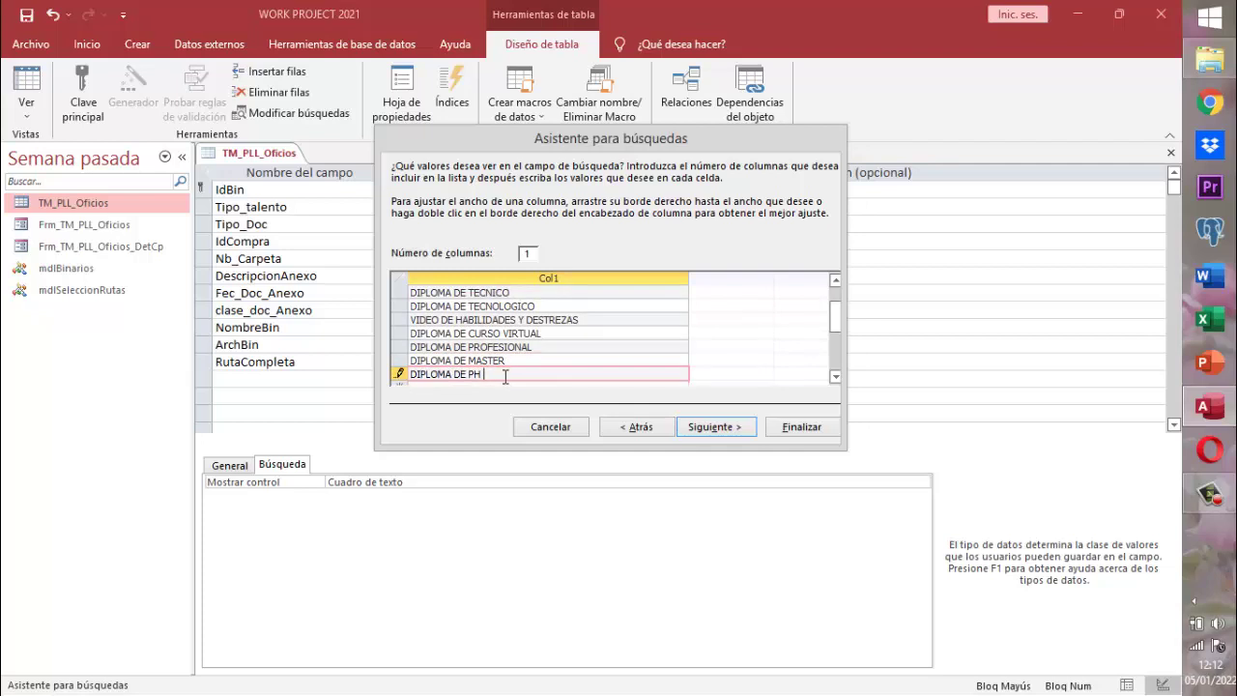
{"action": "type", "text": "ALTO ERUDITO"}
{"action": "key", "text": "Return"}
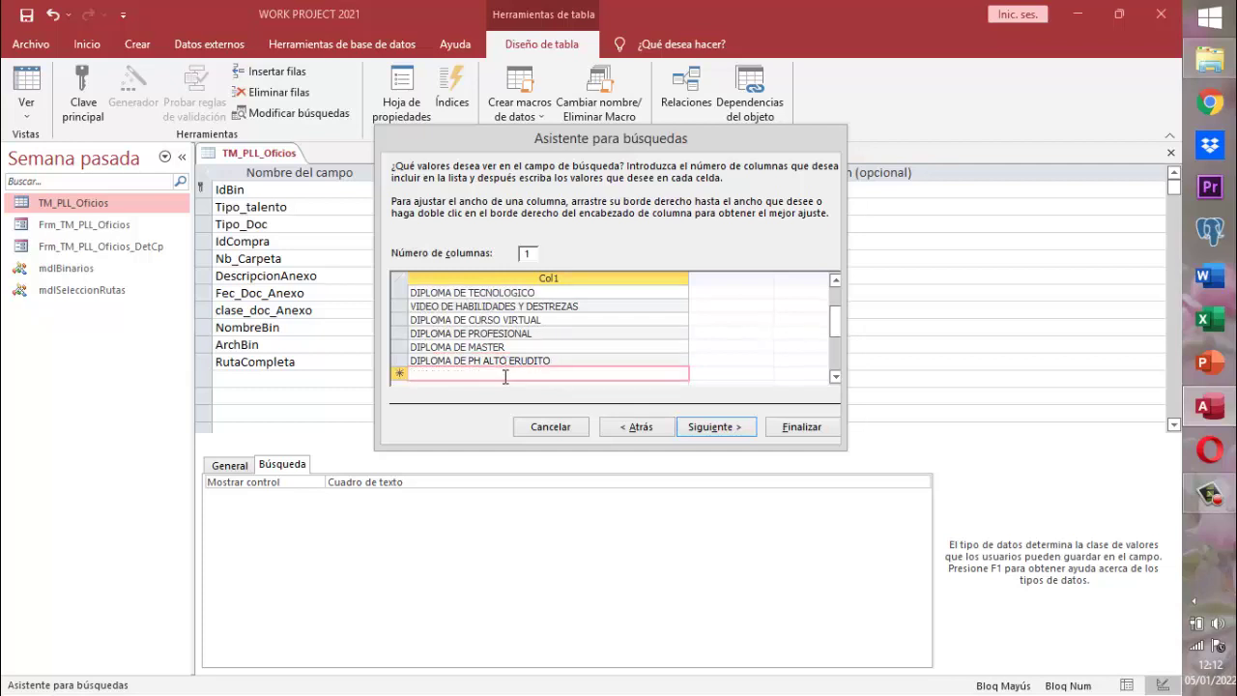
{"action": "type", "text": "DOCUMENTOS "}
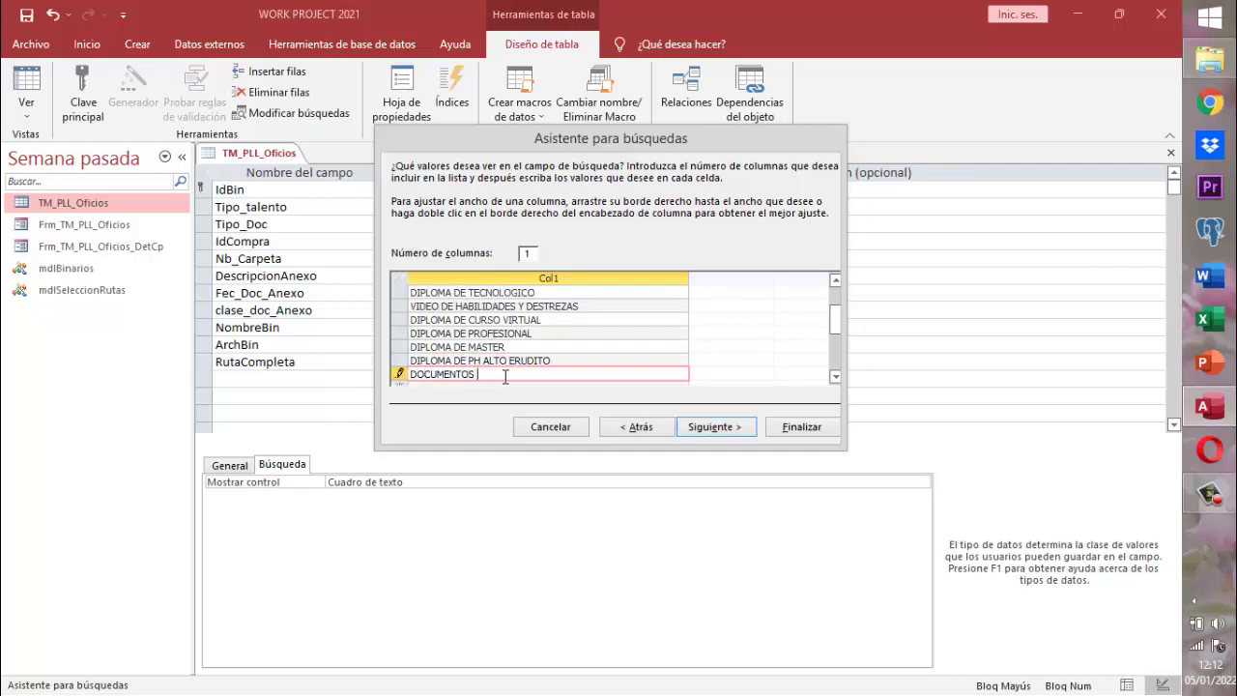
{"action": "type", "text": "IDENTIFICACION"}
{"action": "key", "text": "Return"}
{"action": "type", "text": "DOCUMENTOS "}
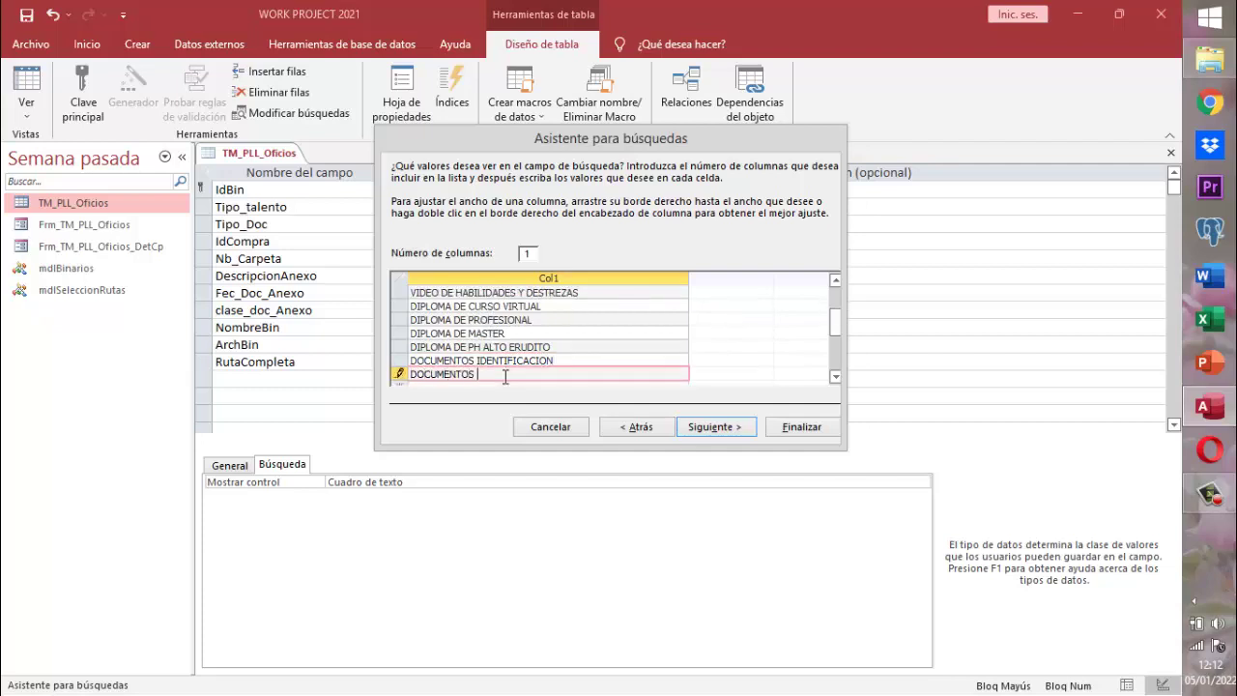
{"action": "type", "text": "SANITAS"}
{"action": "key", "text": "BackSpace"}
{"action": "key", "text": "BackSpace"}
{"action": "key", "text": "BackSpace"}
{"action": "key", "text": "BackSpace"}
{"action": "key", "text": "BackSpace"}
{"action": "type", "text": "TARIOS"}
{"action": "key", "text": "Tab"}
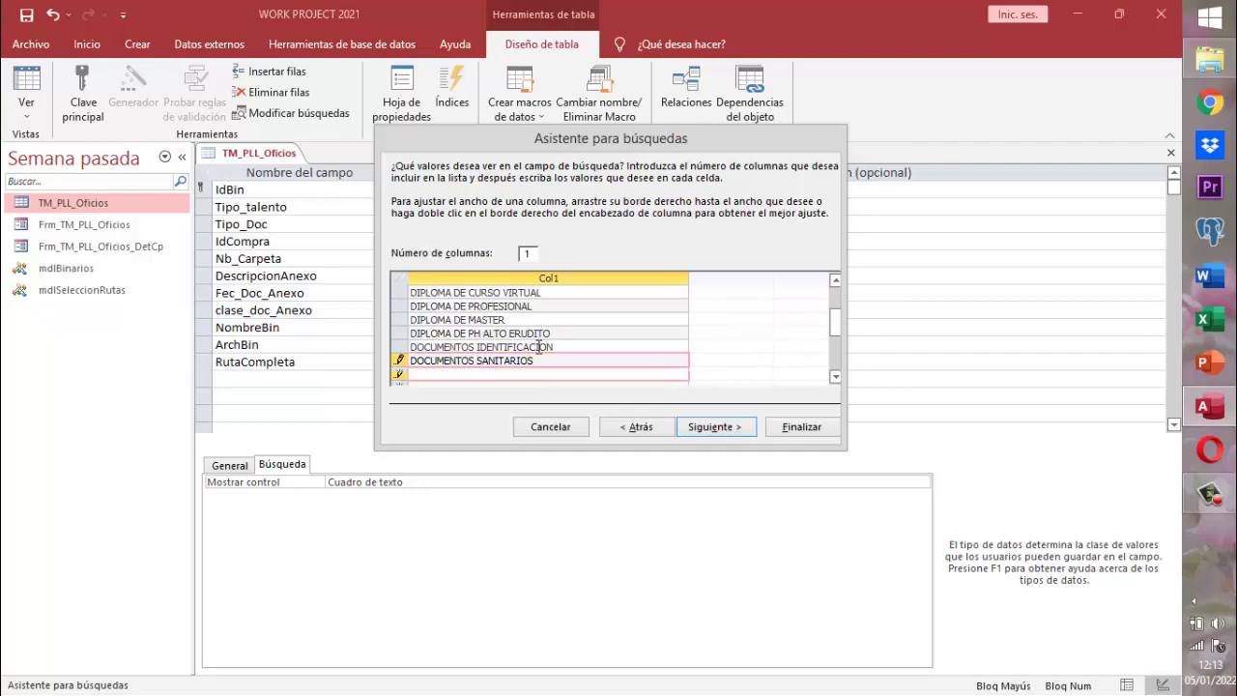
- Add DIPLOMA CURSOS PRESENCIALES and OTROS, then move the wizard to its final step
{"action": "type", "text": "DIPLOMA CURSOS "}
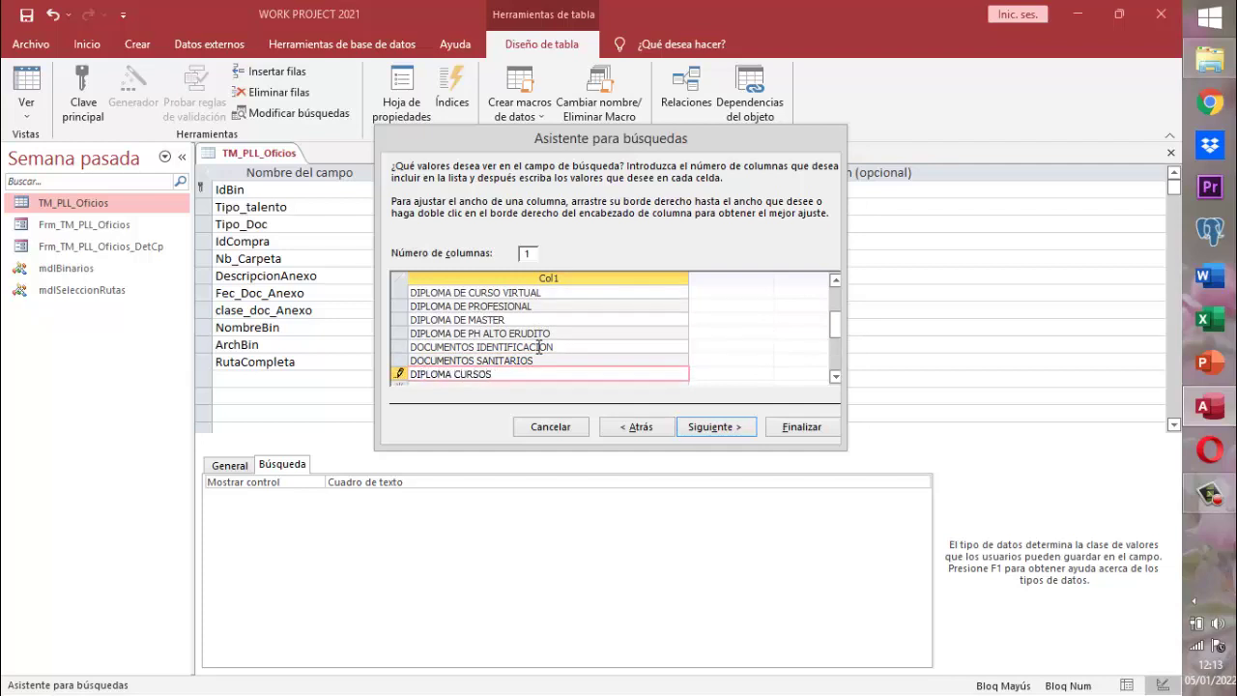
{"action": "type", "text": "PRESENCIALES"}
{"action": "key", "text": "Return"}
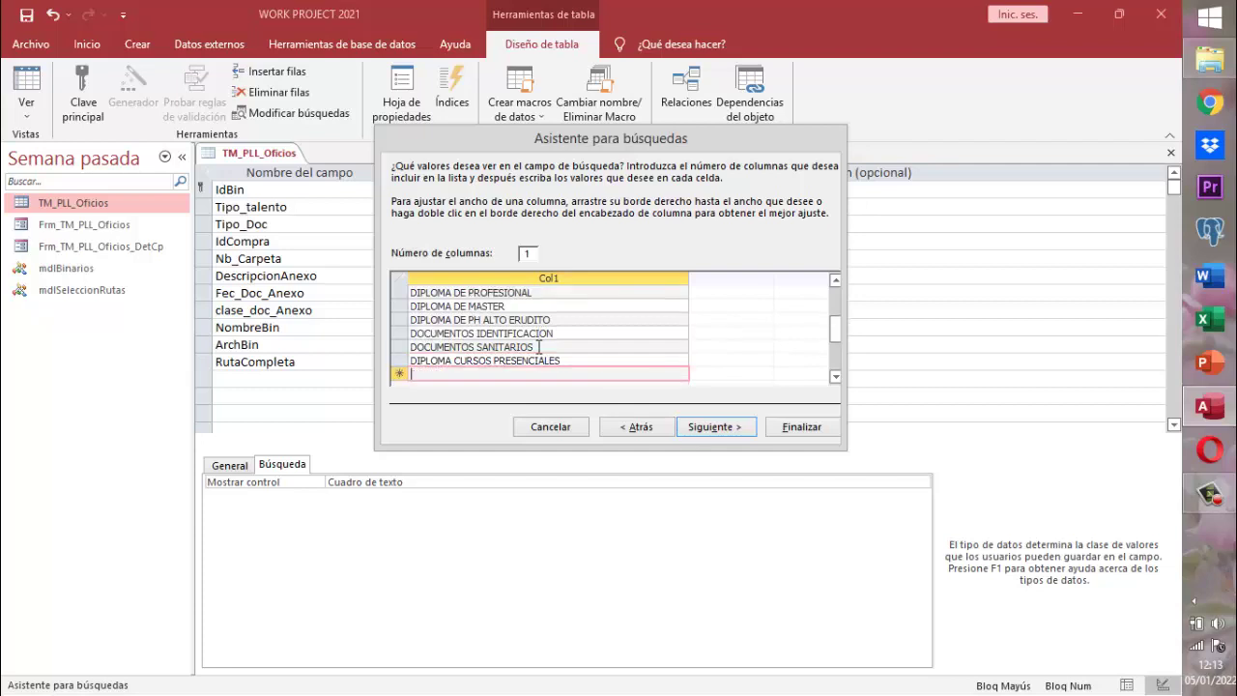
{"action": "type", "text": "OTROS"}
{"action": "left_click", "coordinate": [738, 431]}
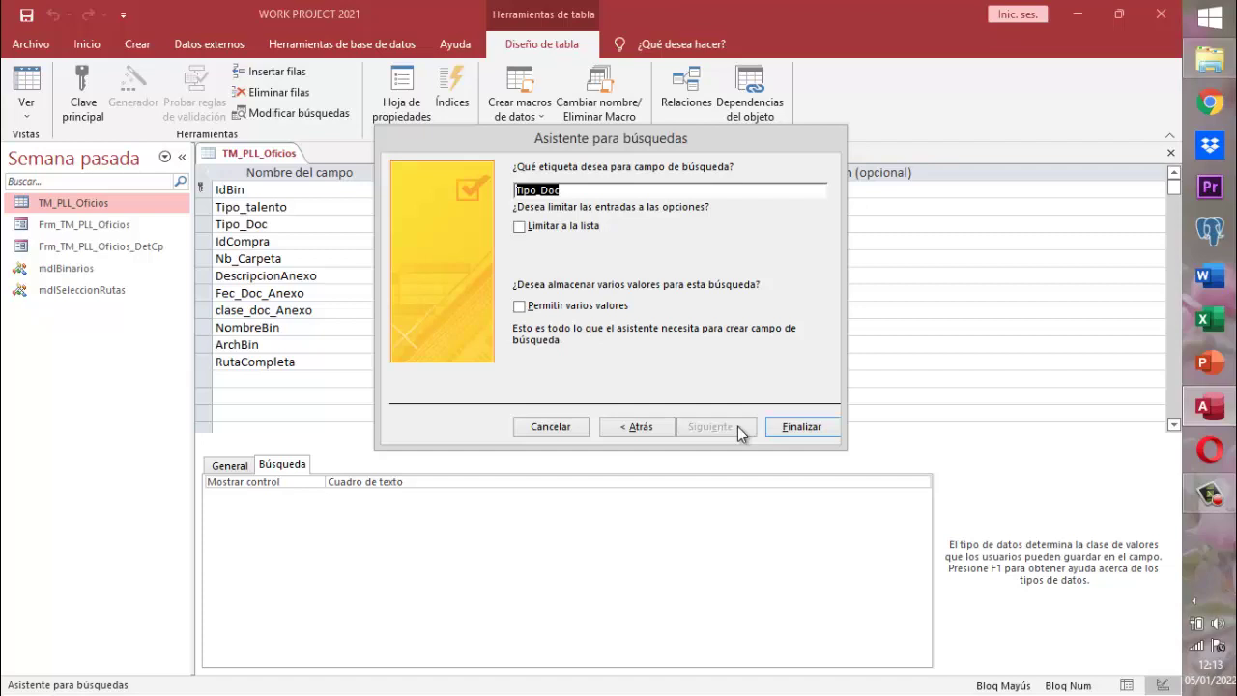
- Enable 'Permitir varios valores' for Tipo_Doc and finish the Lookup Wizard
{"action": "left_click", "coordinate": [520, 307]}
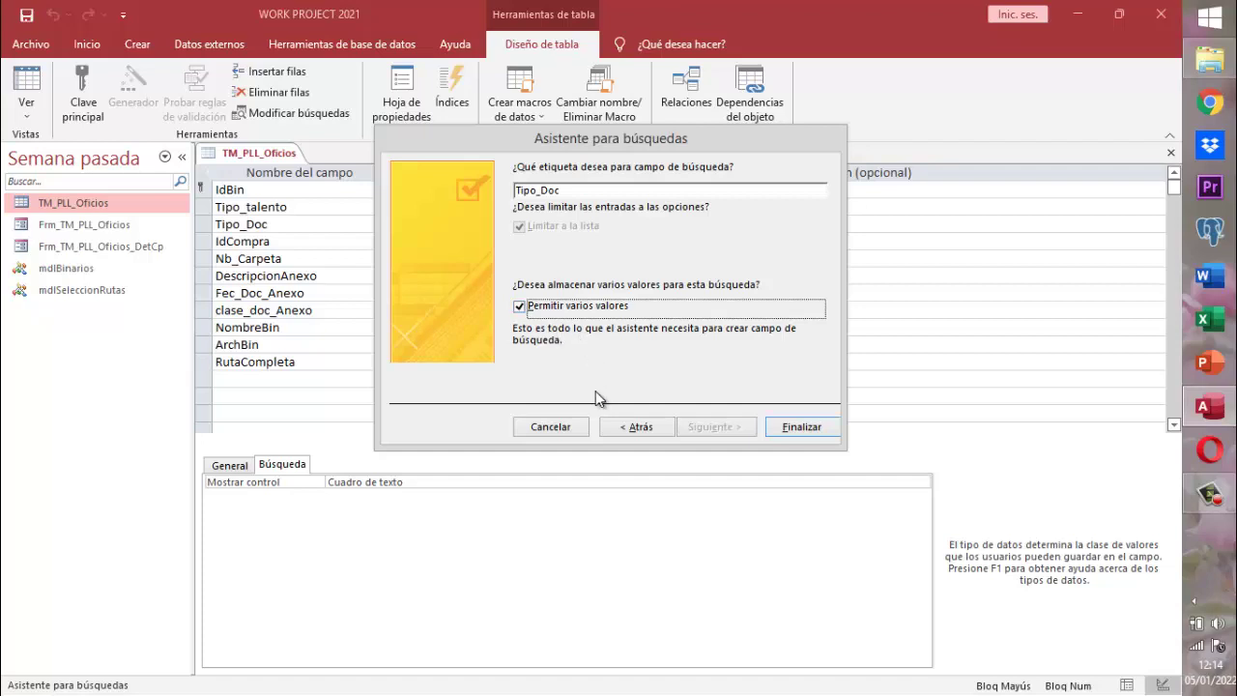
{"action": "left_click", "coordinate": [810, 430]}
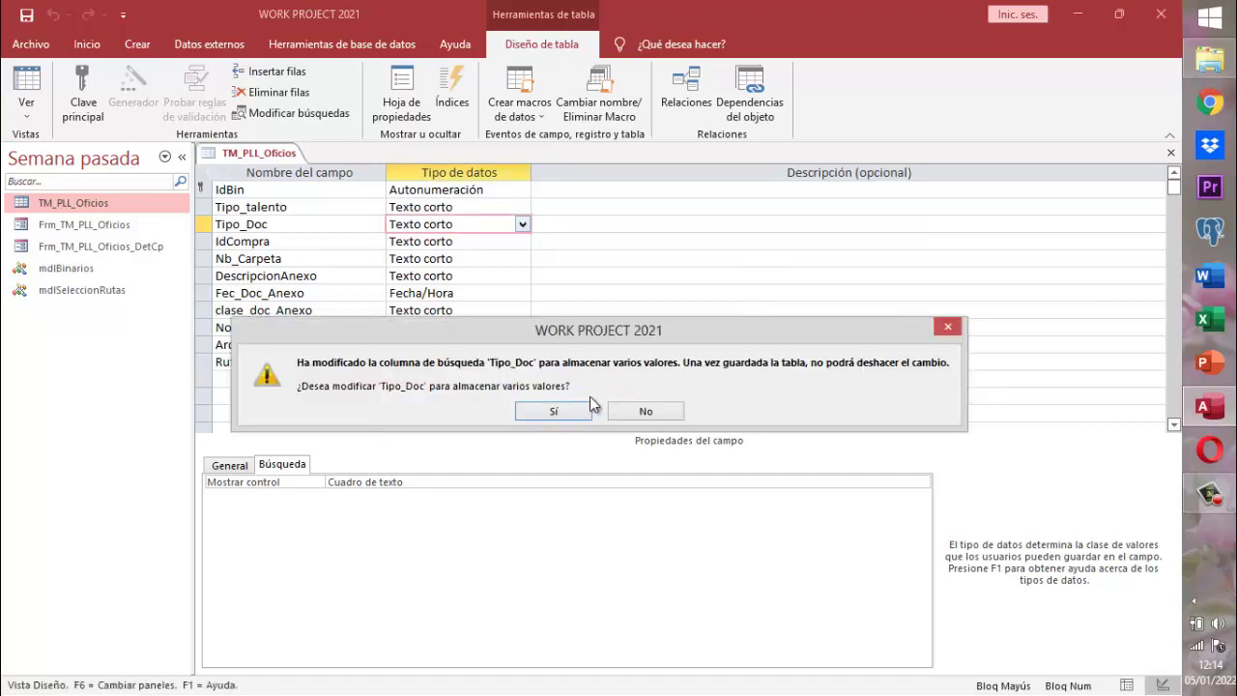
- Confirm multi-value storage for Tipo_Doc and review its General and Búsqueda properties
{"action": "left_click", "coordinate": [554, 412]}
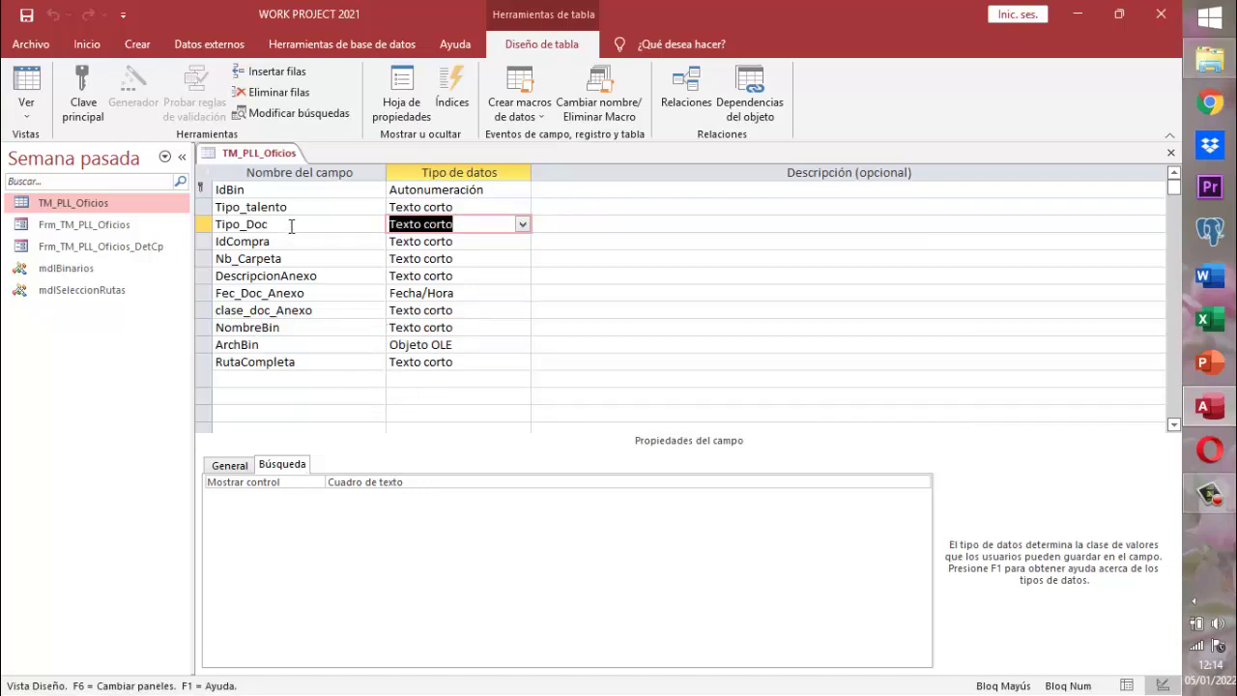
{"action": "left_click", "coordinate": [230, 467]}
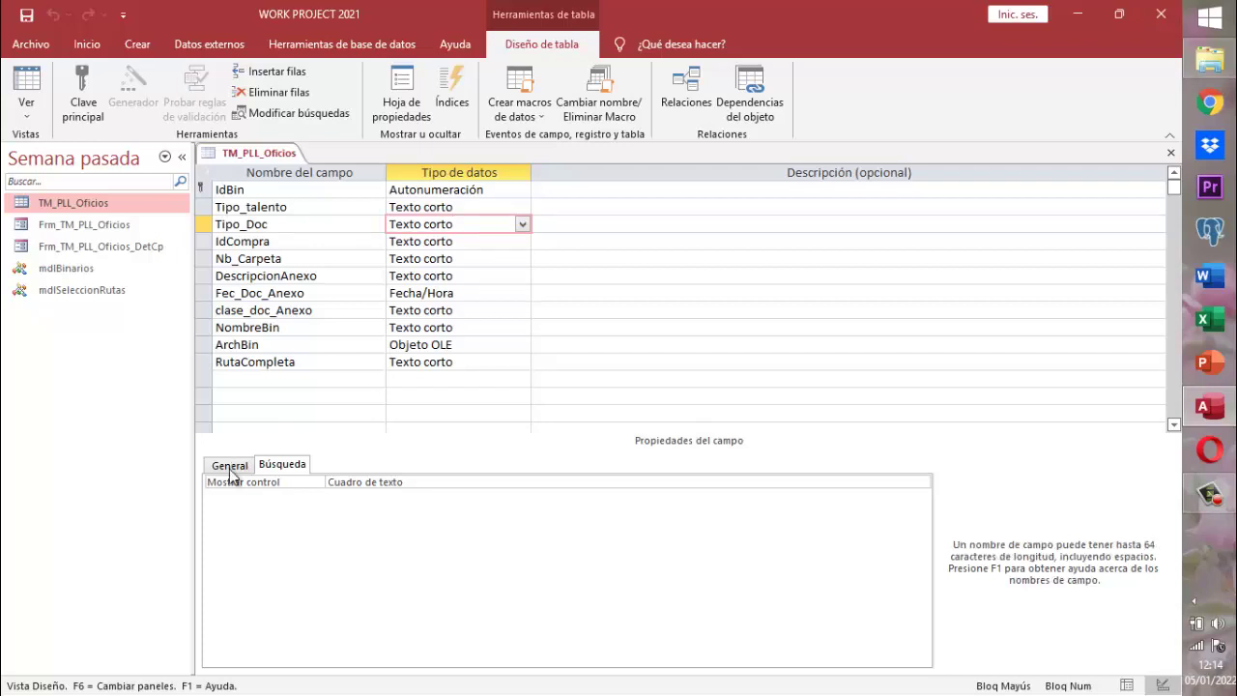
{"action": "left_click", "coordinate": [229, 468]}
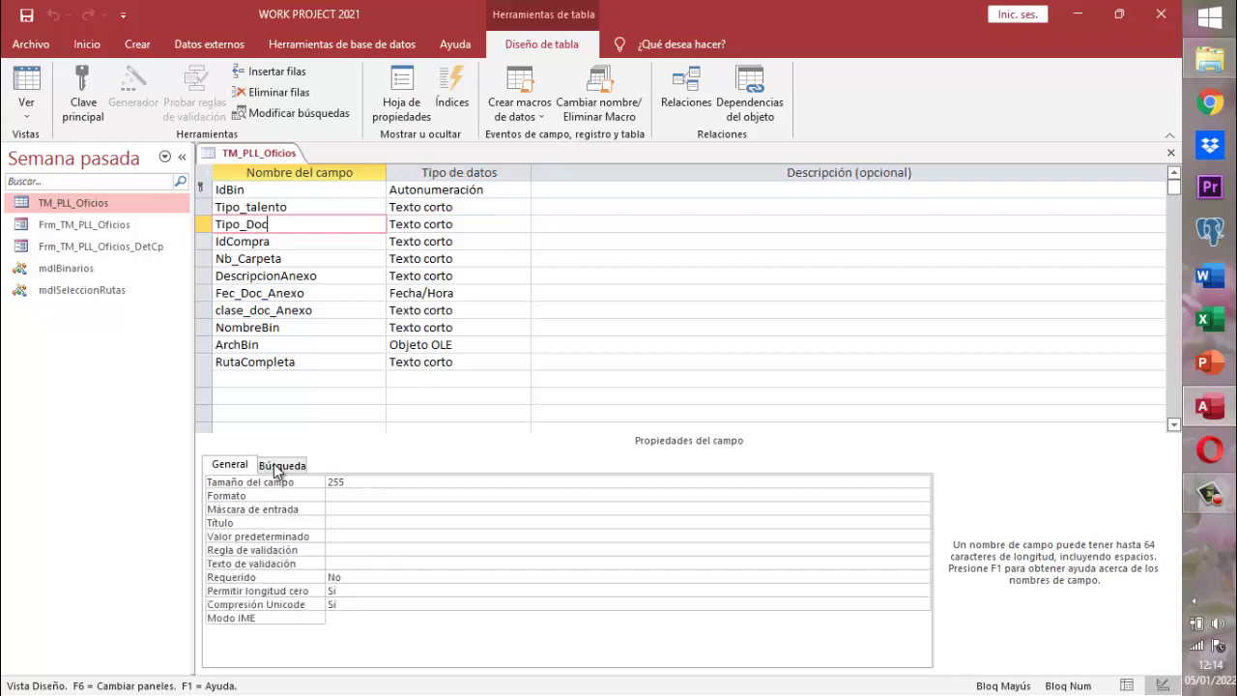
{"action": "left_click", "coordinate": [276, 466]}
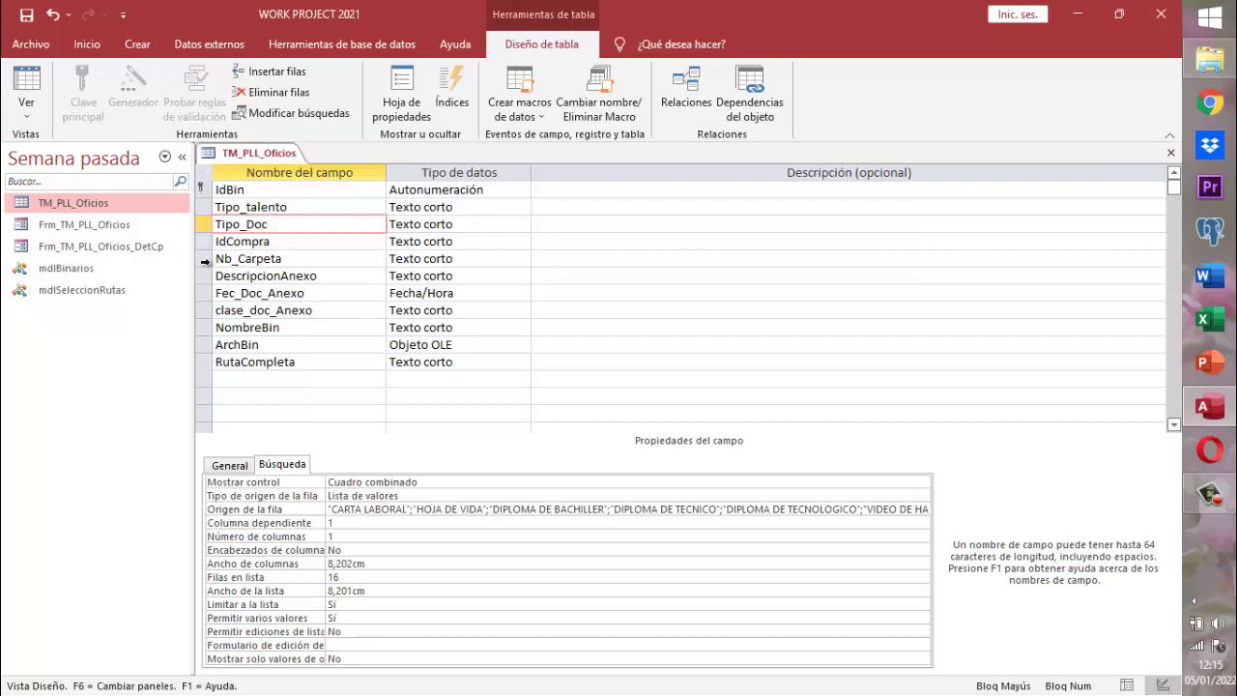
{"action": "left_click", "coordinate": [205, 260]}
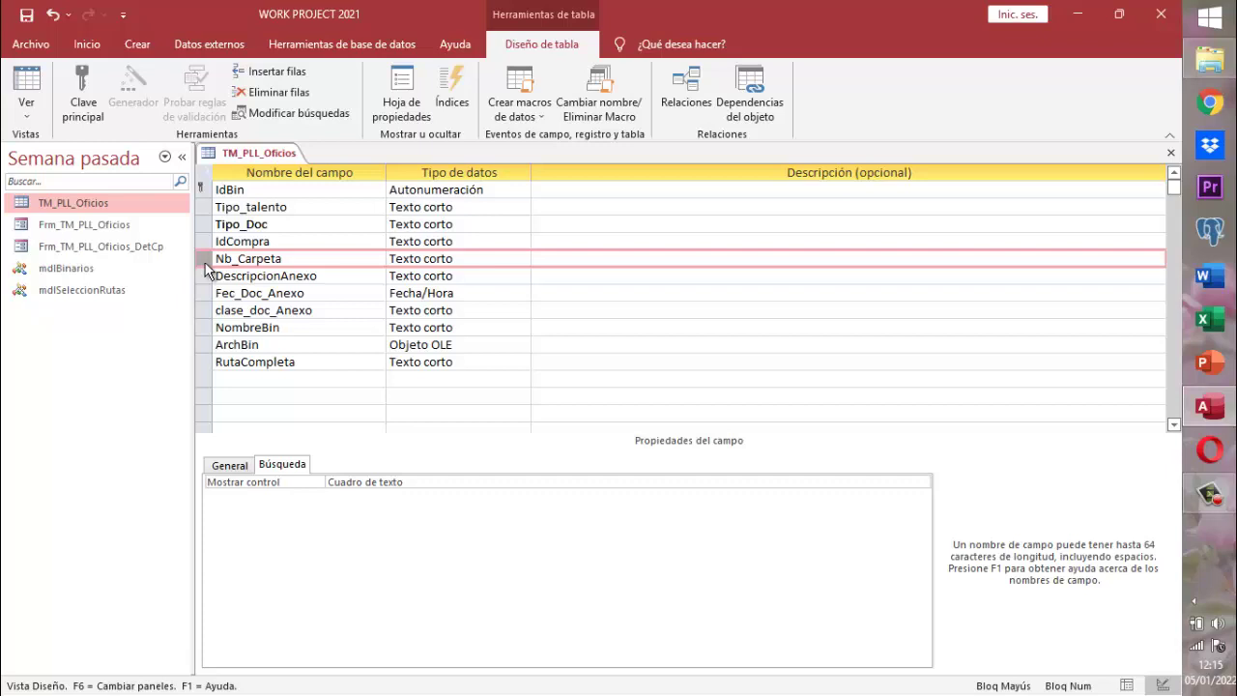
- Replace the IdCompra field name with IdTalento
{"action": "left_click", "coordinate": [290, 240]}
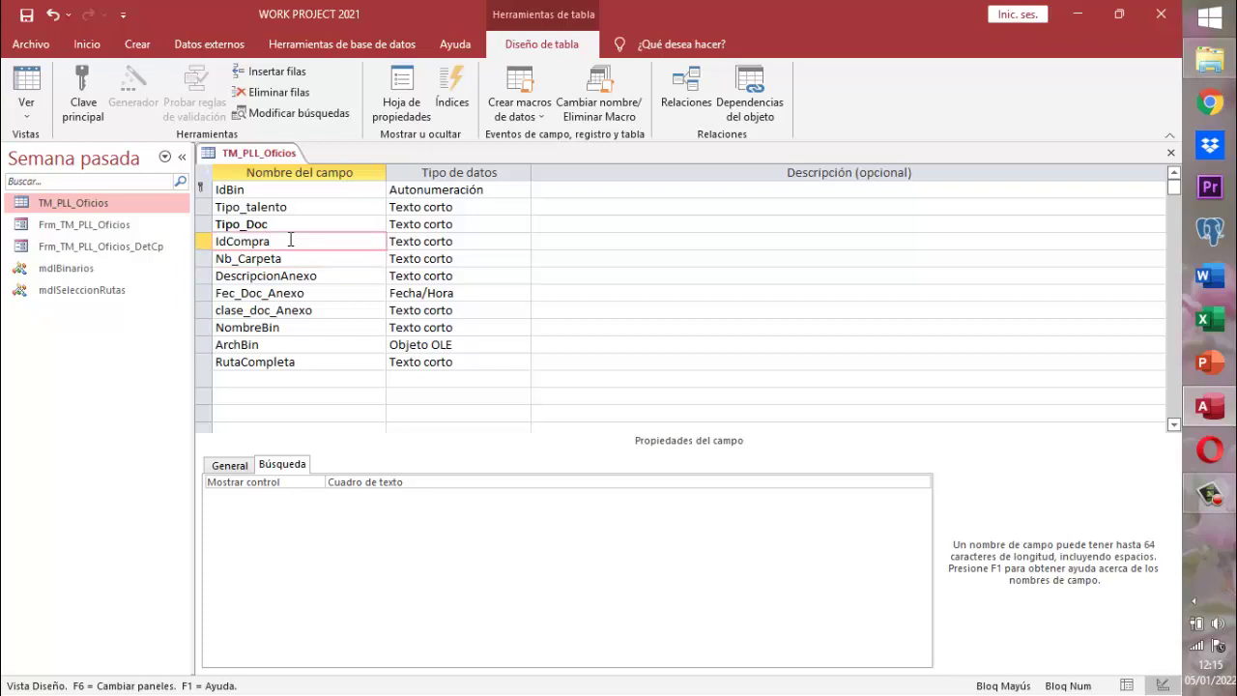
{"action": "key", "text": "BackSpace"}
{"action": "key", "text": "BackSpace"}
{"action": "key", "text": "BackSpace"}
{"action": "key", "text": "BackSpace"}
{"action": "key", "text": "BackSpace"}
{"action": "key", "text": "BackSpace"}
{"action": "key", "text": "BackSpace"}
{"action": "key", "text": "BackSpace"}
{"action": "type", "text": "iD"}
{"action": "key", "text": "BackSpace"}
{"action": "key", "text": "BackSpace"}
{"action": "type", "text": "I"}
{"action": "key", "text": "Caps_Lock"}
{"action": "type", "text": "dT"}
{"action": "type", "text": "alwe"}
{"action": "type", "text": "rd1"}
{"action": "key", "text": "BackSpace"}
{"action": "key", "text": "BackSpace"}
{"action": "key", "text": "BackSpace"}
{"action": "key", "text": "BackSpace"}
{"action": "key", "text": "BackSpace"}
{"action": "type", "text": "ento"}
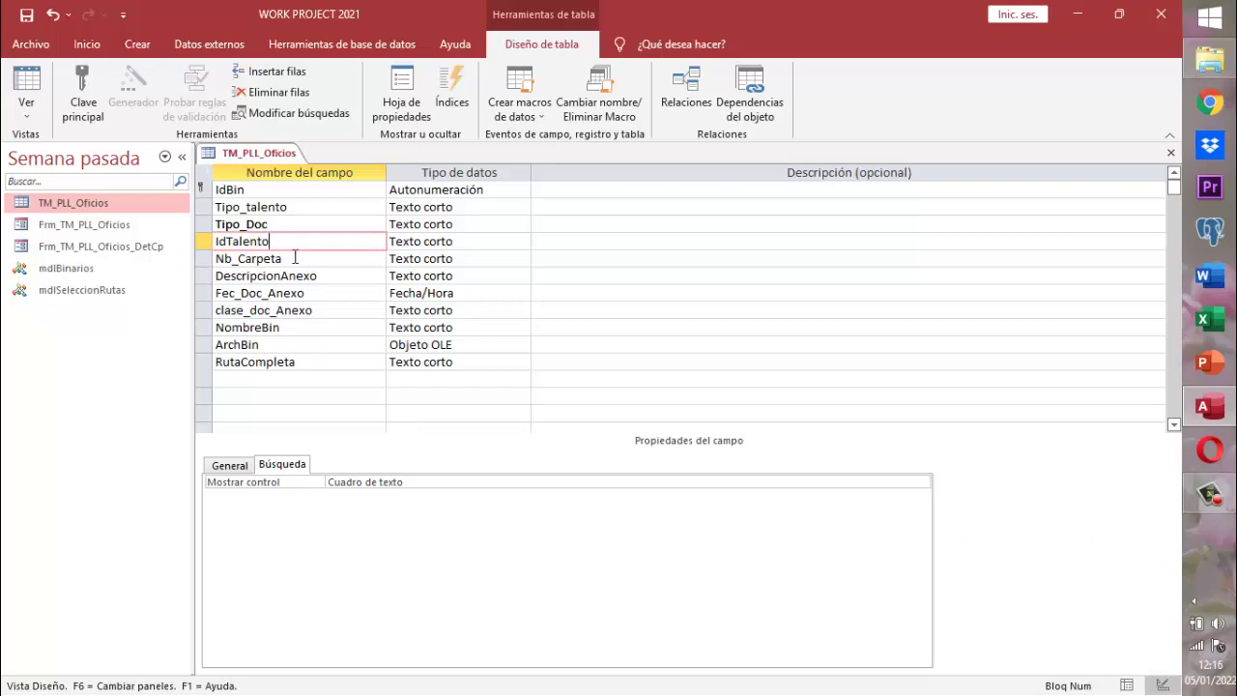
{"action": "key", "text": "Down"}
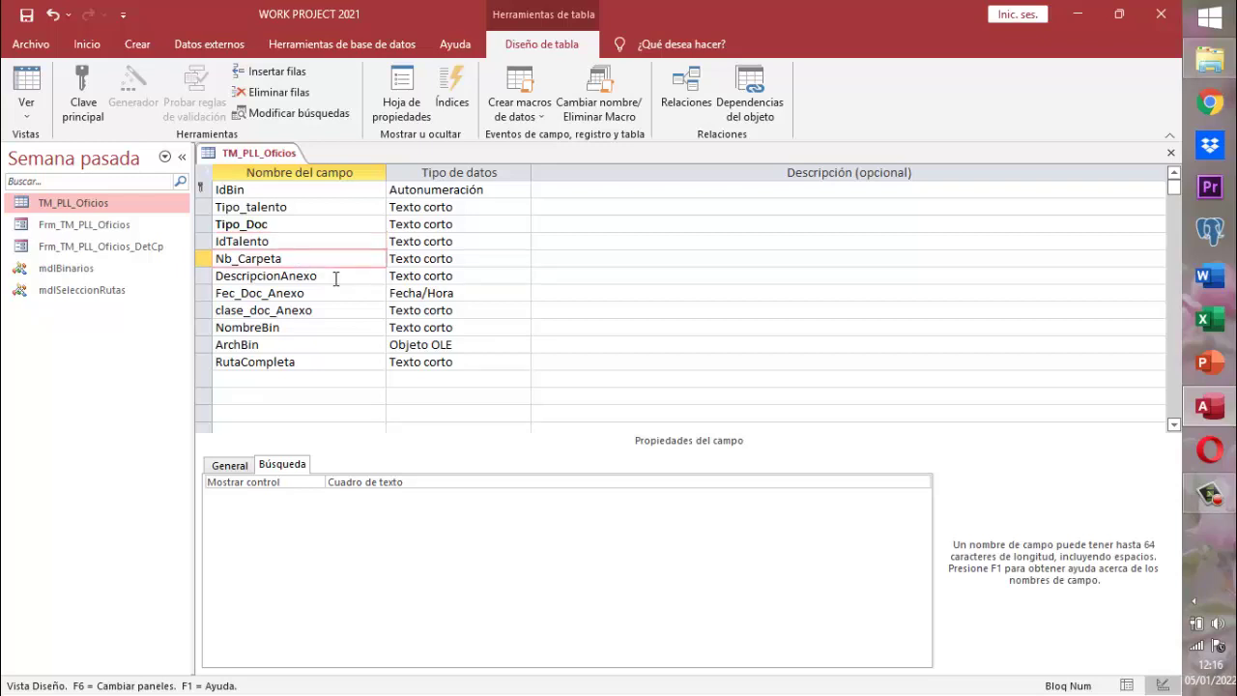
- Move down through the Fec_Doc_Anexo and clase_doc_Anexo field names
{"action": "key", "text": "Down"}
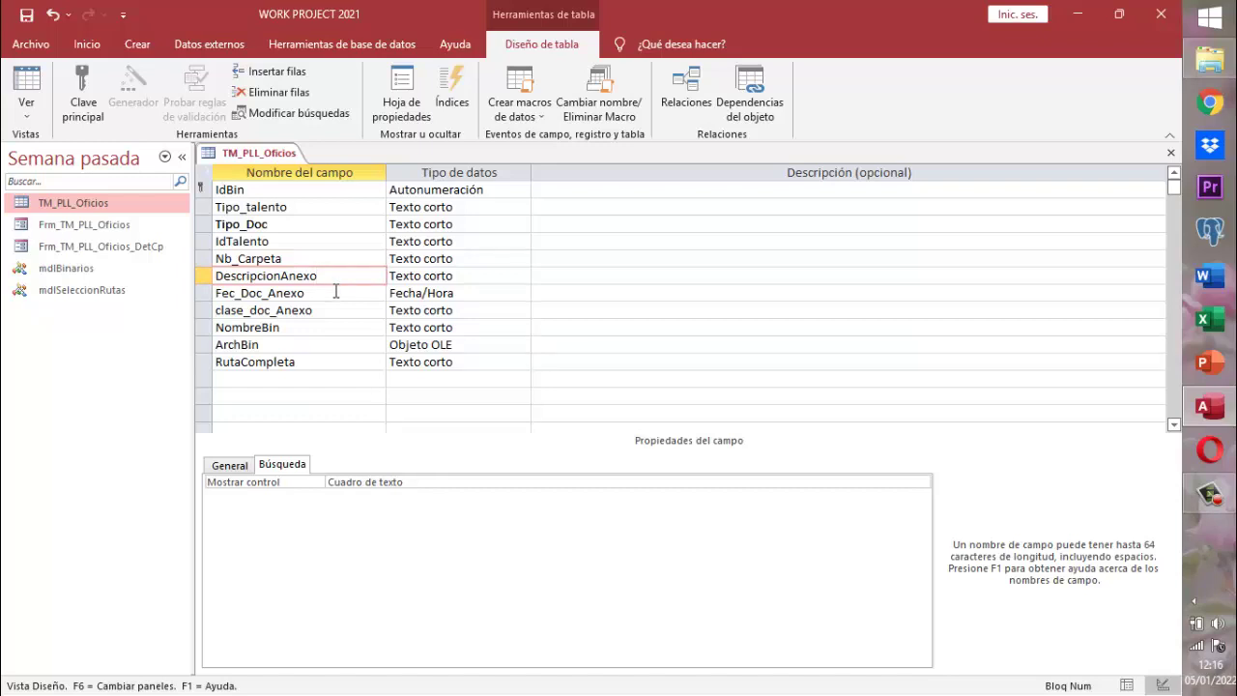
{"action": "left_click", "coordinate": [335, 291]}
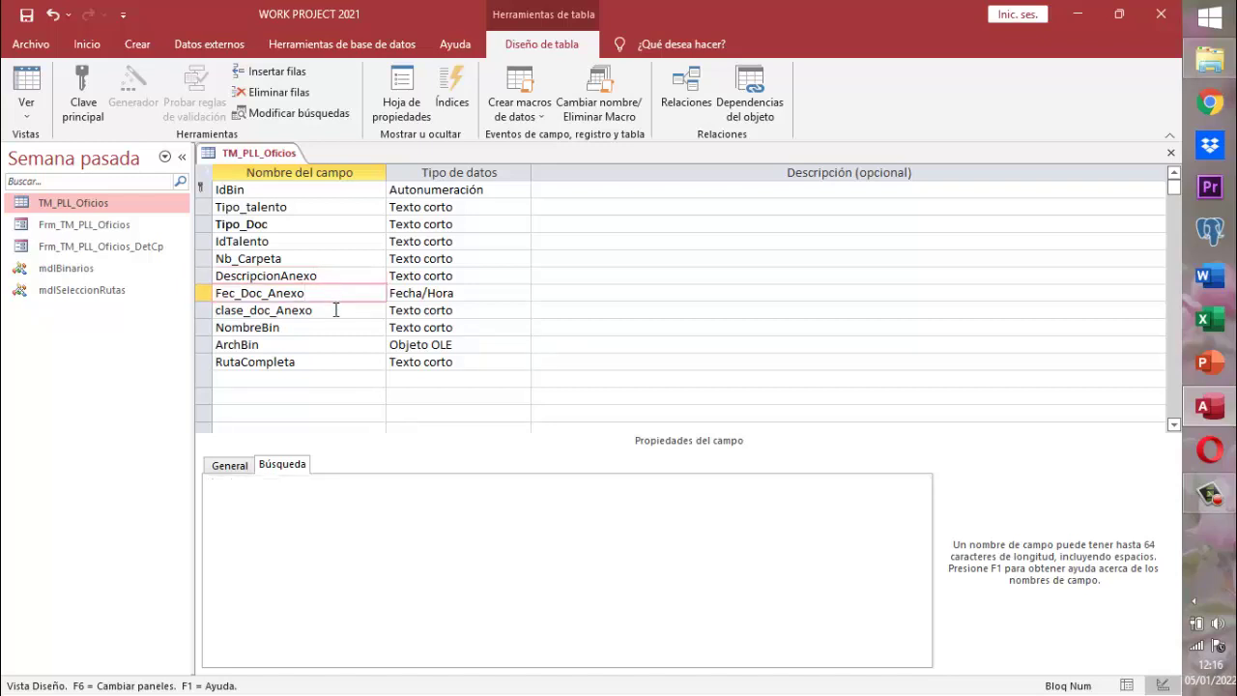
{"action": "left_click", "coordinate": [336, 310]}
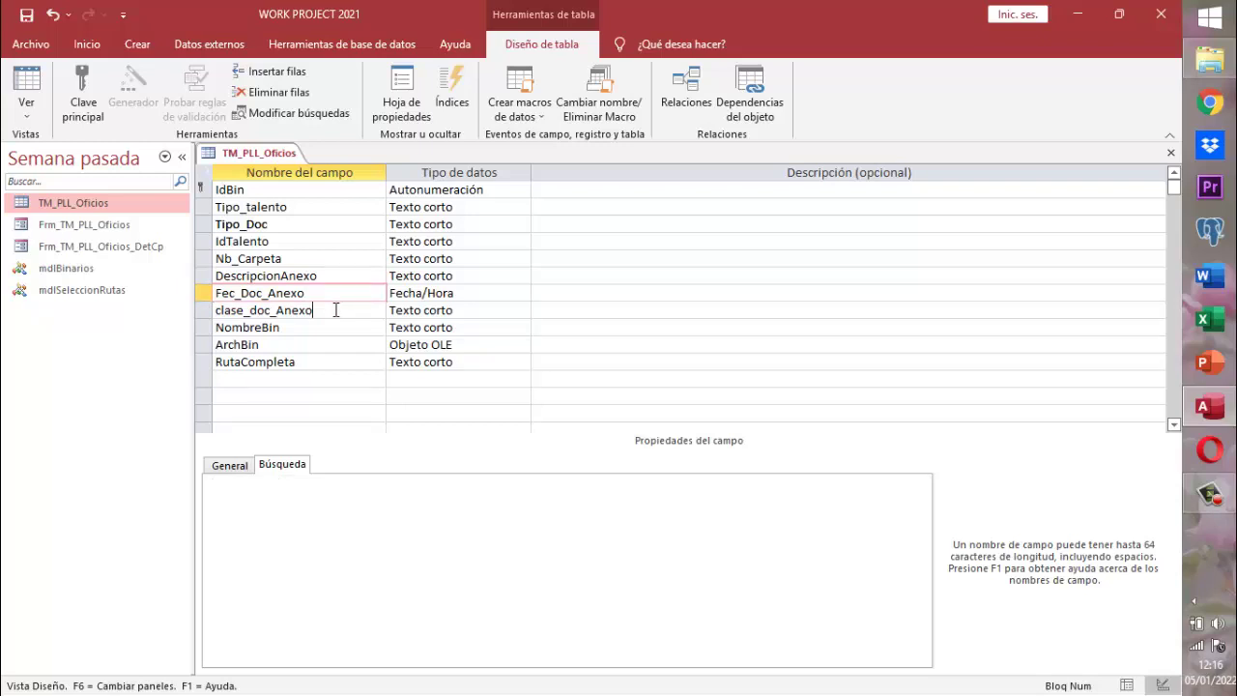
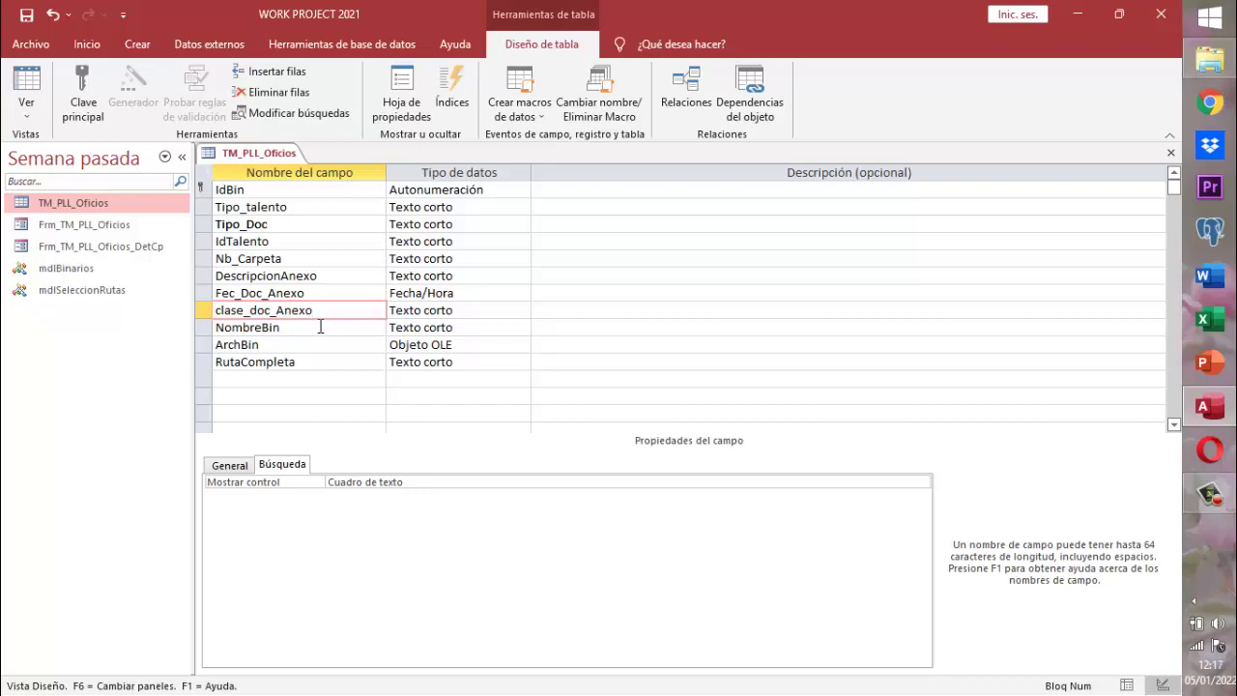
- Review the NombreBin, ArchBin, RutaCompleta, Tipo_Doc and other fields, ending on Fec_Doc_Anexo
{"action": "left_click", "coordinate": [320, 327]}
{"action": "left_click", "coordinate": [222, 474]}
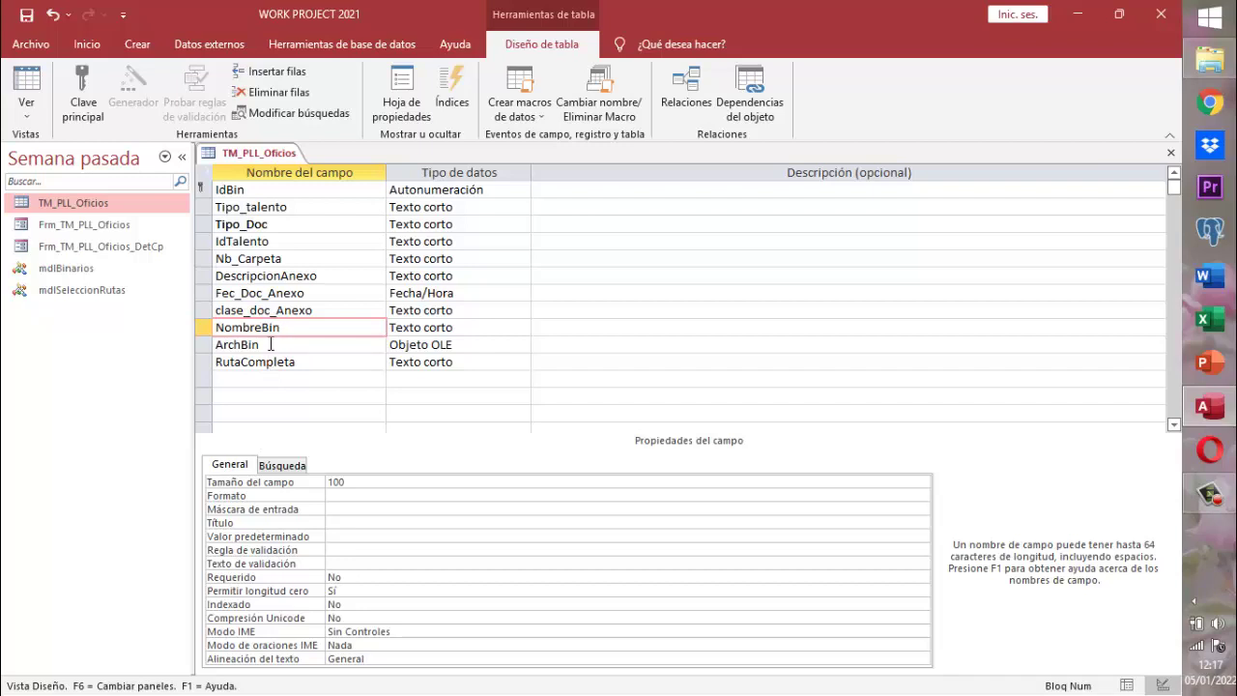
{"action": "left_click", "coordinate": [271, 344]}
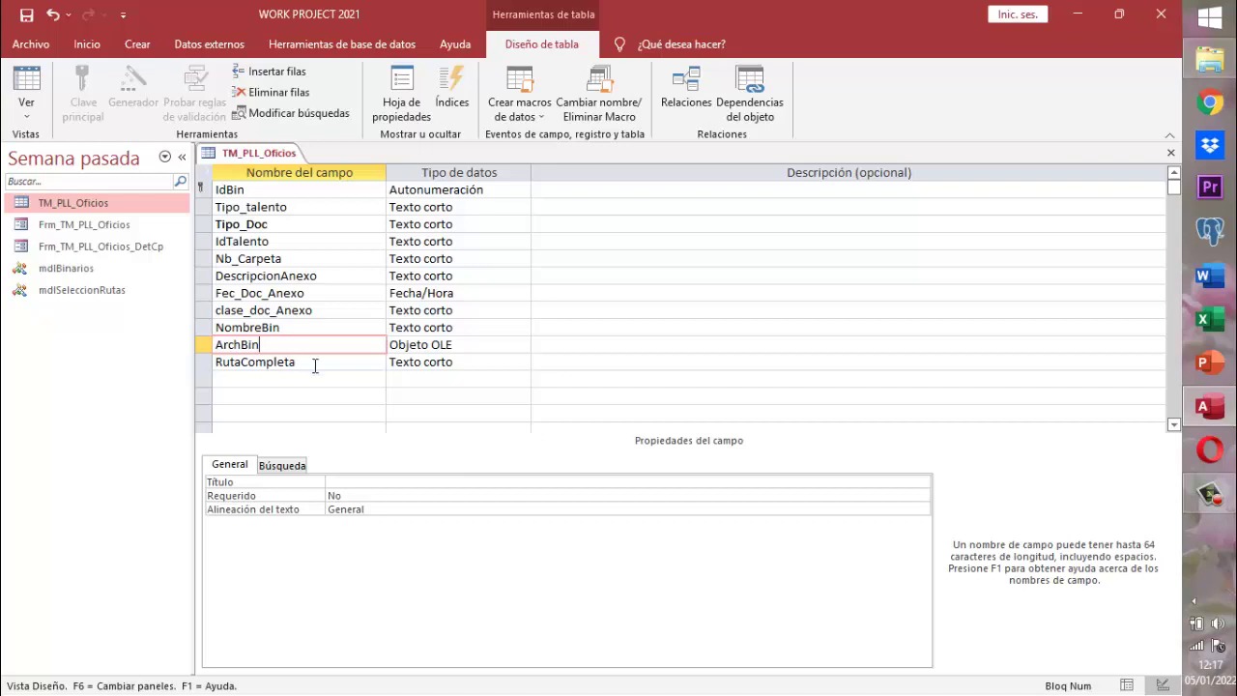
{"action": "left_click", "coordinate": [315, 366]}
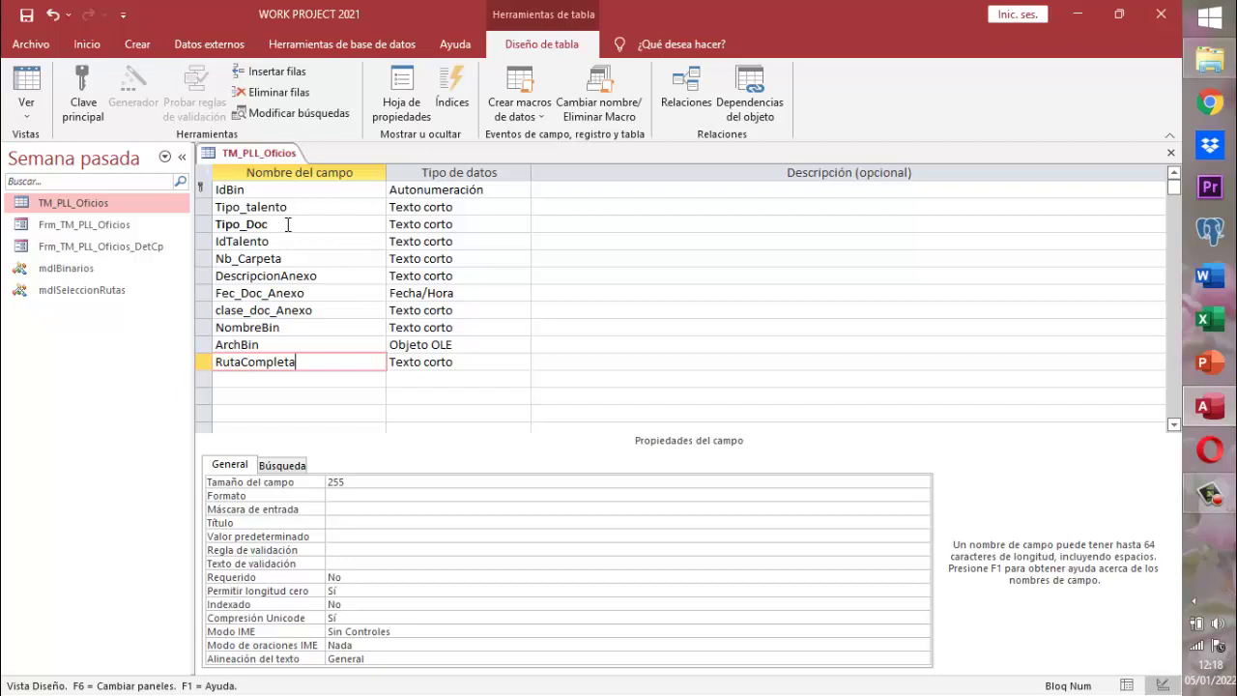
{"action": "left_click", "coordinate": [287, 224]}
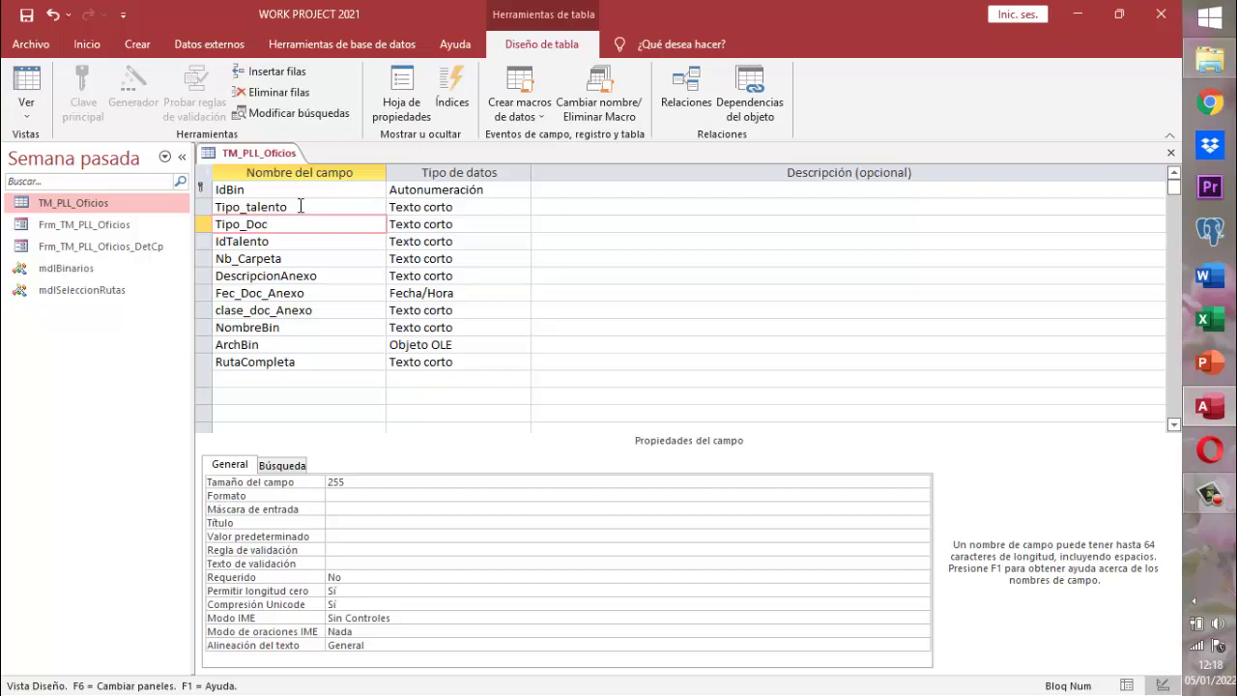
{"action": "left_click", "coordinate": [300, 206]}
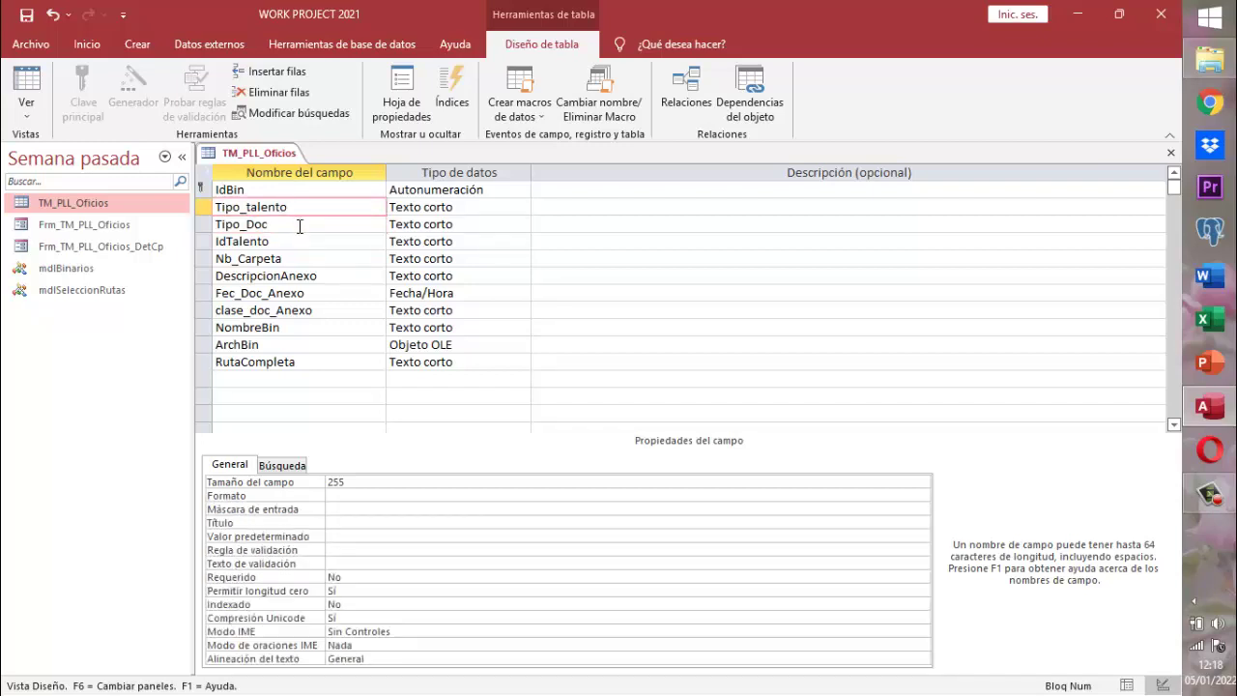
{"action": "left_click", "coordinate": [300, 226]}
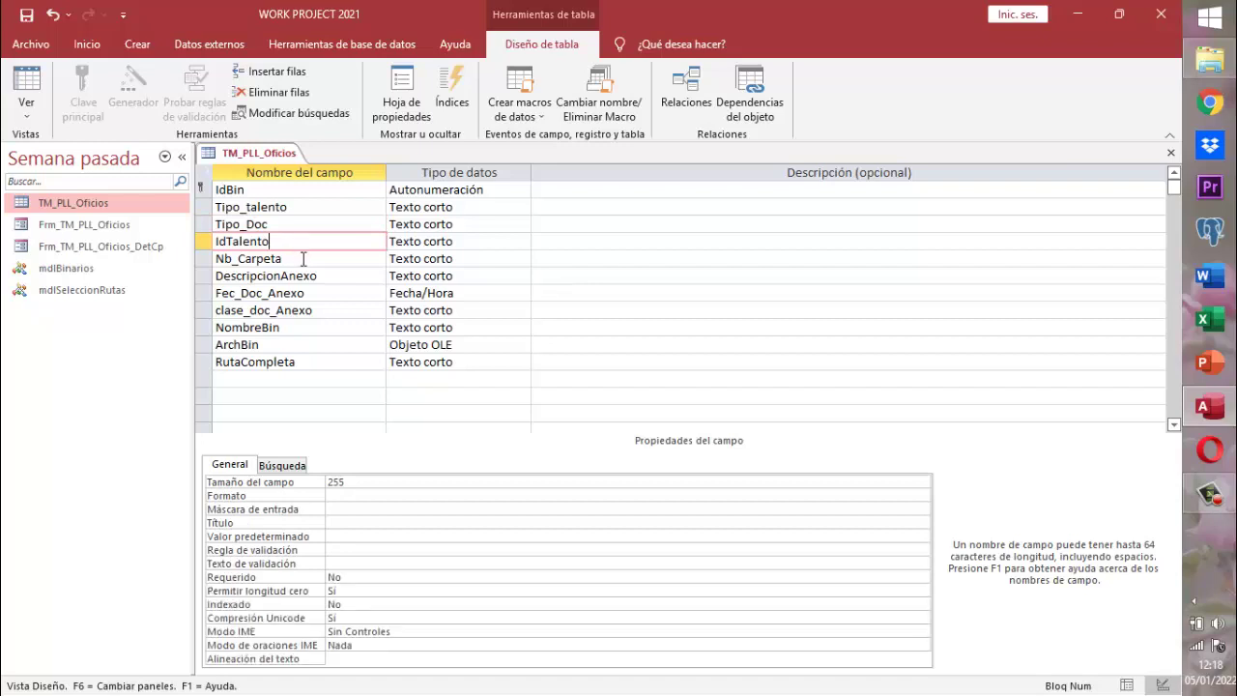
{"action": "left_click", "coordinate": [303, 259]}
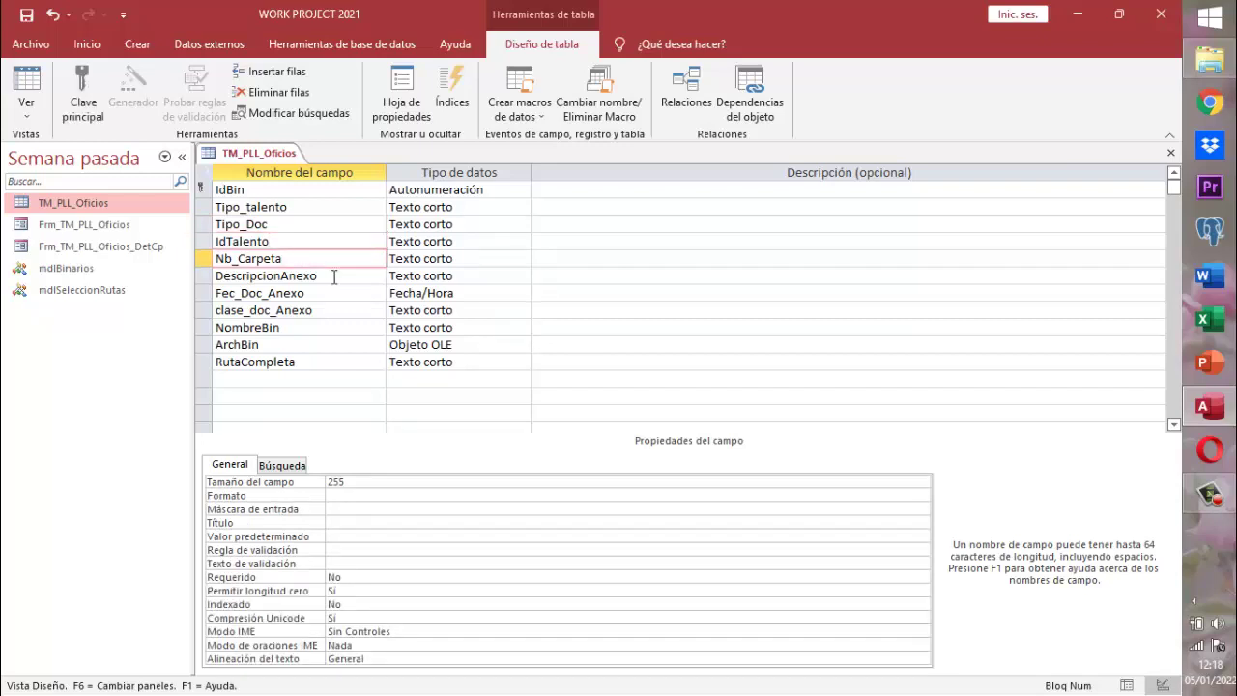
{"action": "left_click", "coordinate": [333, 277]}
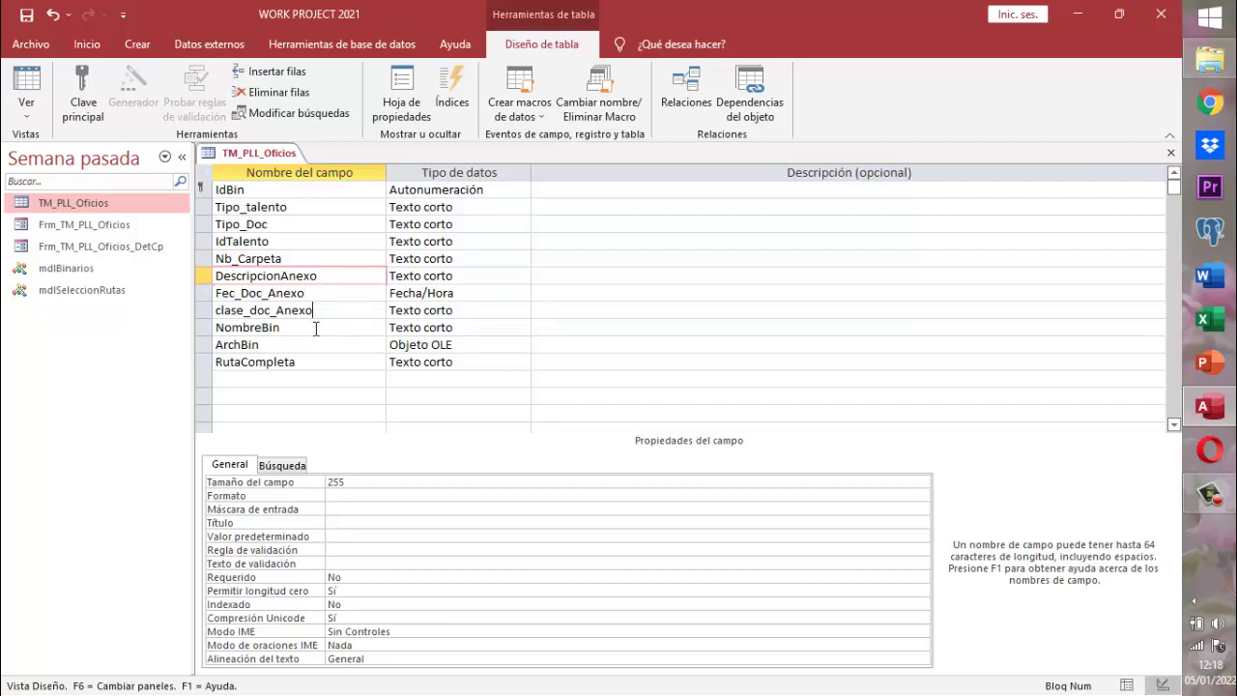
{"action": "left_click", "coordinate": [297, 342]}
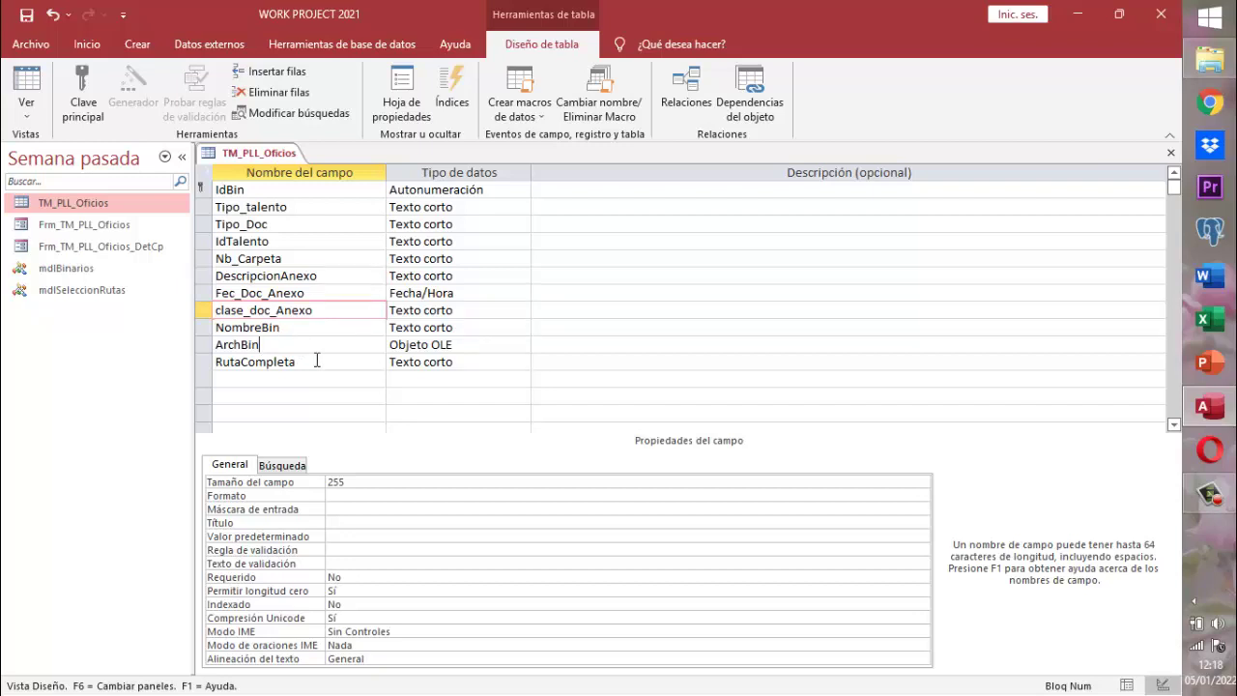
{"action": "left_click", "coordinate": [316, 360]}
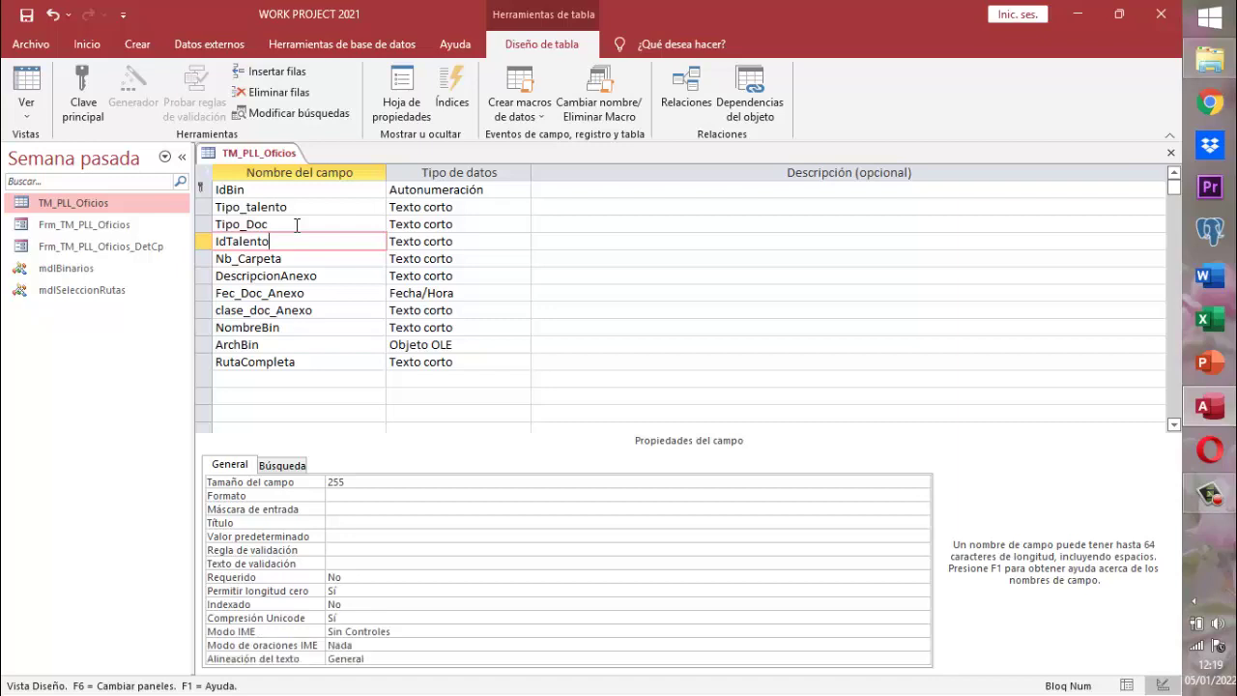
{"action": "left_click", "coordinate": [328, 294]}
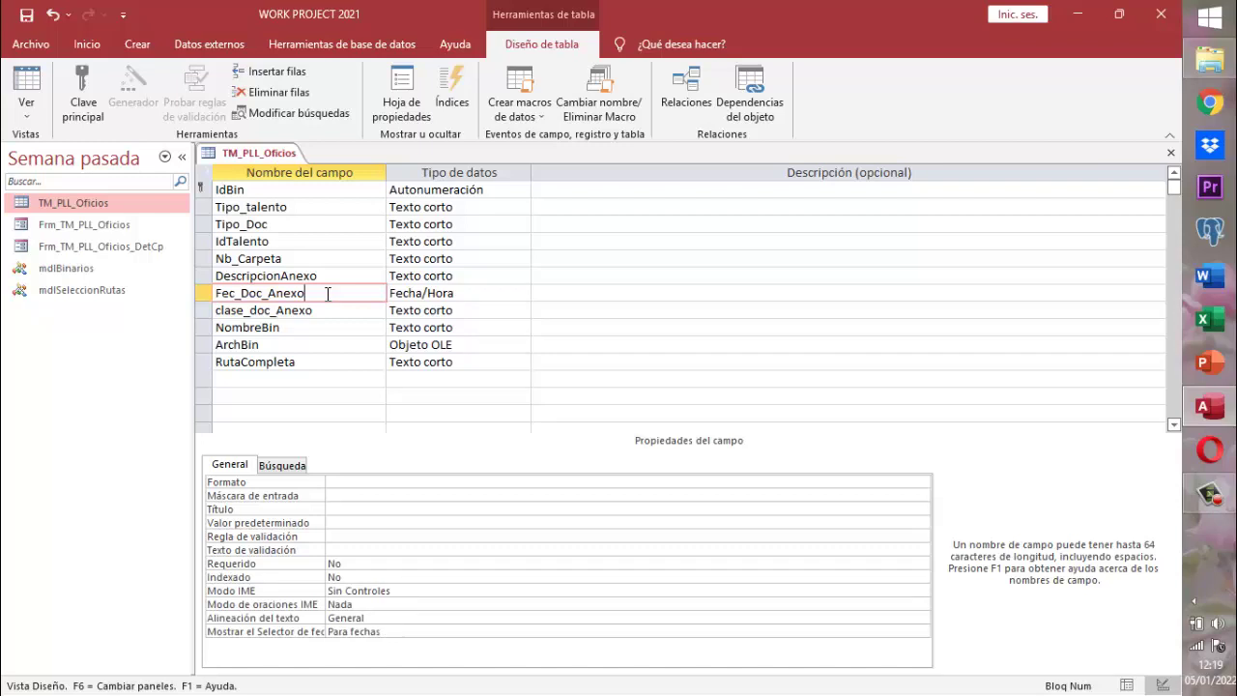
- Set Fec_Doc_Anexo's Formato property to Fecha corta
{"action": "left_click", "coordinate": [340, 487]}
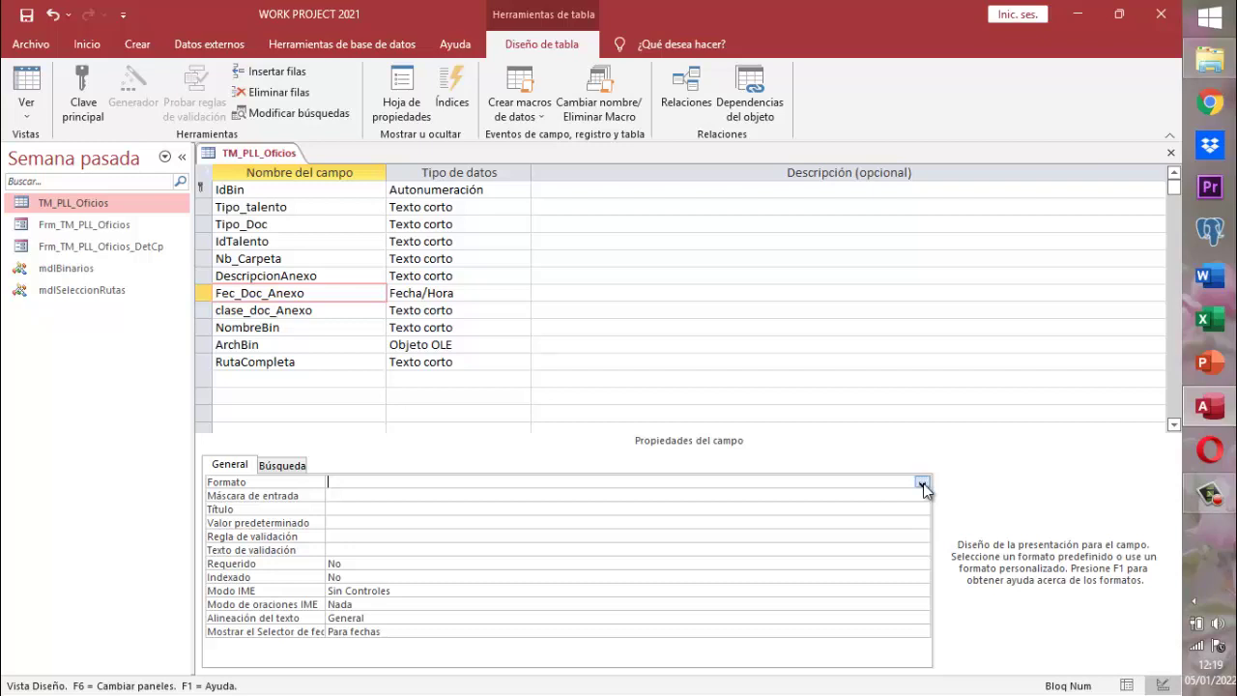
{"action": "left_click", "coordinate": [923, 484]}
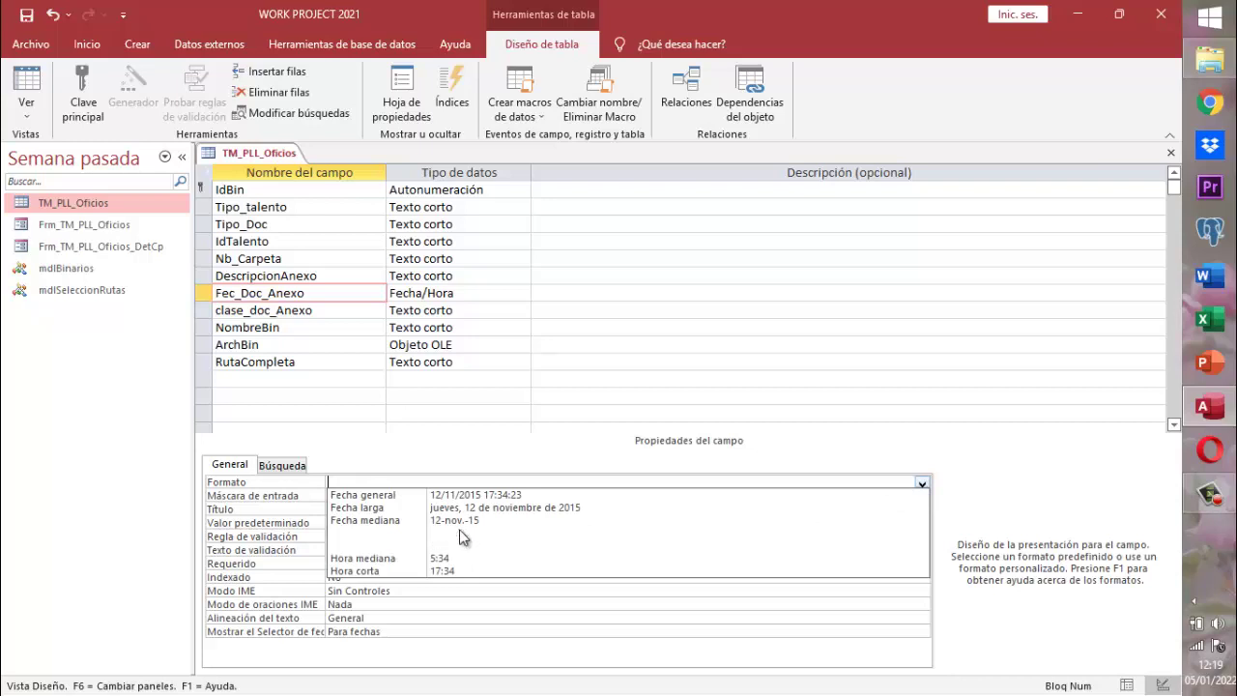
{"action": "key", "text": "Escape"}
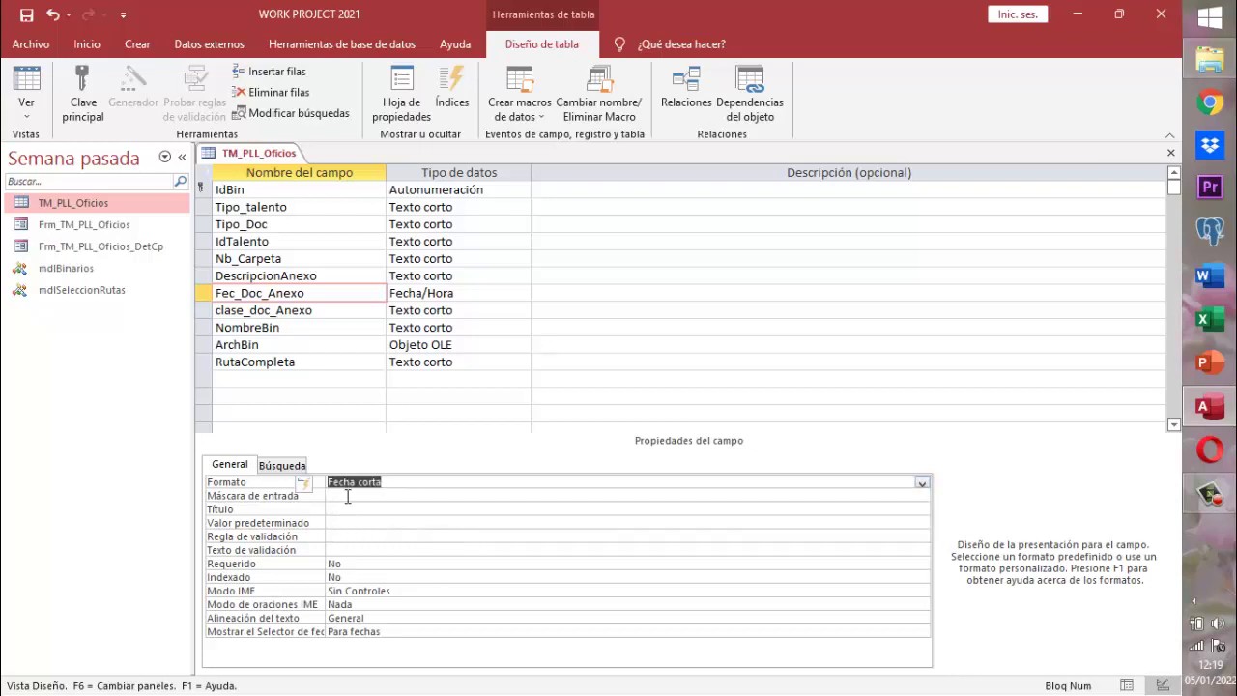
{"action": "left_click", "coordinate": [347, 495]}
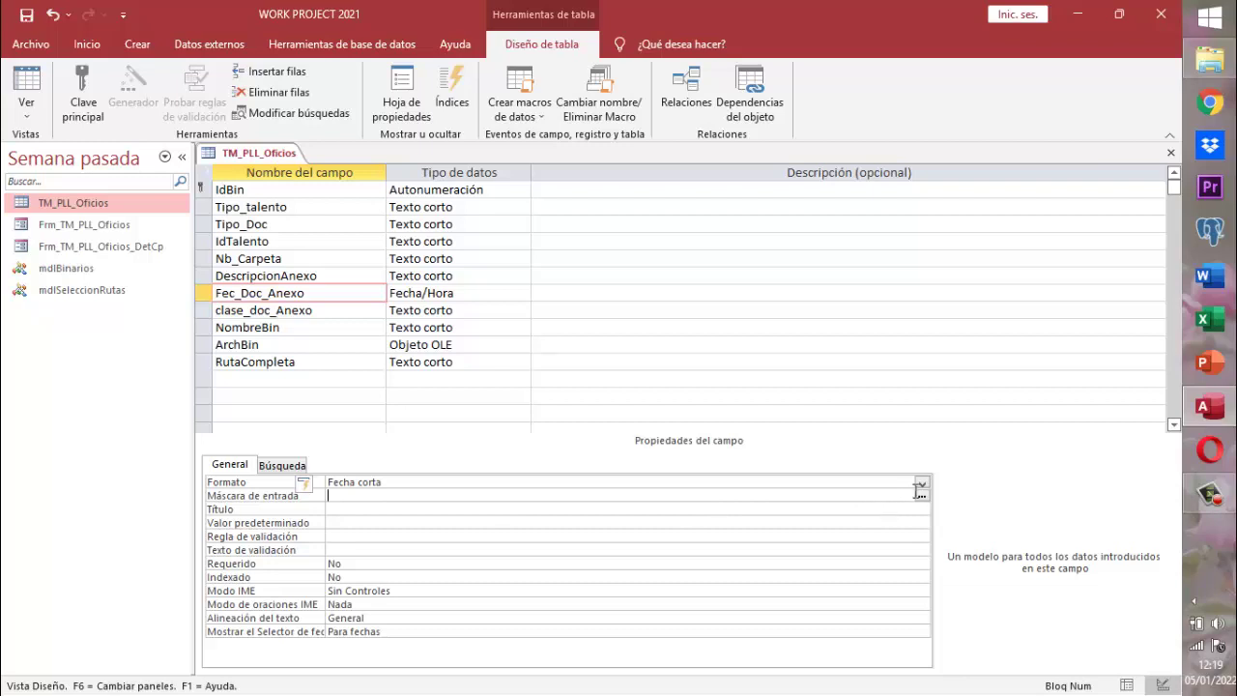
- Launch the input mask wizard for Fec_Doc_Anexo, allowing it past the security warning and saving the table
{"action": "left_click", "coordinate": [923, 496]}
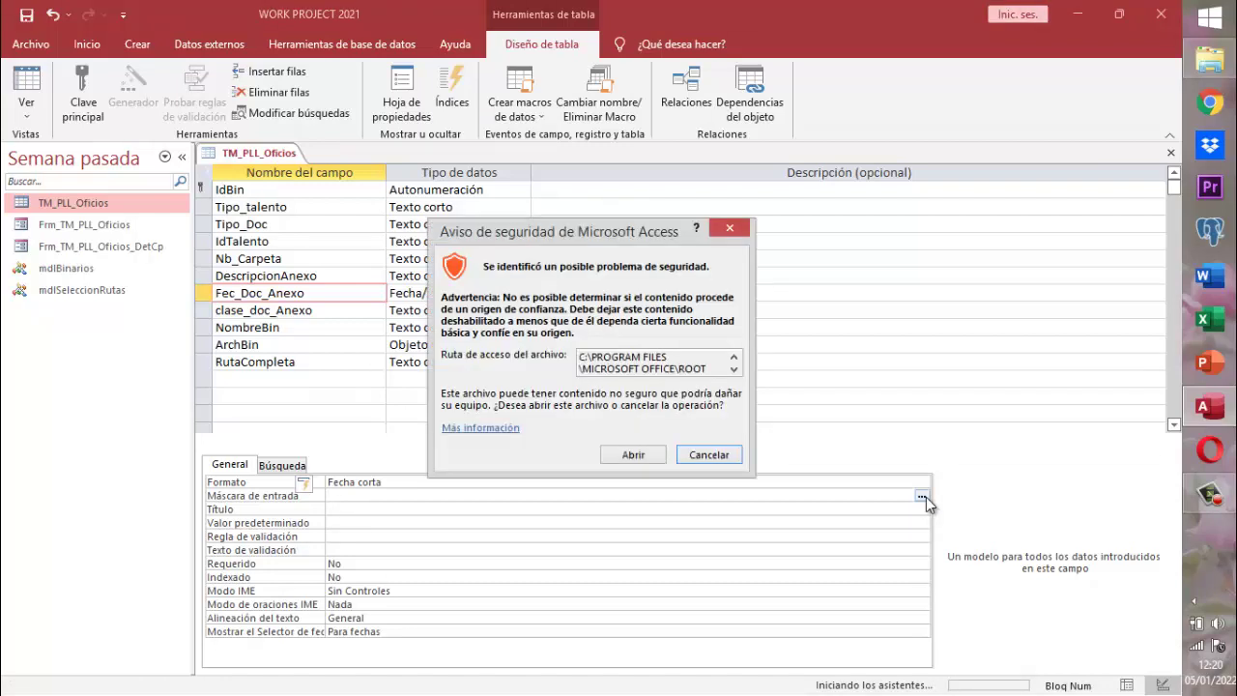
{"action": "left_click", "coordinate": [632, 455]}
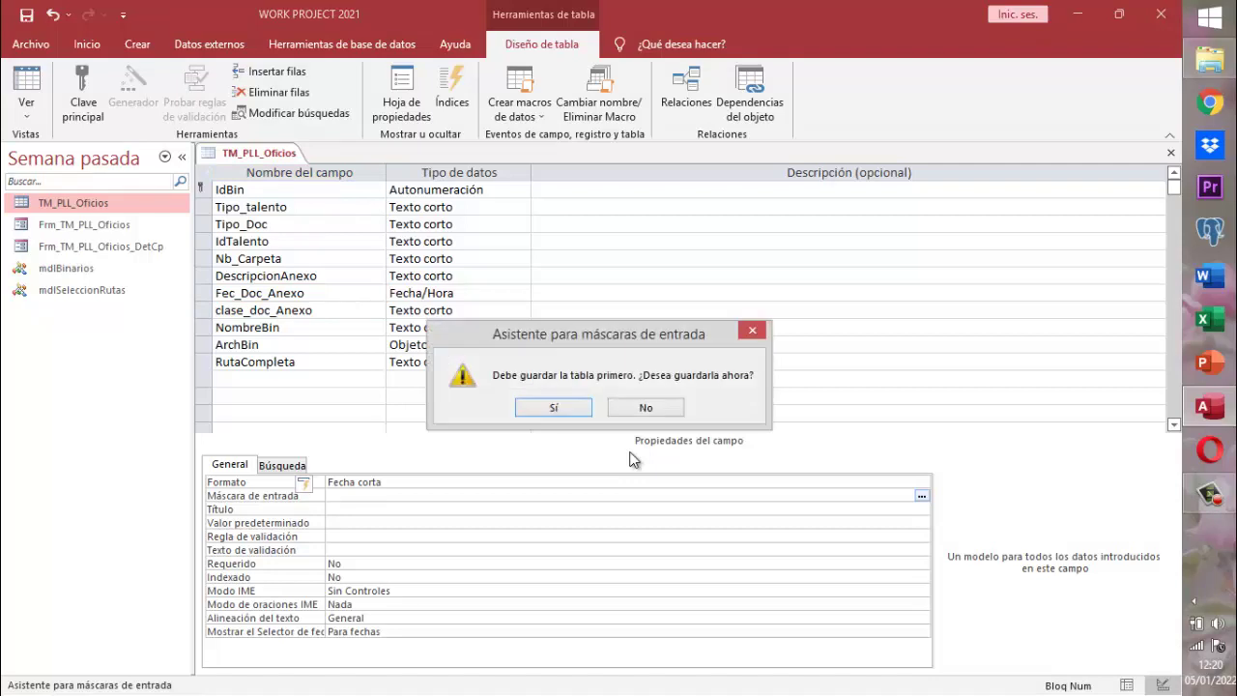
{"action": "left_click", "coordinate": [554, 408]}
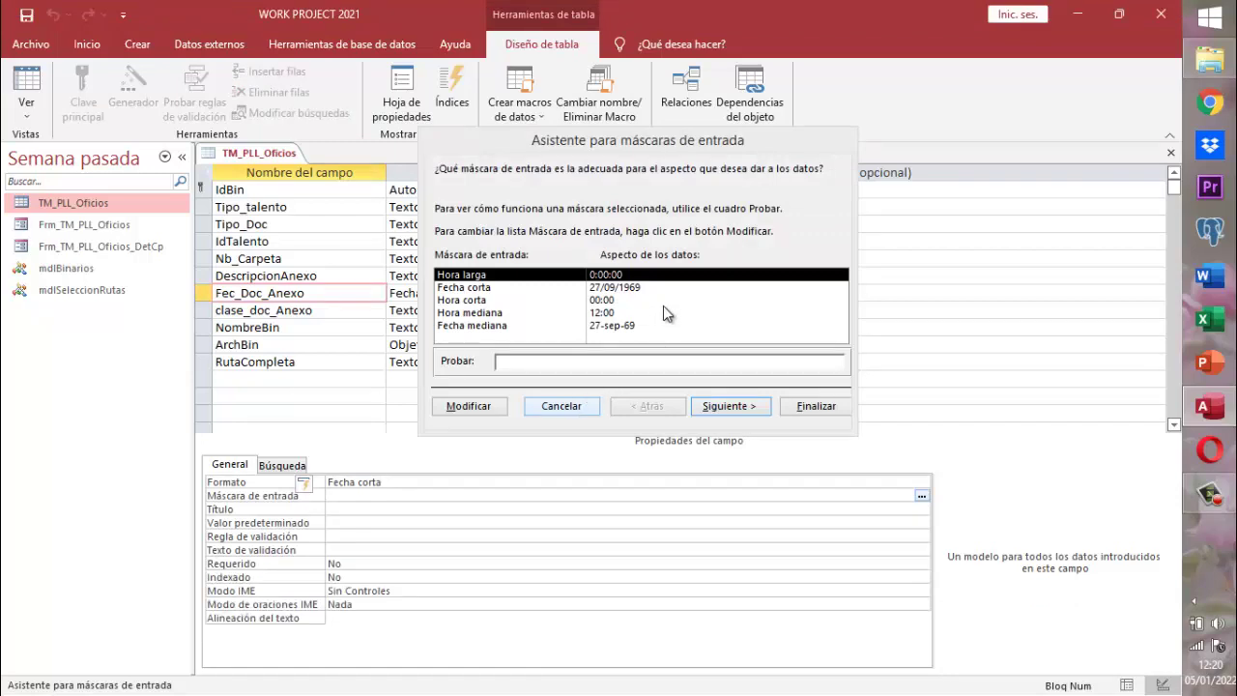
- Choose the Fecha corta input mask 00/00/0000 and finish the wizard
{"action": "left_click", "coordinate": [617, 291]}
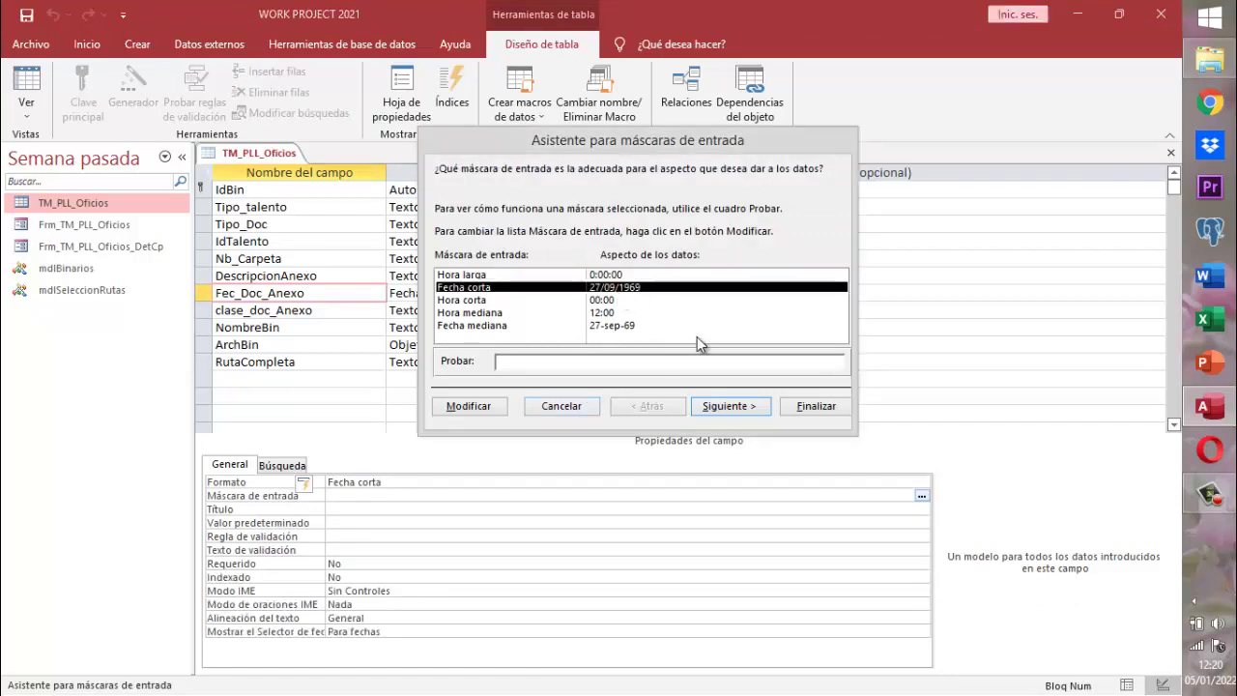
{"action": "left_click", "coordinate": [723, 407]}
{"action": "left_click", "coordinate": [723, 406]}
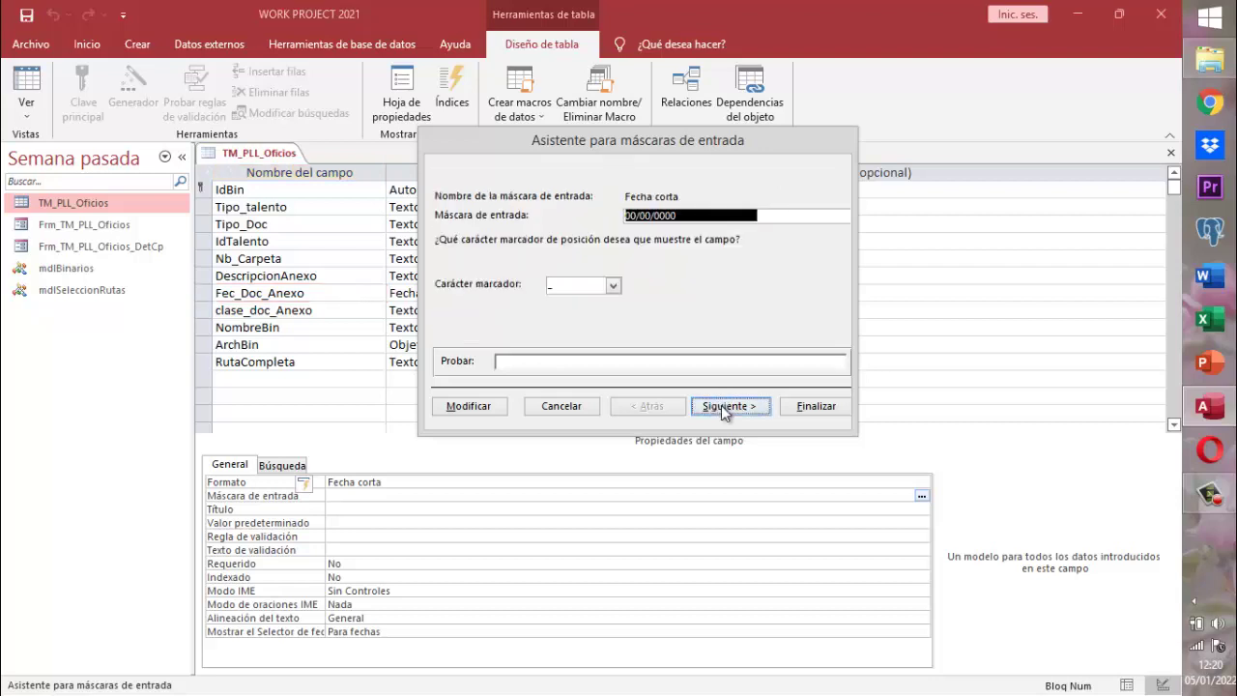
{"action": "left_click", "coordinate": [720, 405]}
{"action": "left_click", "coordinate": [723, 405]}
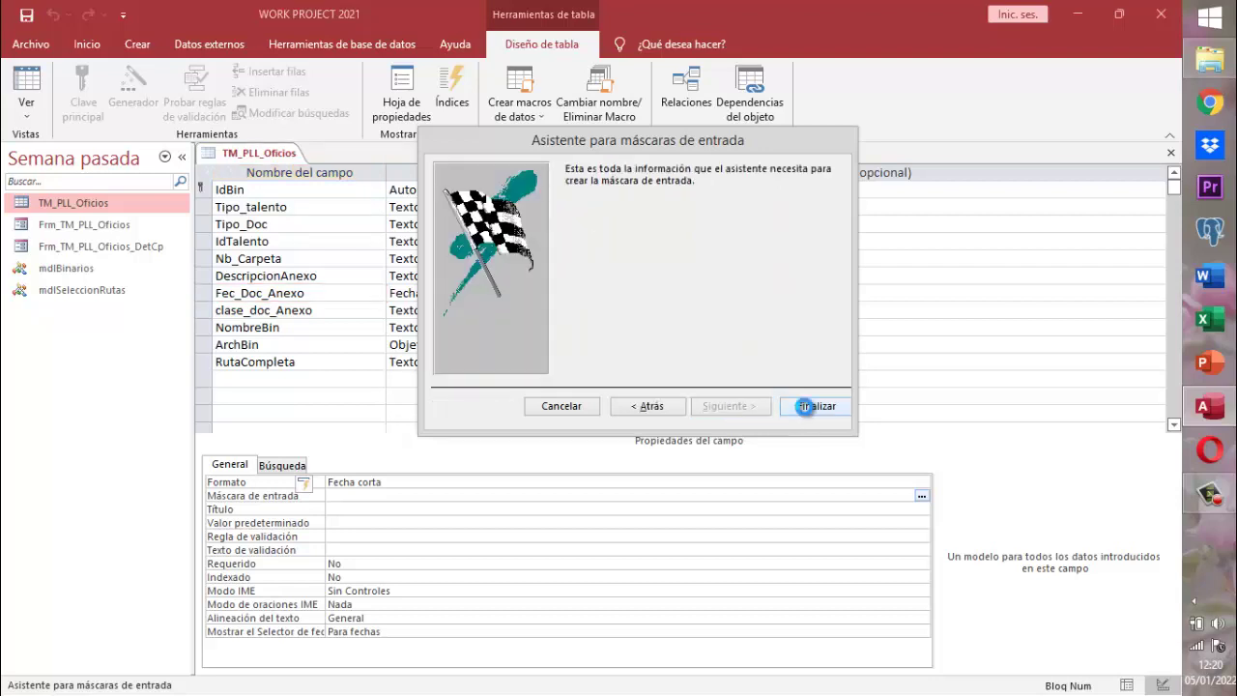
{"action": "left_click", "coordinate": [806, 407]}
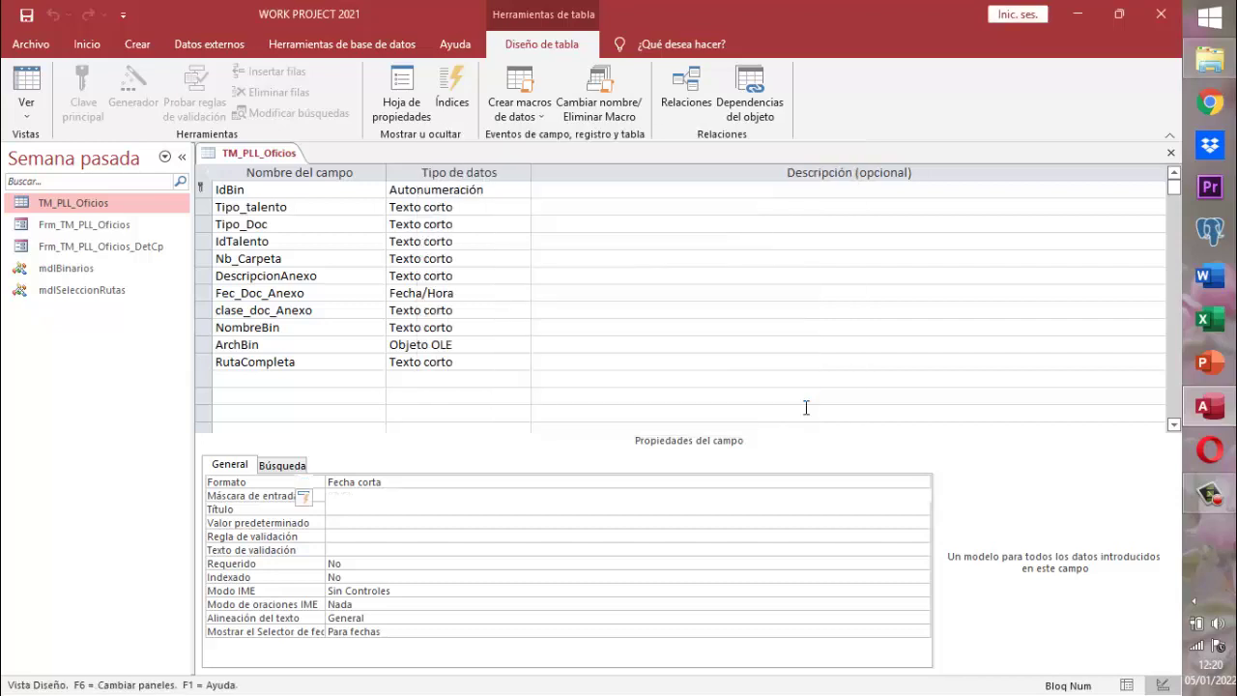
- Delete and restore the 00/00/0000;0;_ input mask on Fec_Doc_Anexo, then call up the table tab's menu
{"action": "key", "text": "F2"}
{"action": "key", "text": "Delete"}
{"action": "key", "text": "ctrl+z"}
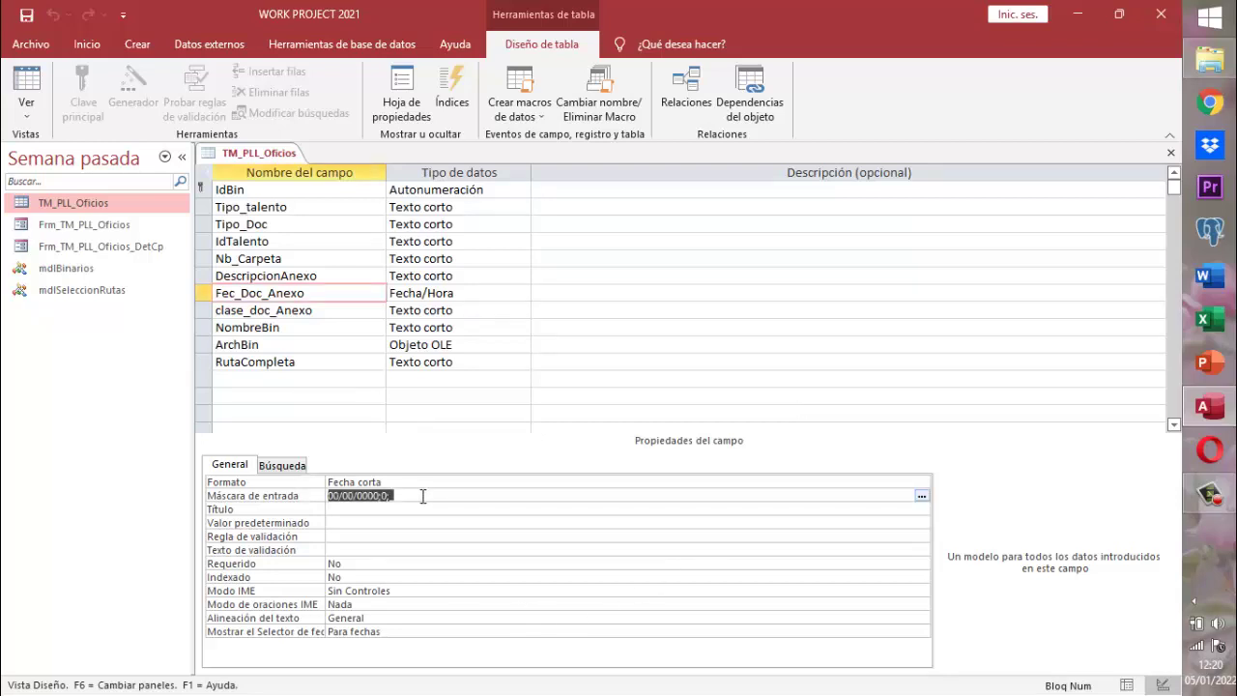
{"action": "left_click", "coordinate": [423, 496]}
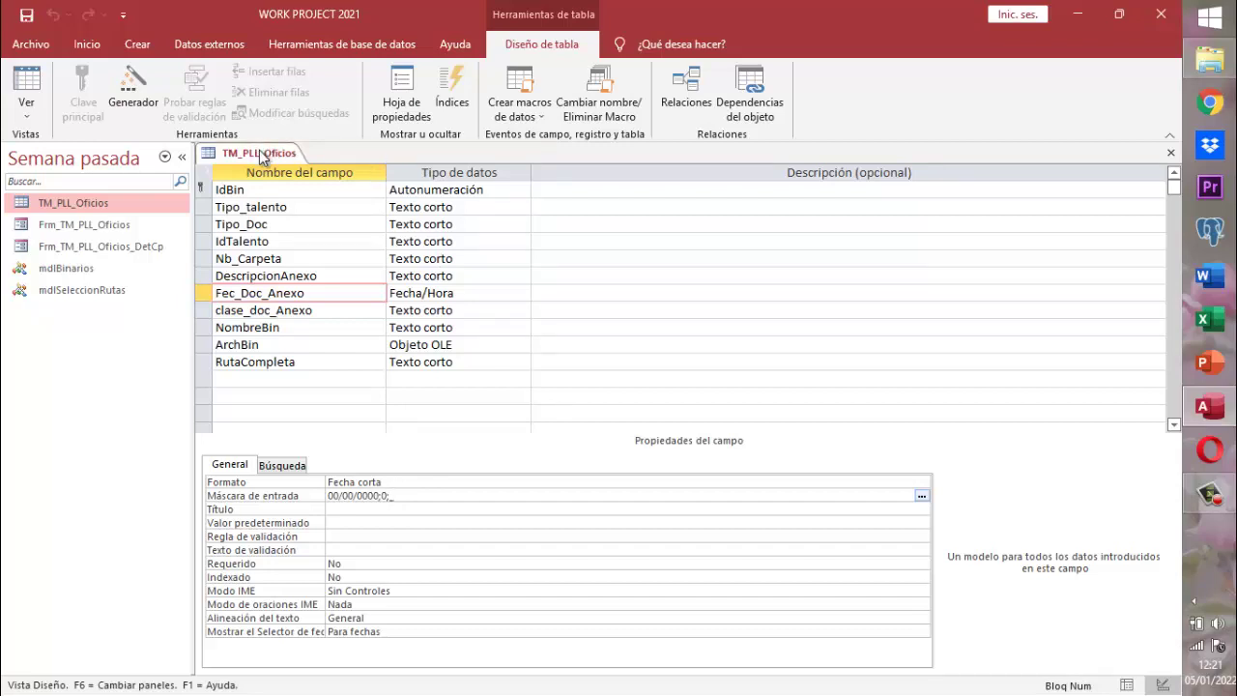
{"action": "right_click", "coordinate": [261, 158]}
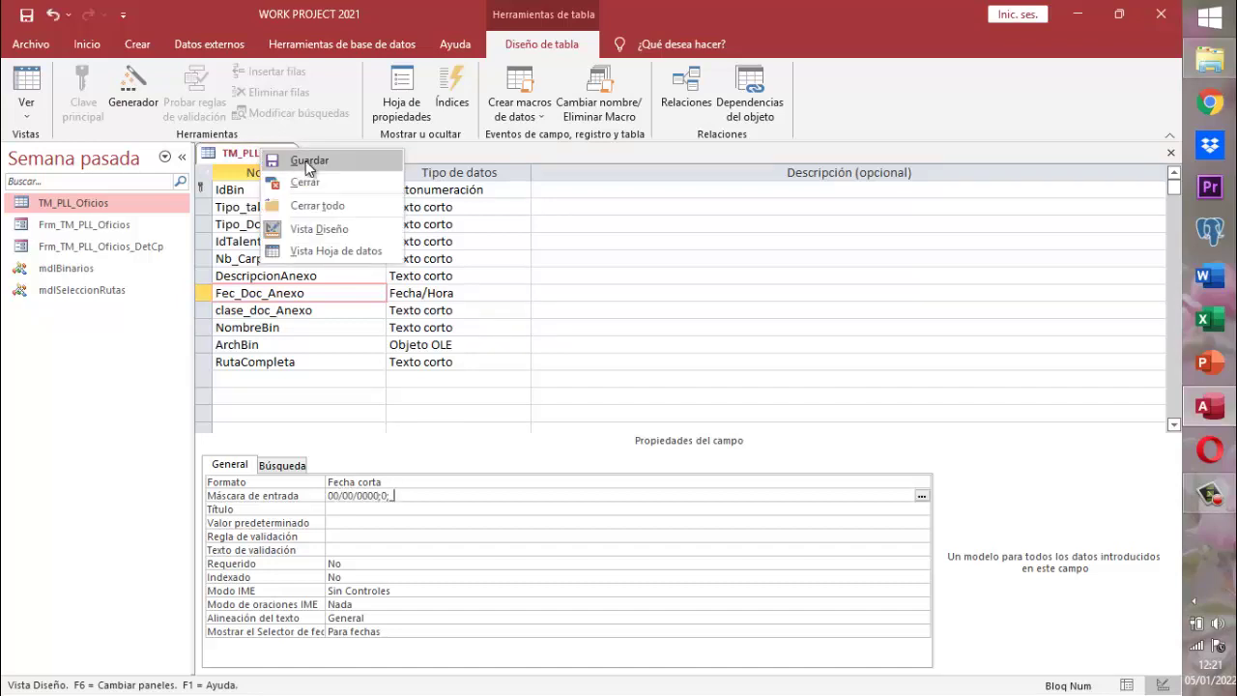
- Save the TM_PLL_Oficios table design with Guardar
{"action": "left_click", "coordinate": [307, 162]}
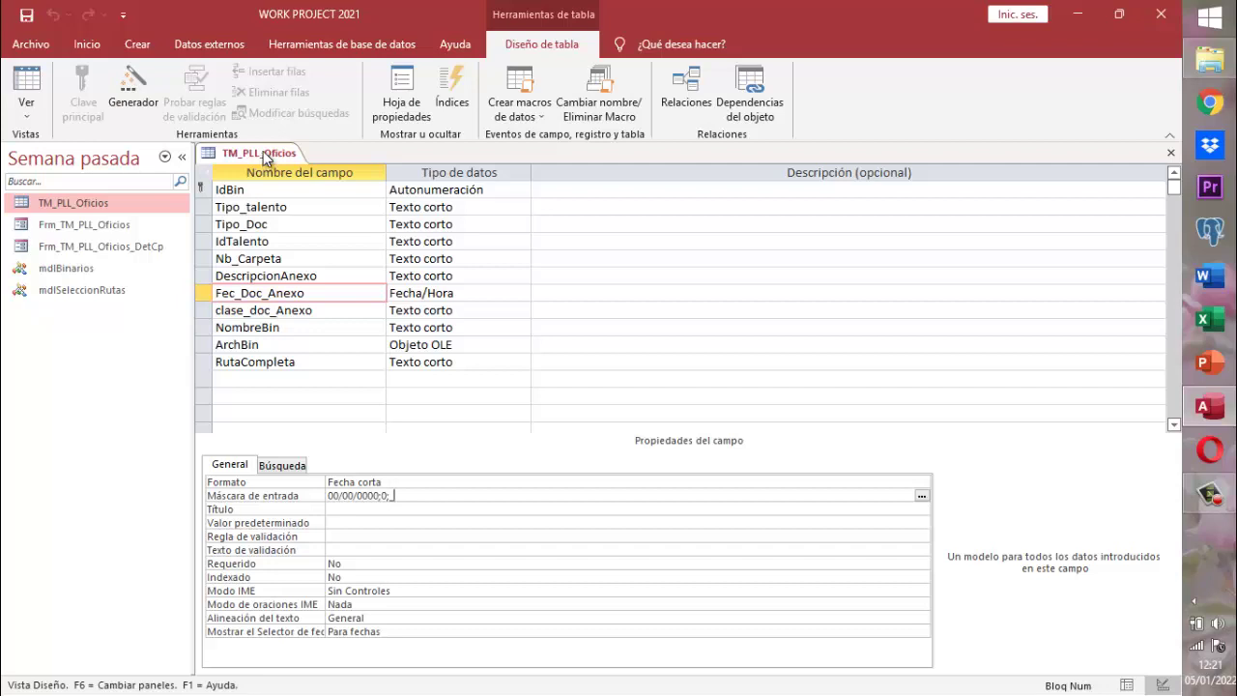
{"action": "right_click", "coordinate": [262, 151]}
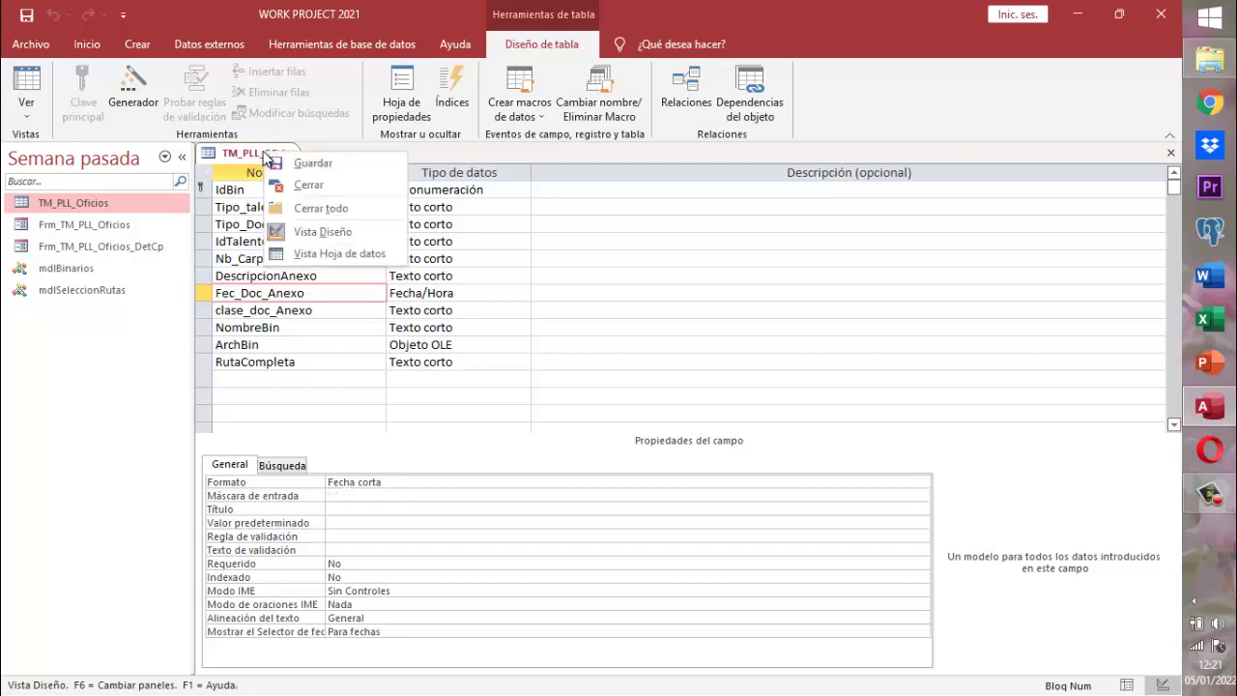
- Close TM_PLL_Oficios and open the Frm_TM_PLL_Oficios form in Vista Diseño
{"action": "left_click", "coordinate": [314, 185]}
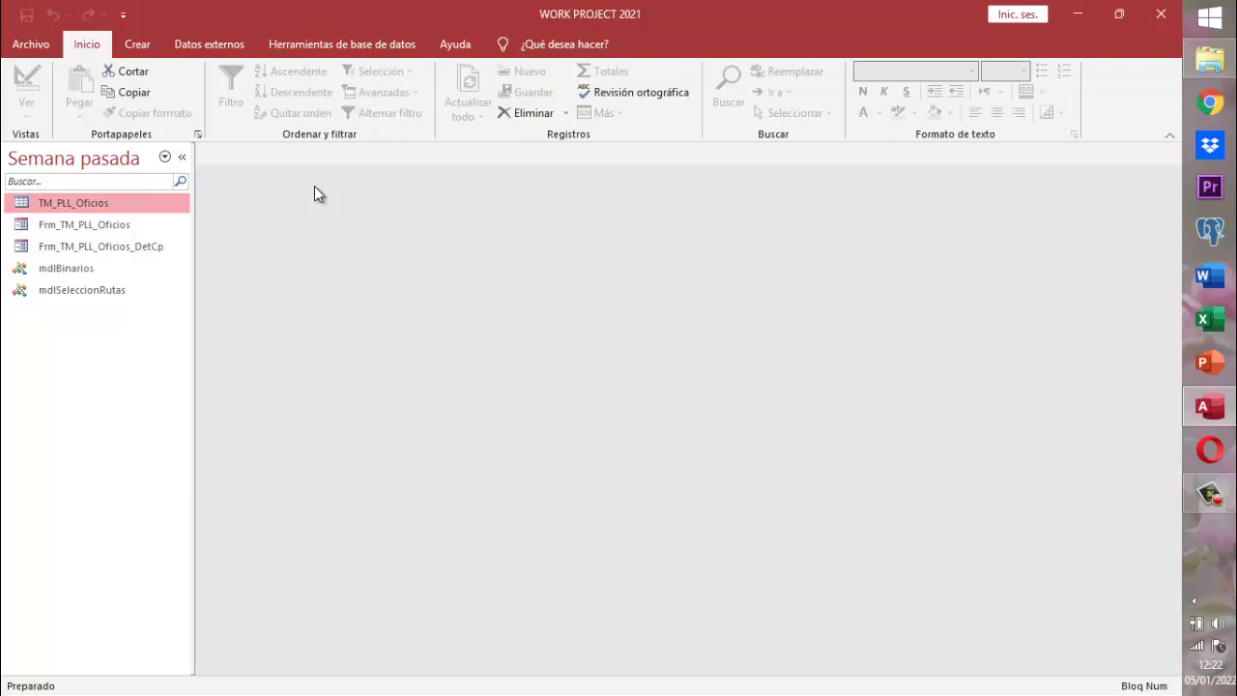
{"action": "left_click", "coordinate": [109, 228]}
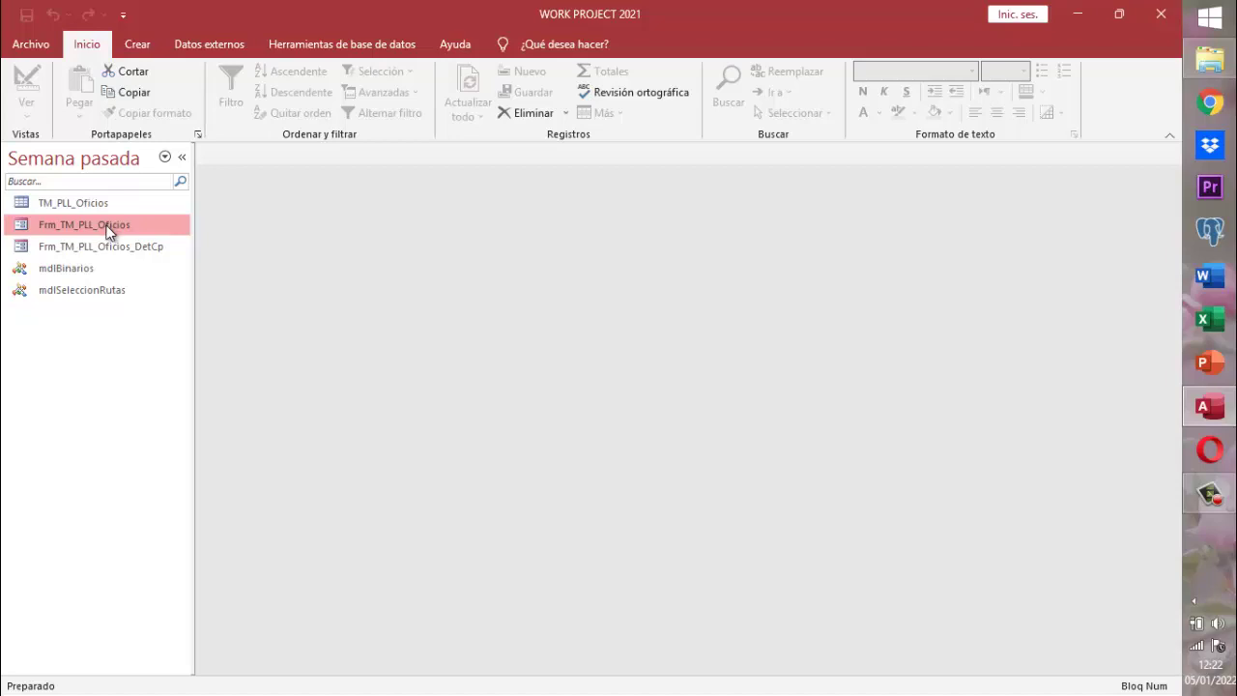
{"action": "right_click", "coordinate": [109, 228]}
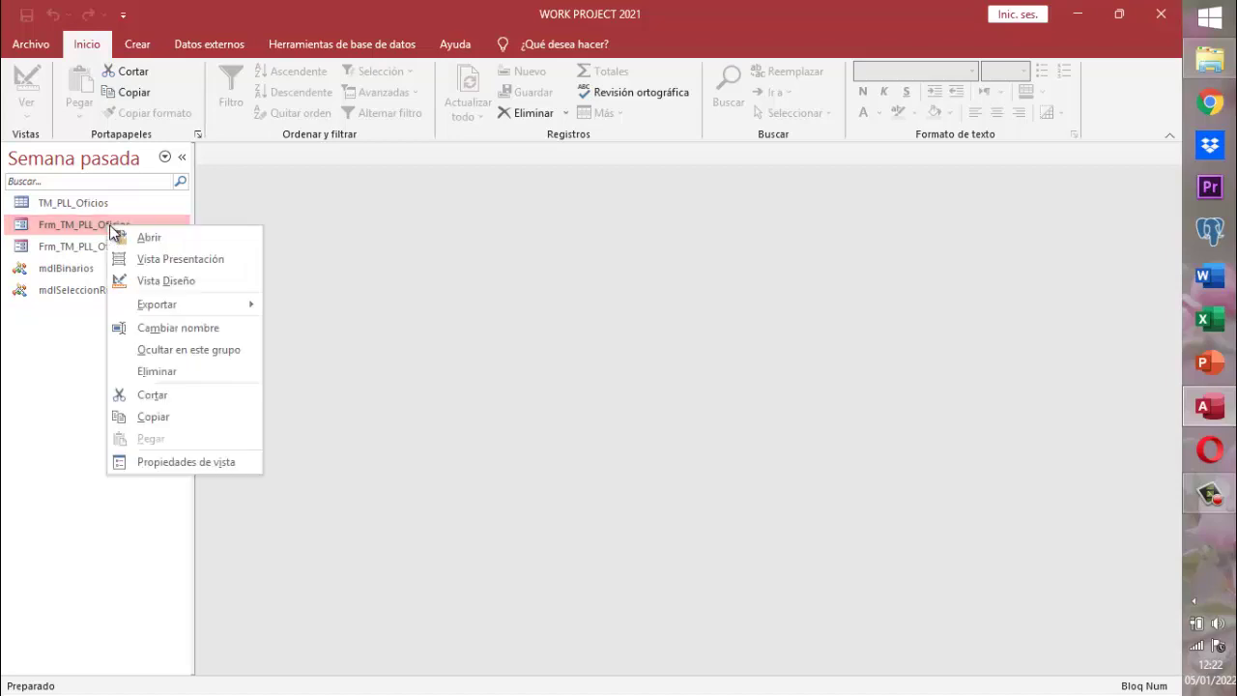
{"action": "left_click", "coordinate": [179, 280]}
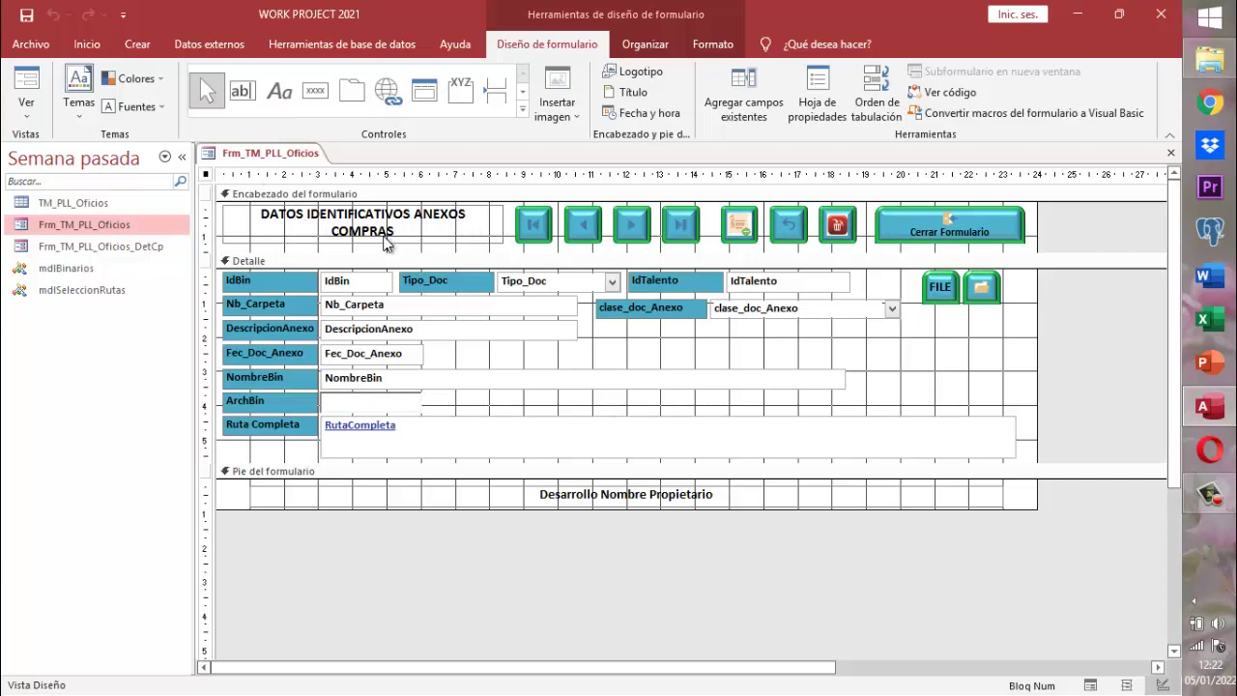
- Replace COMPRAS with TALENTOS in the header label to read DATOS IDENTIFICATIVOS ANEXOS TALENTOS
{"action": "left_click", "coordinate": [384, 242]}
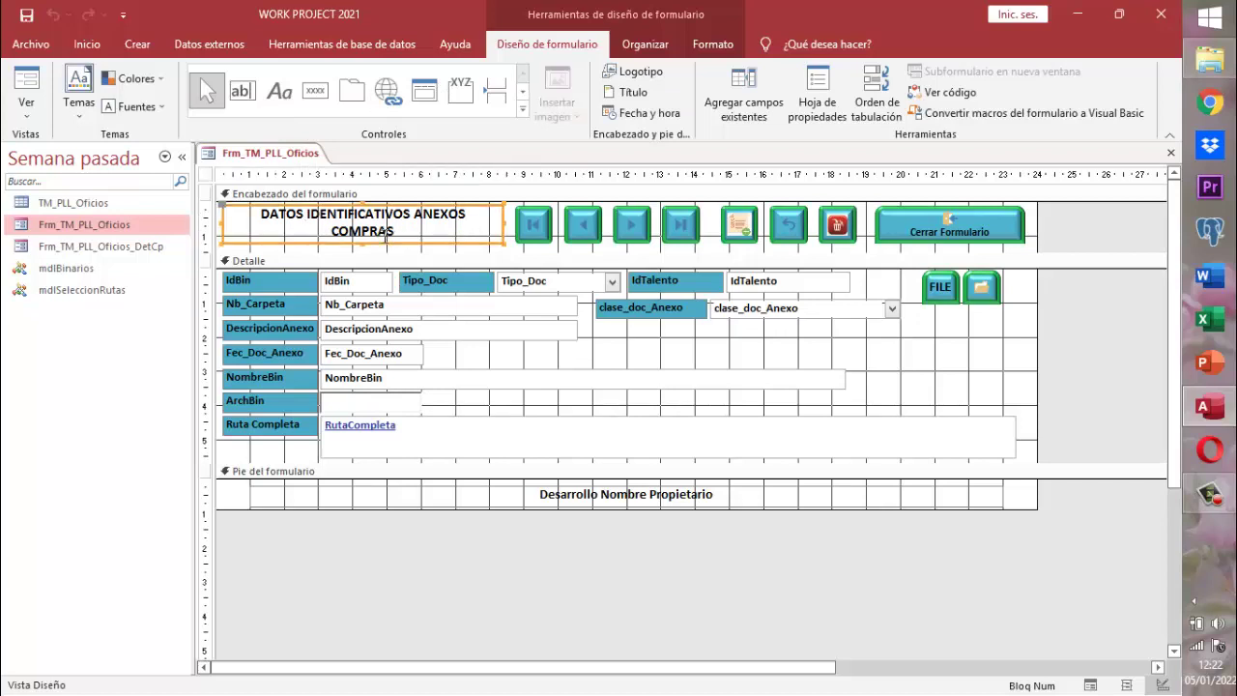
{"action": "double_click", "coordinate": [390, 232]}
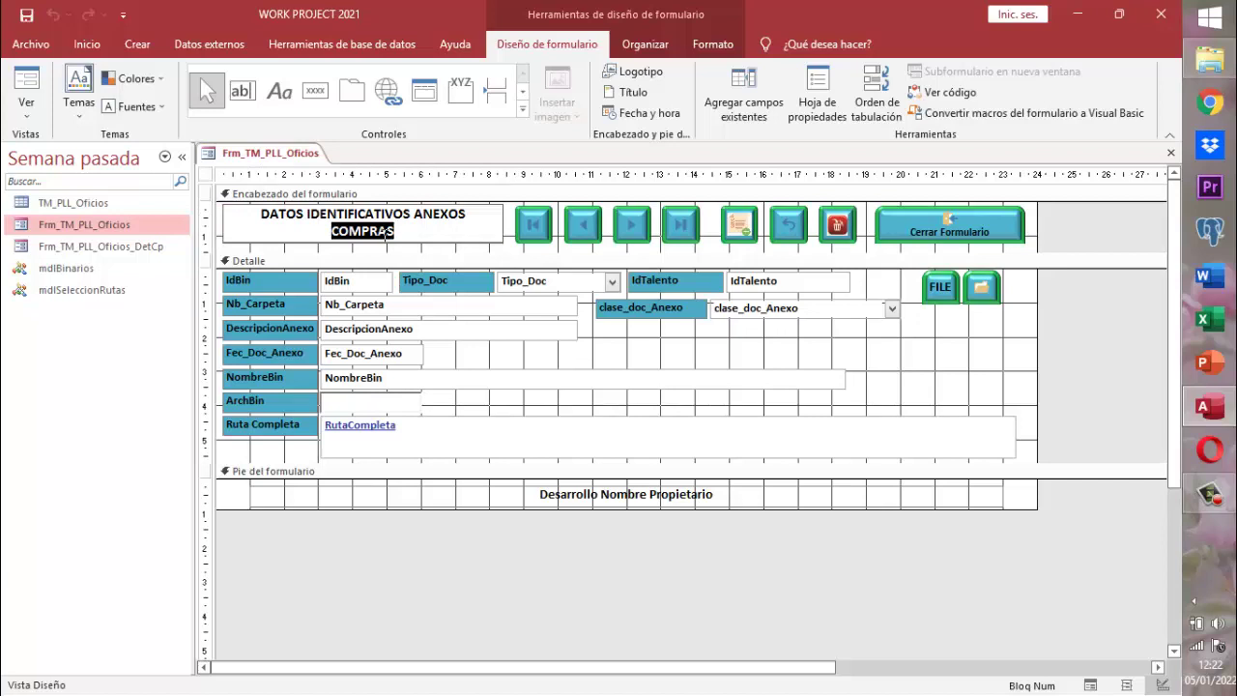
{"action": "key", "text": "BackSpace"}
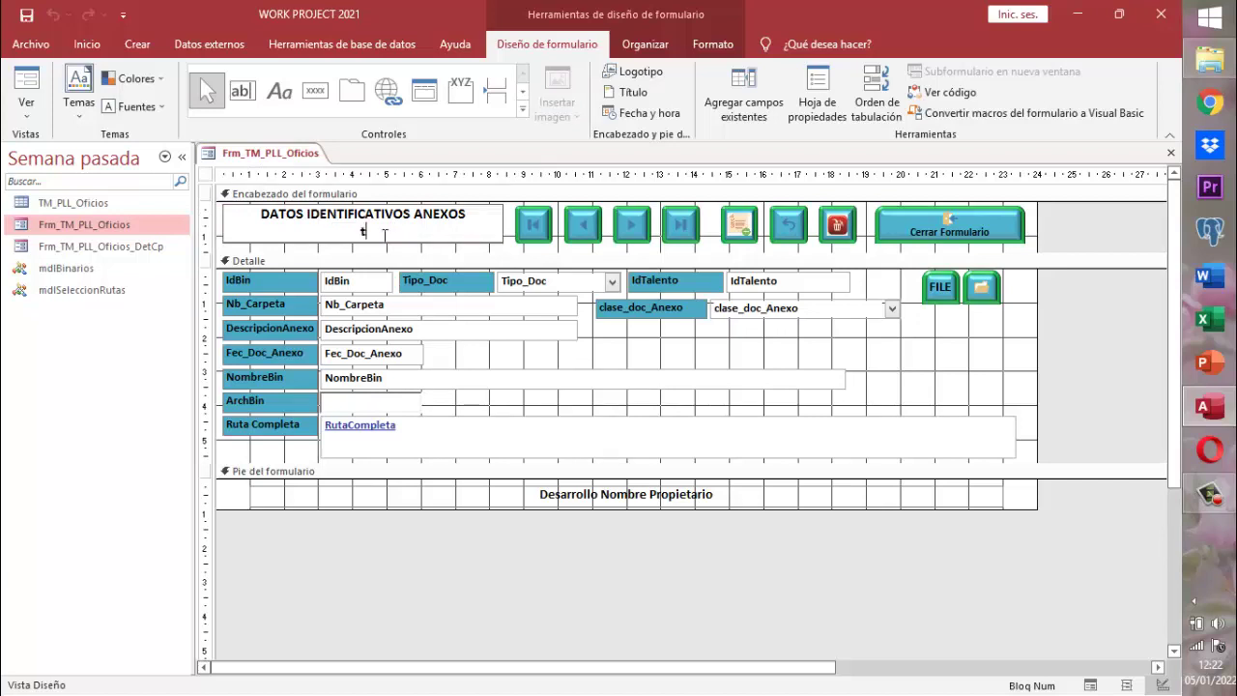
{"action": "type", "text": "tabl"}
{"action": "key", "text": "BackSpace"}
{"action": "key", "text": "BackSpace"}
{"action": "key", "text": "BackSpace"}
{"action": "key", "text": "BackSpace"}
{"action": "key", "text": "Caps_Lock"}
{"action": "type", "text": "TALENTOS"}
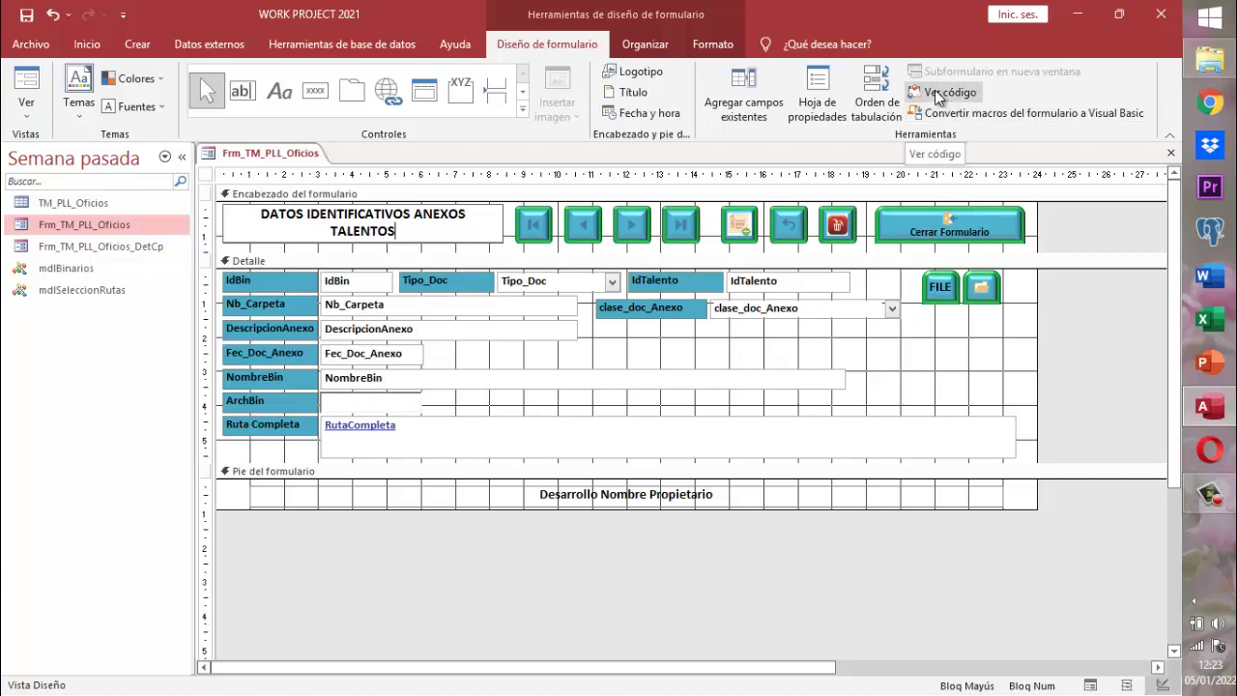
- Open the Frm_TM_PLL_Oficios code with Ver código and bring the Visual Basic window forward
{"action": "left_click", "coordinate": [935, 92]}
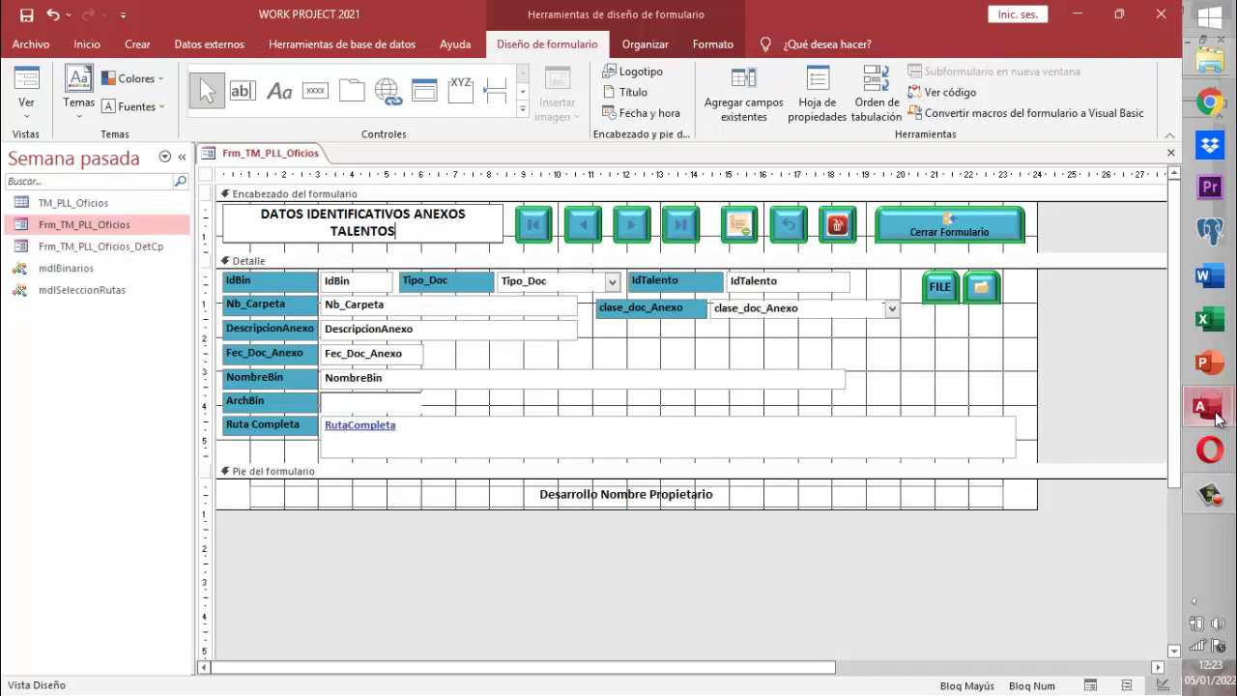
{"action": "mouse_move", "coordinate": [1214, 416]}
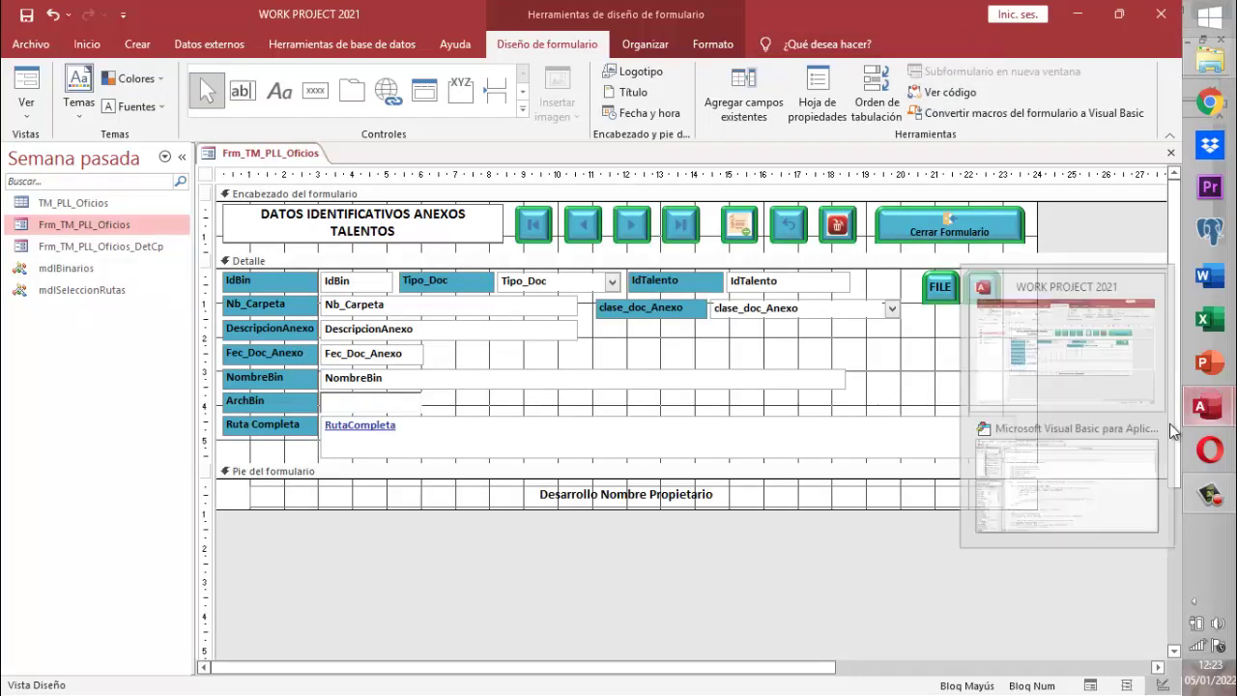
{"action": "left_click", "coordinate": [1108, 428]}
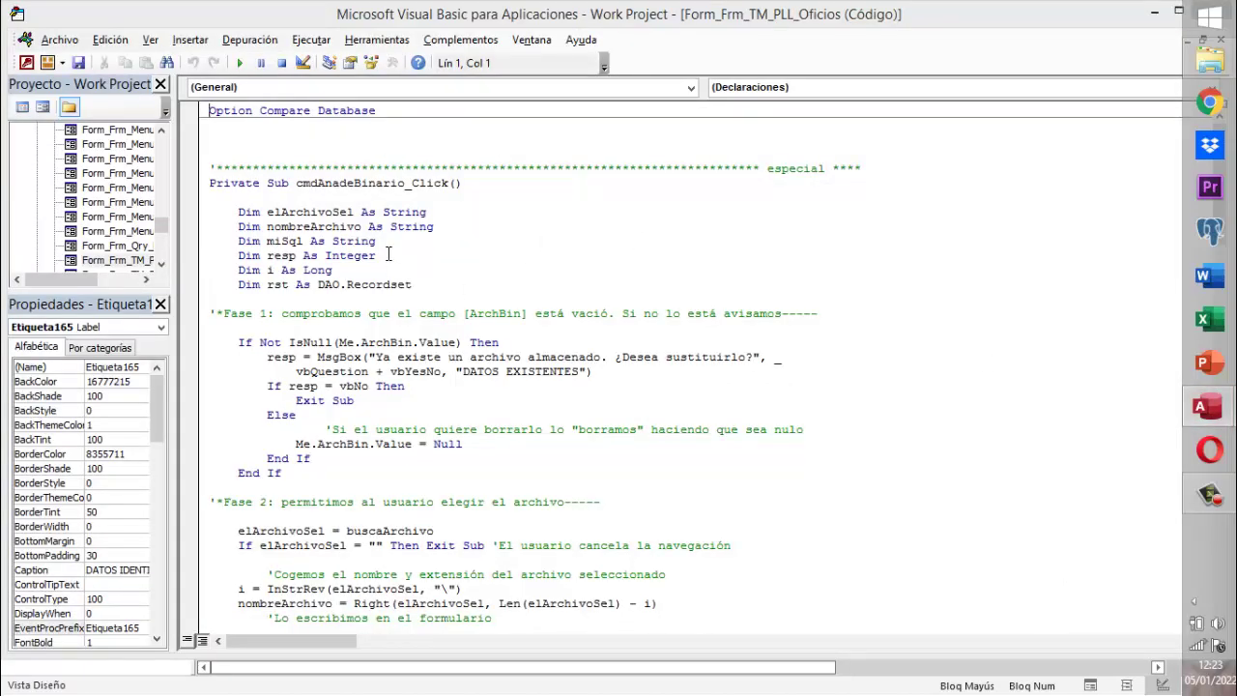
- Scroll down the module to review and select the Form_Load procedure
{"action": "scroll", "coordinate": [387, 254], "scroll_direction": "down", "scroll_amount": 19}
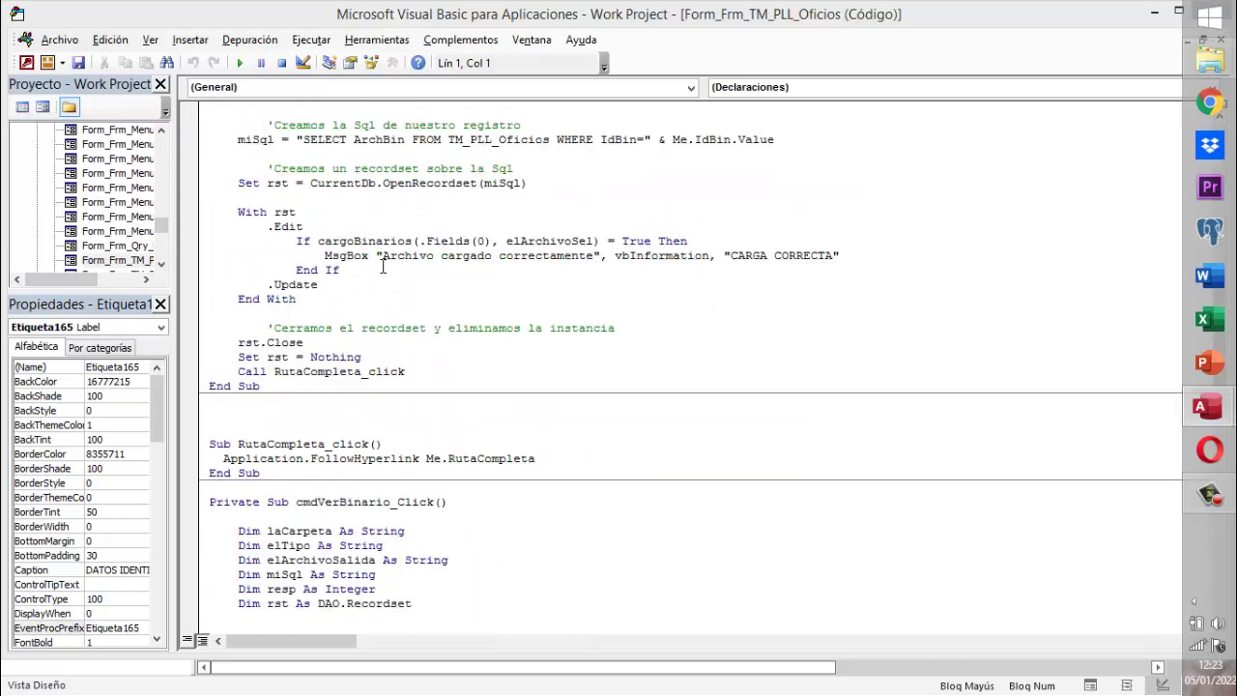
{"action": "scroll", "coordinate": [382, 267], "scroll_direction": "down", "scroll_amount": 6}
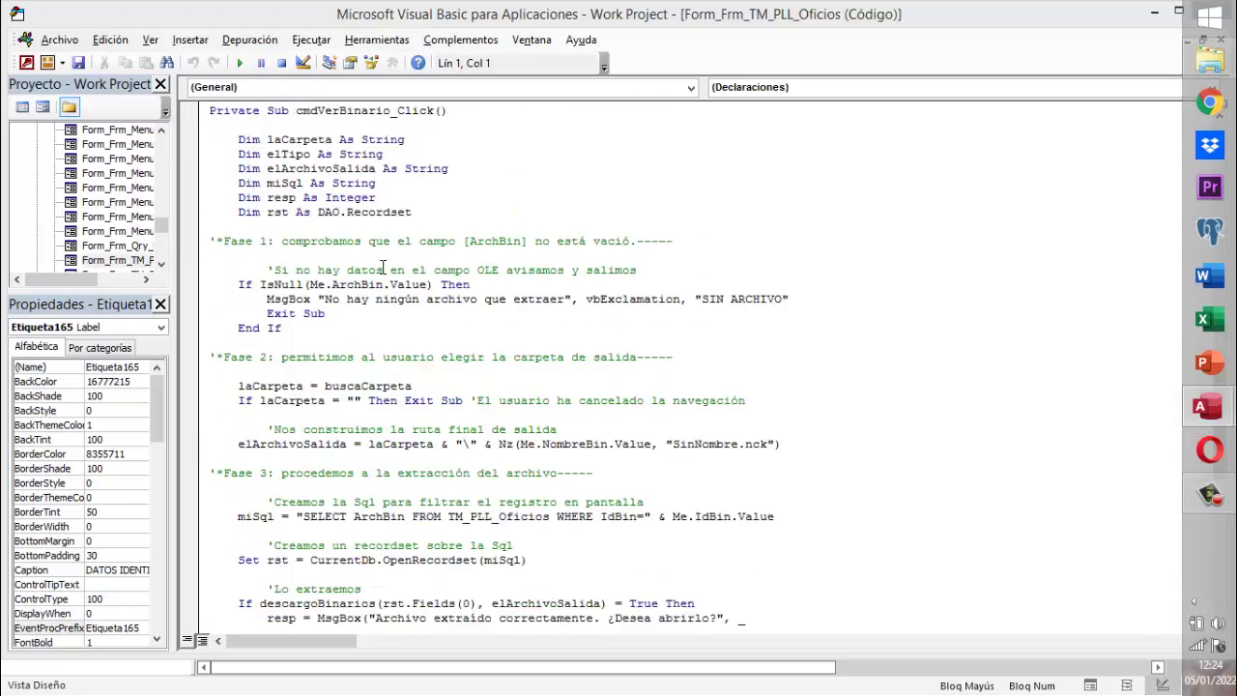
{"action": "scroll", "coordinate": [383, 267], "scroll_direction": "down", "scroll_amount": 14}
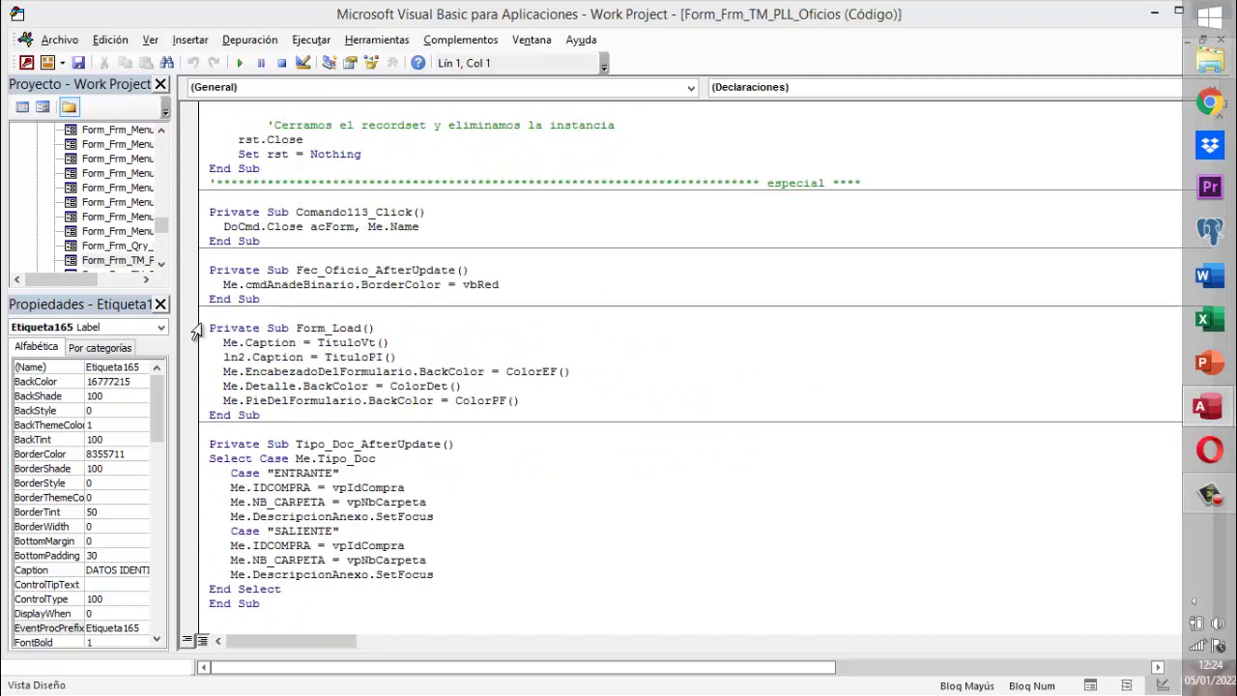
{"action": "double_click", "coordinate": [236, 329]}
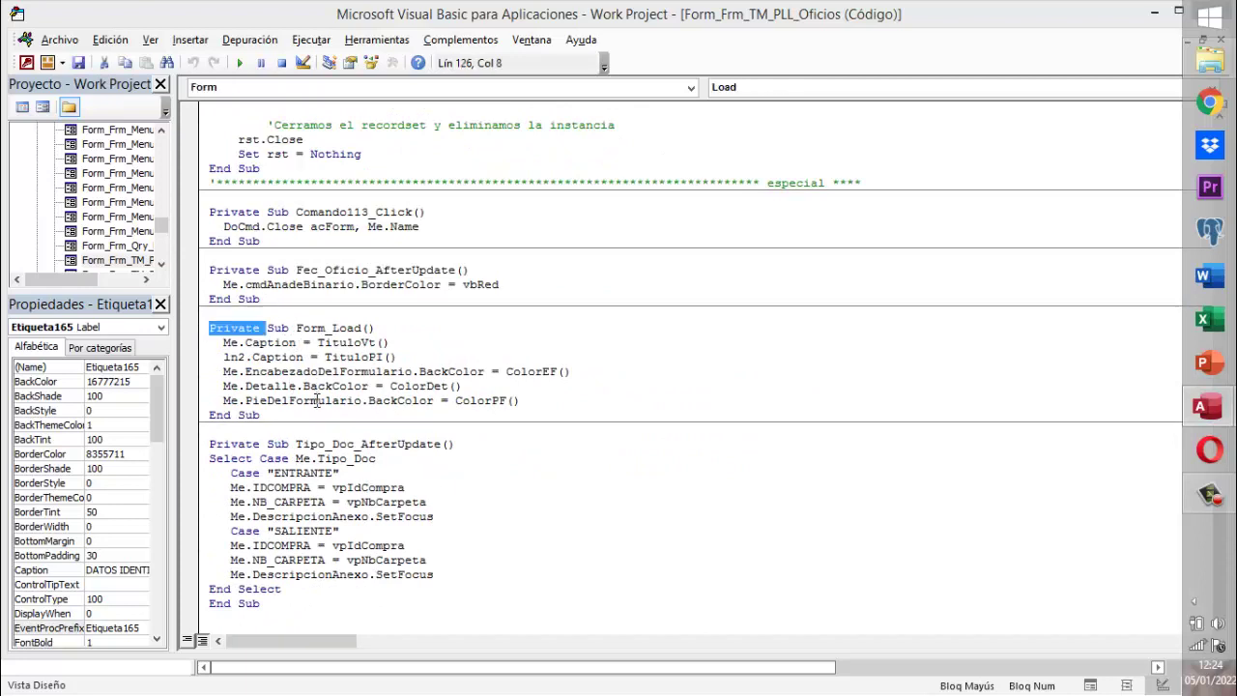
{"action": "key", "text": "shift+Down"}
{"action": "key", "text": "shift+Down"}
{"action": "key", "text": "shift+Down"}
{"action": "key", "text": "shift+Down"}
{"action": "key", "text": "shift+Down"}
{"action": "key", "text": "shift+Down"}
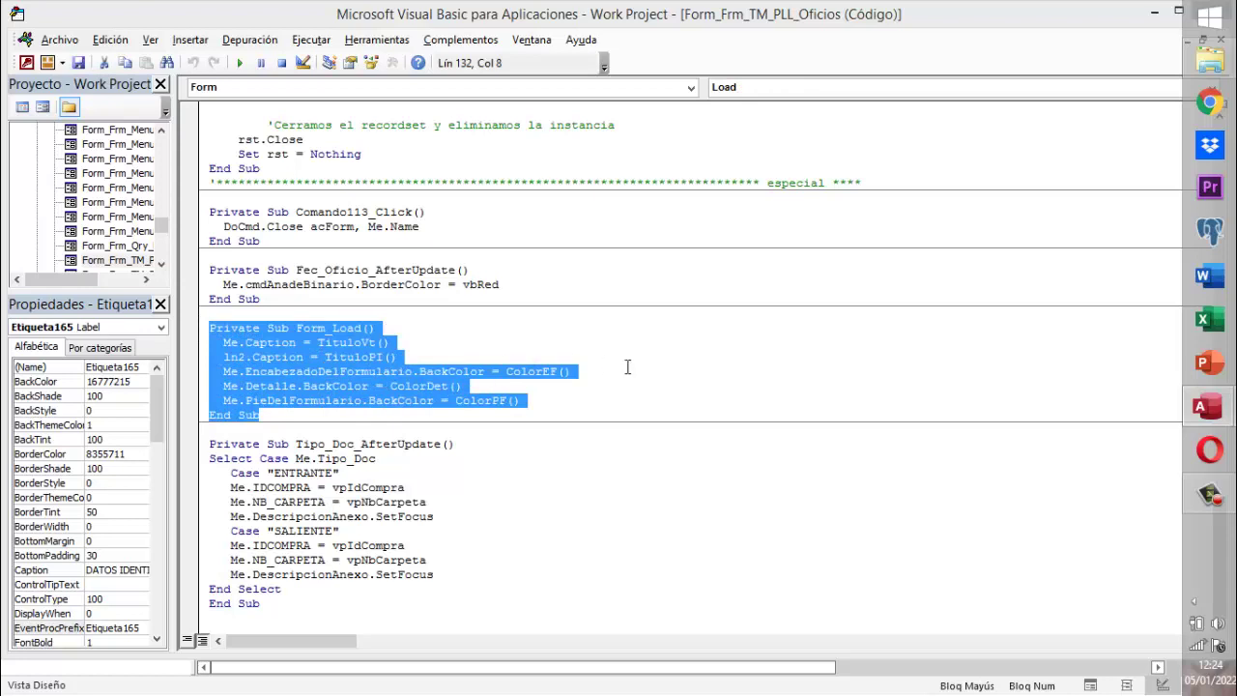
{"action": "left_click", "coordinate": [627, 366]}
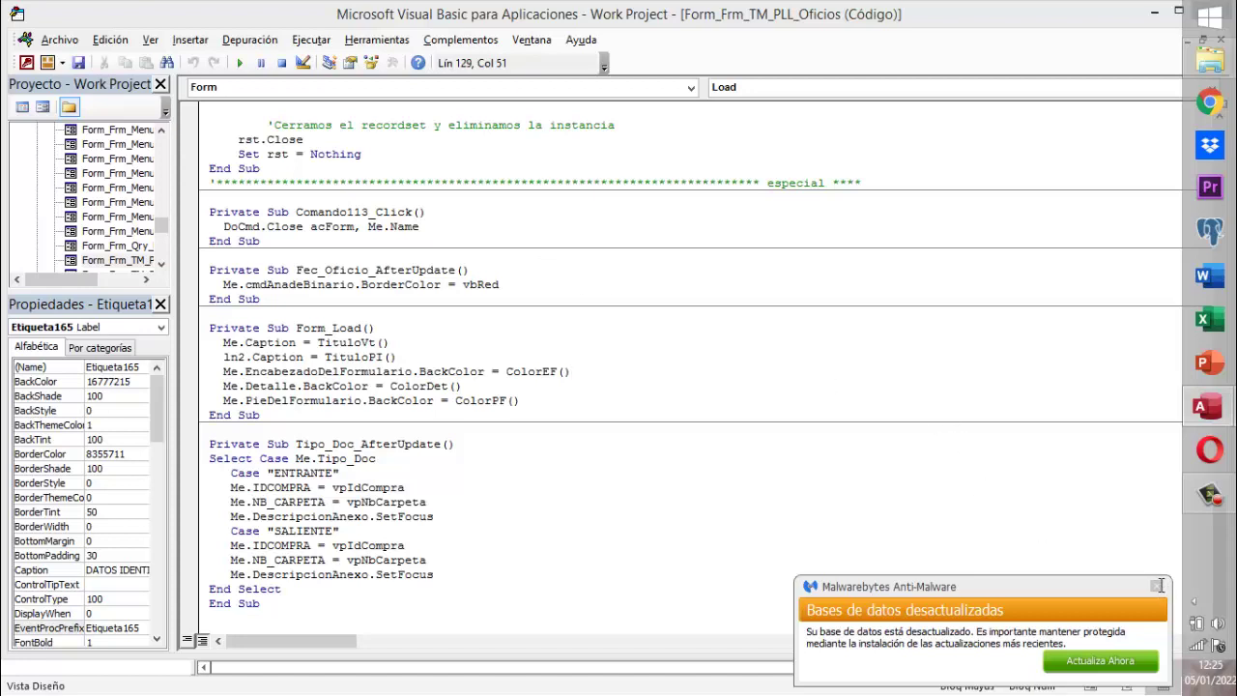
- Dismiss the Malwarebytes notification and close the Visual Basic editor
{"action": "left_click", "coordinate": [1158, 585]}
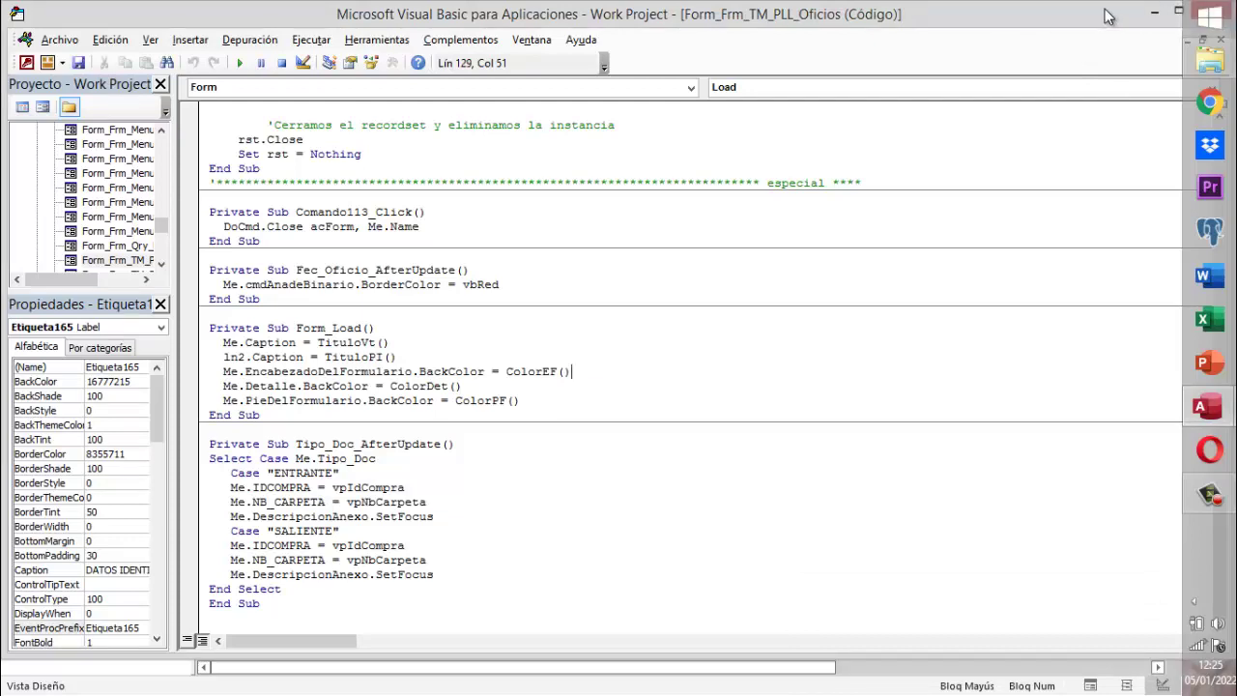
{"action": "left_click_drag", "start_coordinate": [1056, 22], "coordinate": [1030, 26]}
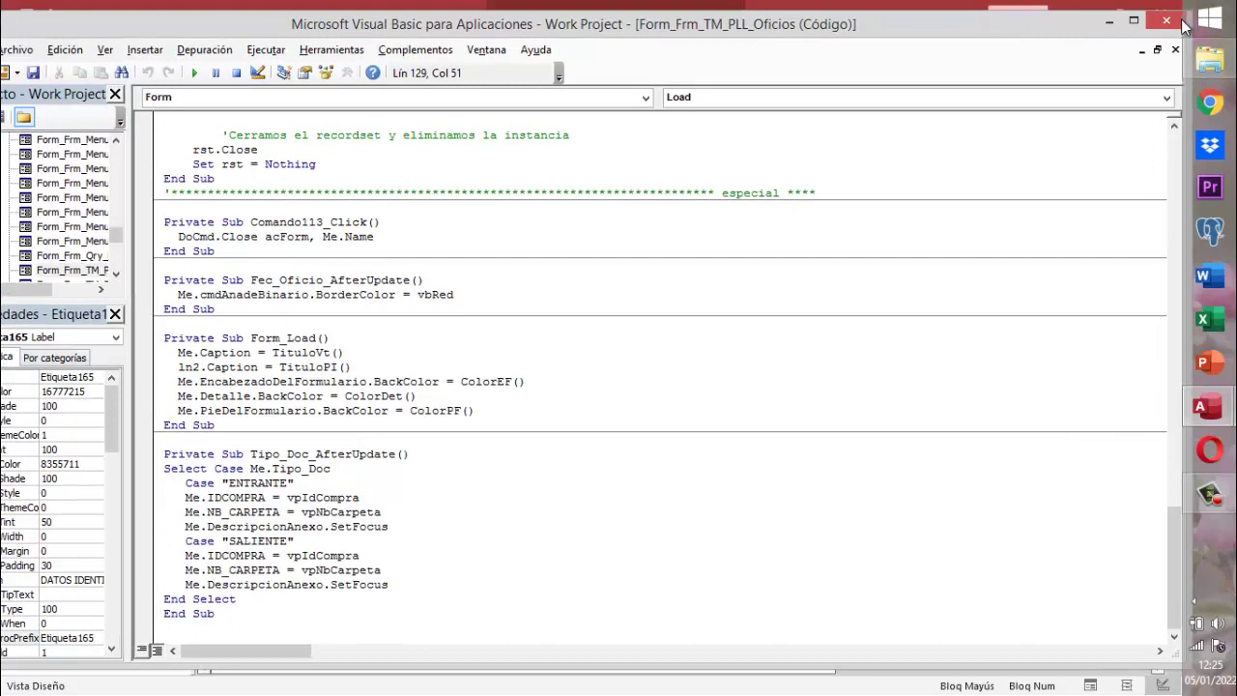
{"action": "left_click_drag", "start_coordinate": [1150, 21], "coordinate": [1124, 24]}
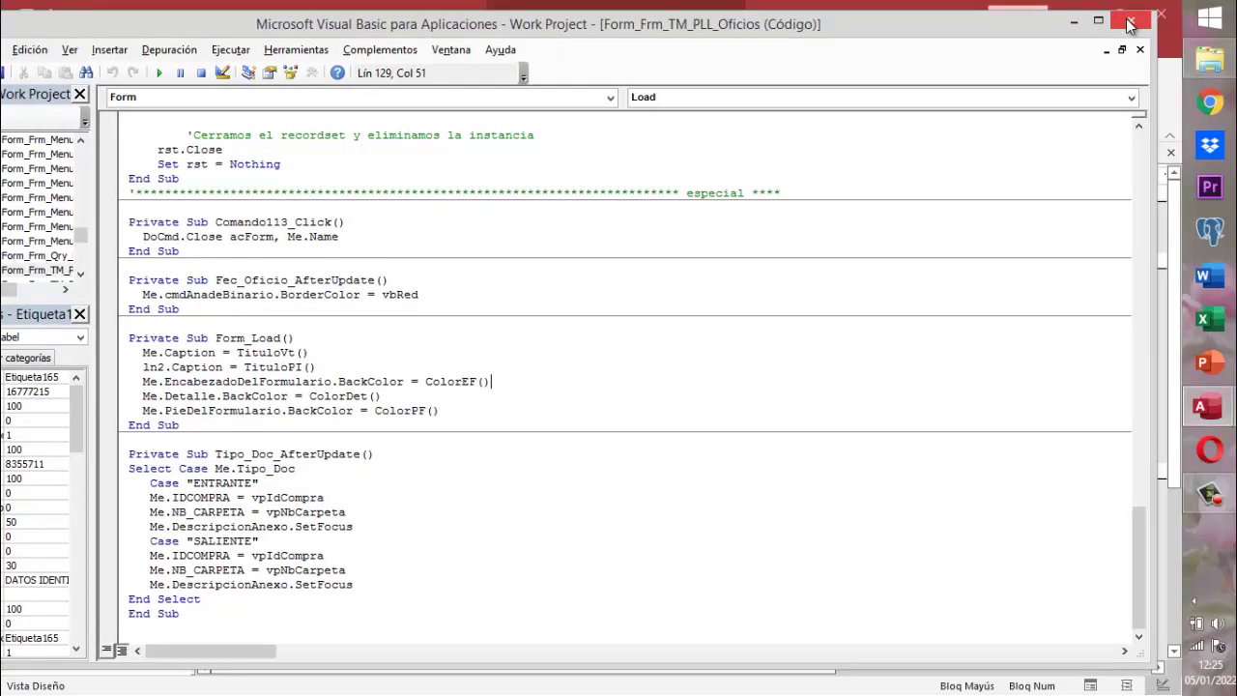
{"action": "left_click", "coordinate": [1129, 24]}
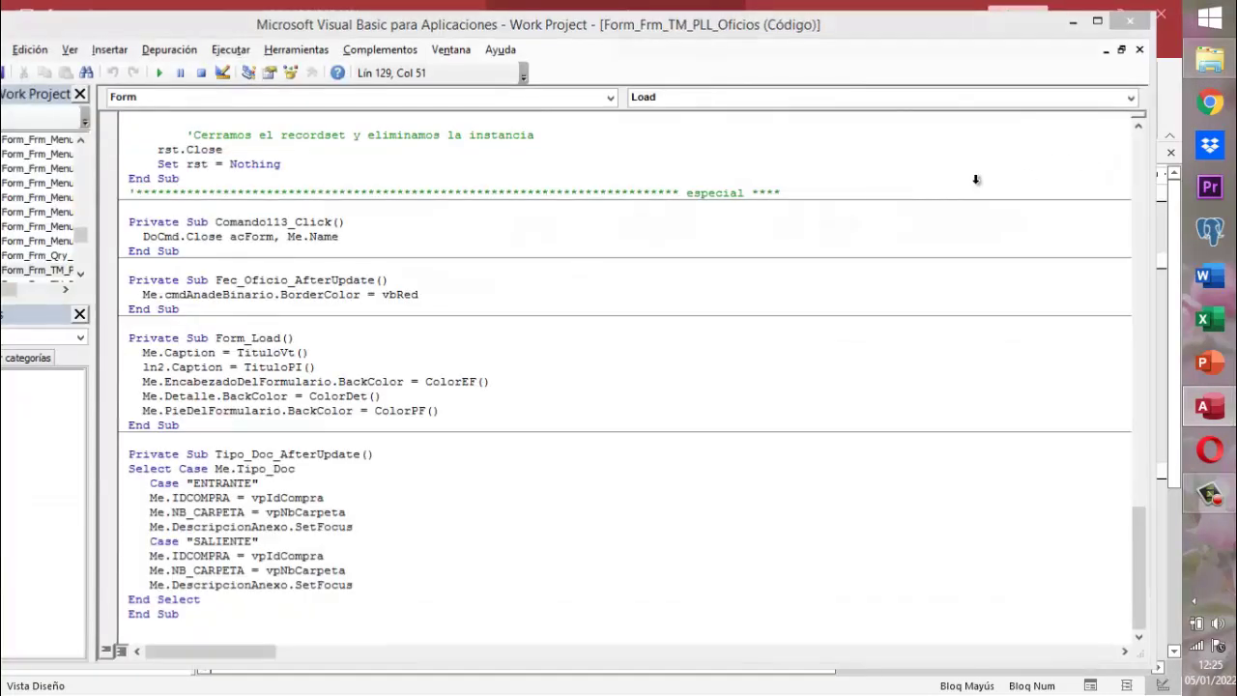